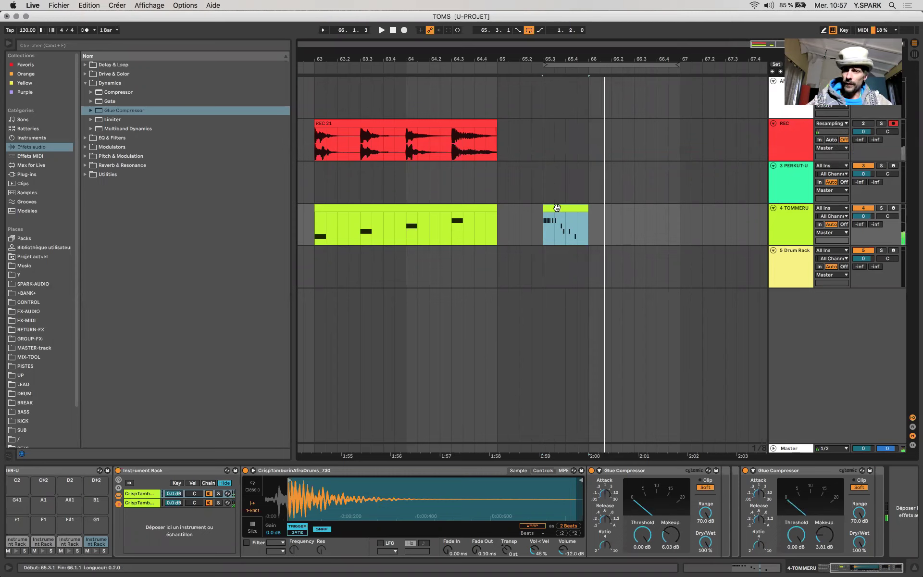
- Play the four-note clip on the TOMMERU track and show the instrument rack of its C1 pad
left_click(425, 208)
key("space")
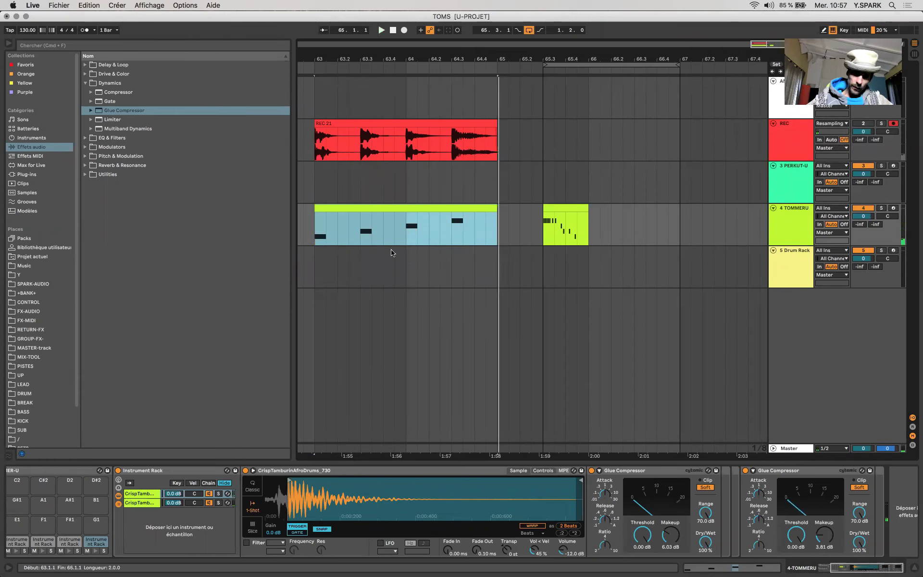
left_click(188, 523)
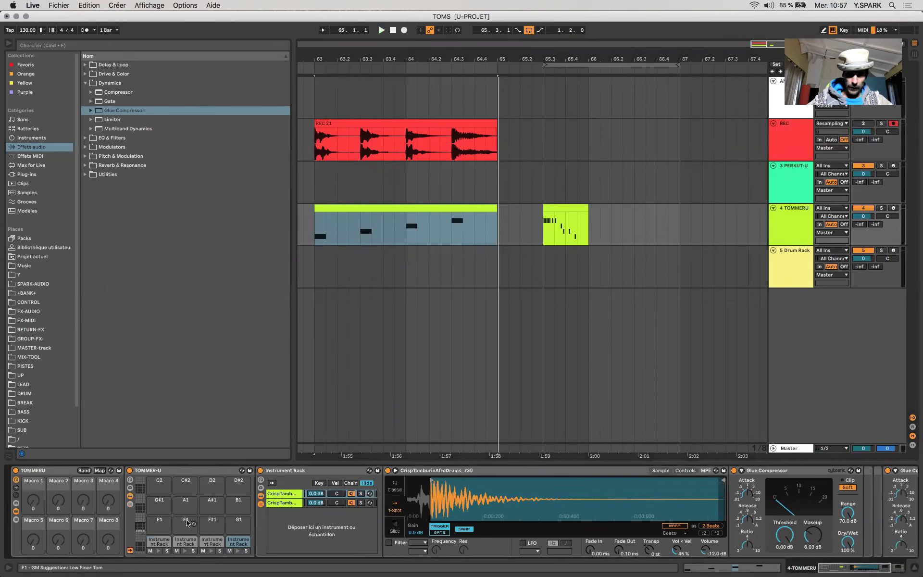
left_click(157, 542)
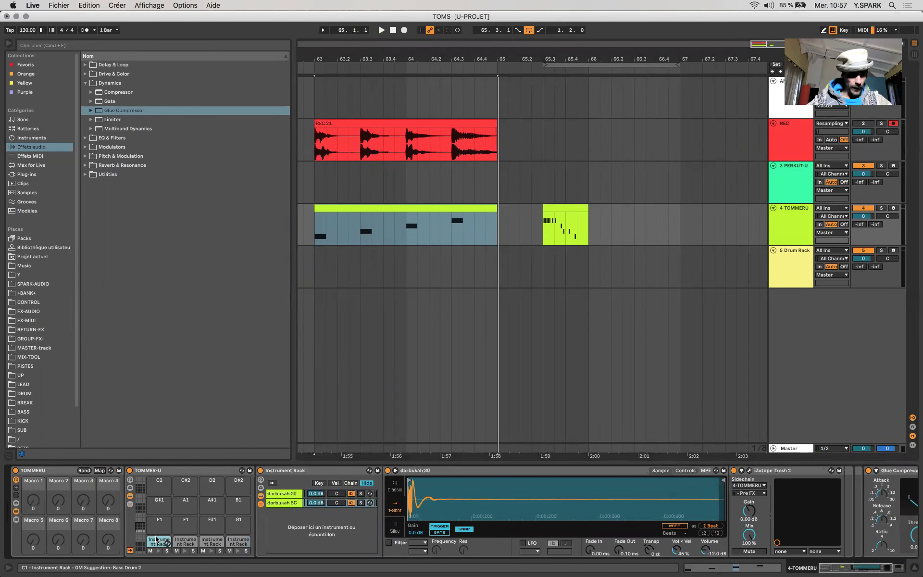
- Inspect the darbukah 20 and darbukah SC chains, including the sample's waveform and the iZotope Trash 2 and Glue Compressor effects
left_click(288, 503)
key("Up")
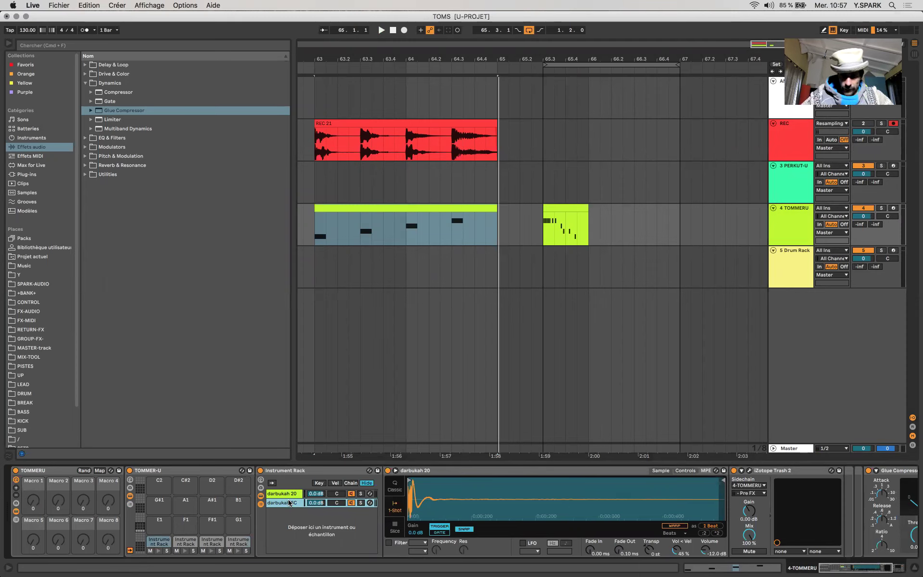
left_click(287, 502)
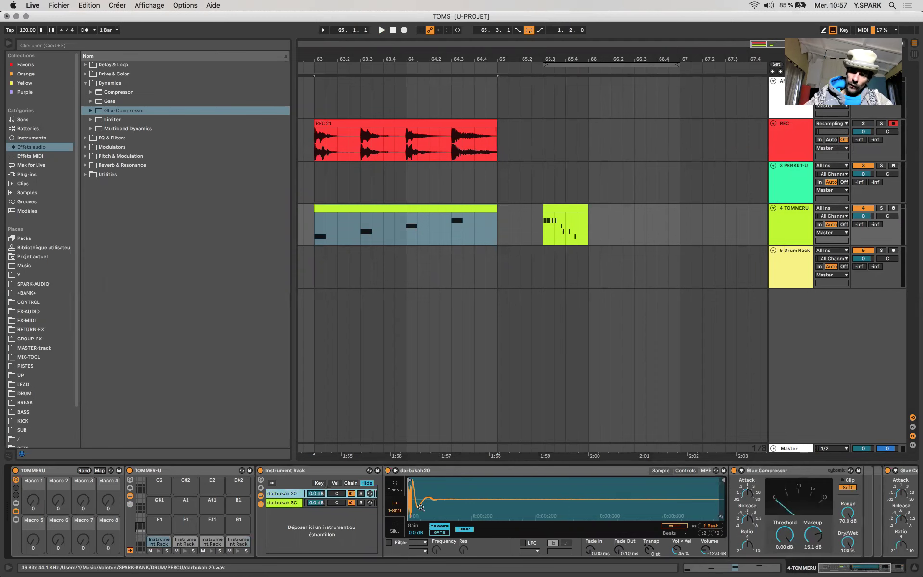
mouse_move(428, 497)
left_mouse_down()
mouse_move(428, 513)
mouse_move(429, 497)
left_mouse_up()
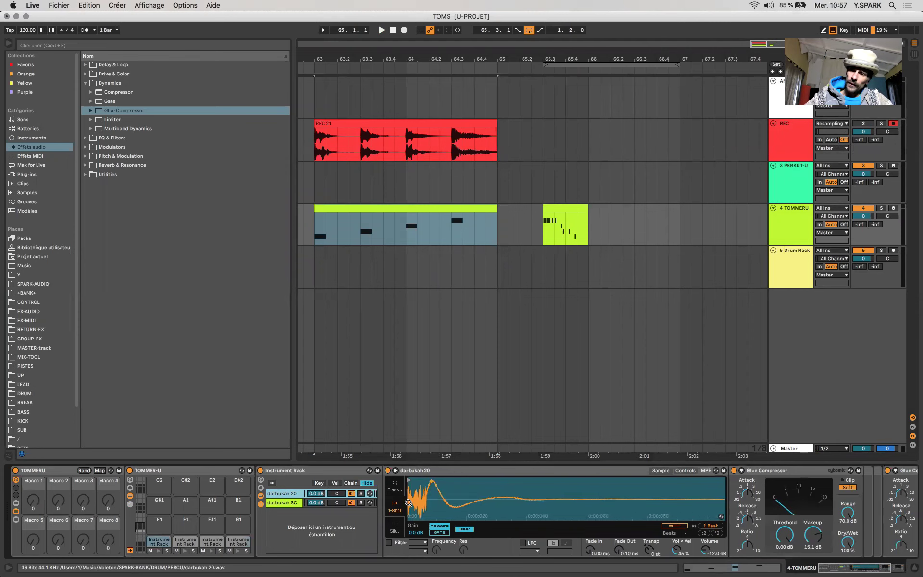
key("Up")
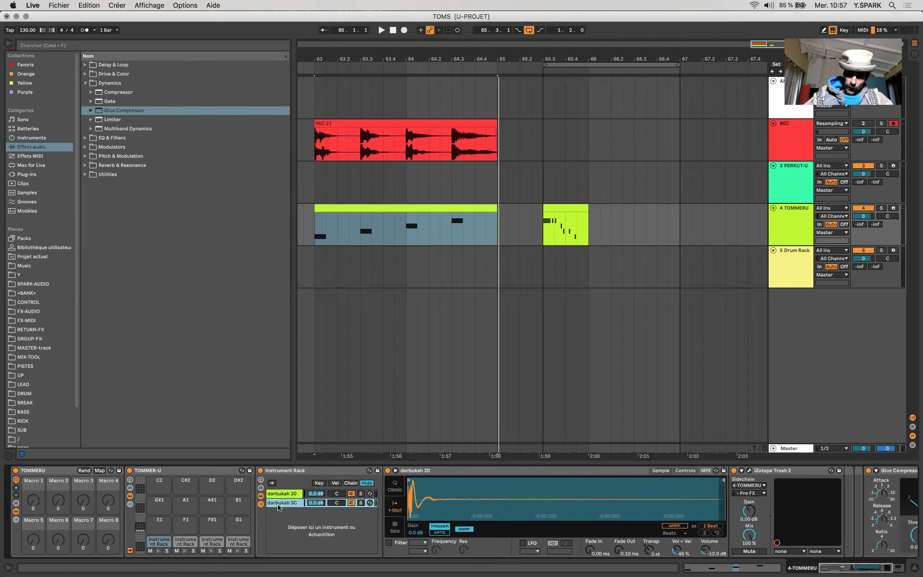
scroll(643, 538, "right", 5)
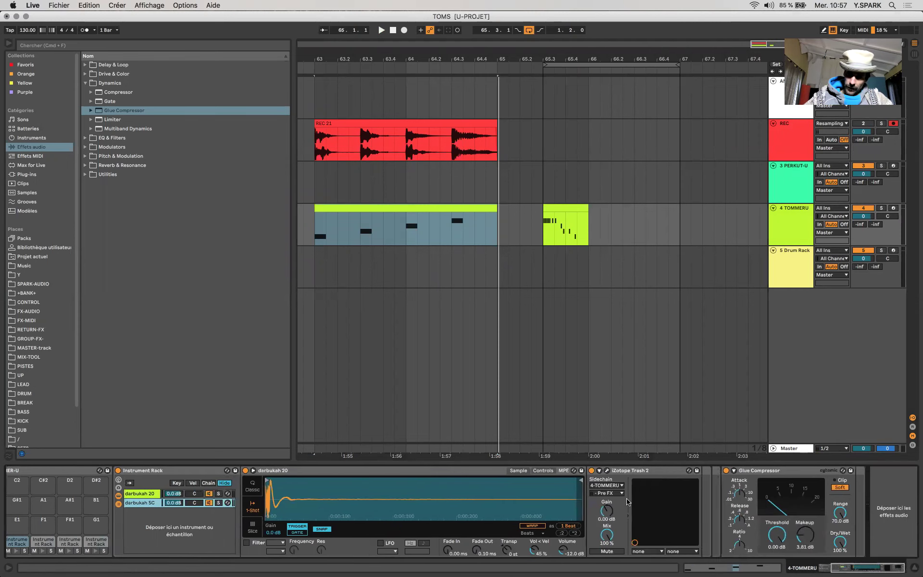
left_click(625, 470)
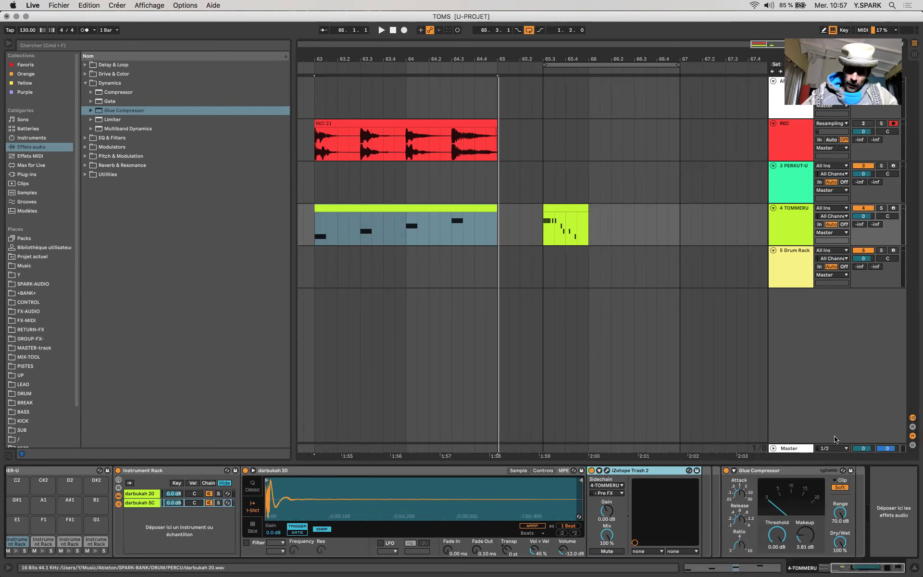
- Set the arrangement loop to bars 69 to 71 around the clip on the Drum Rack track
left_click(577, 252)
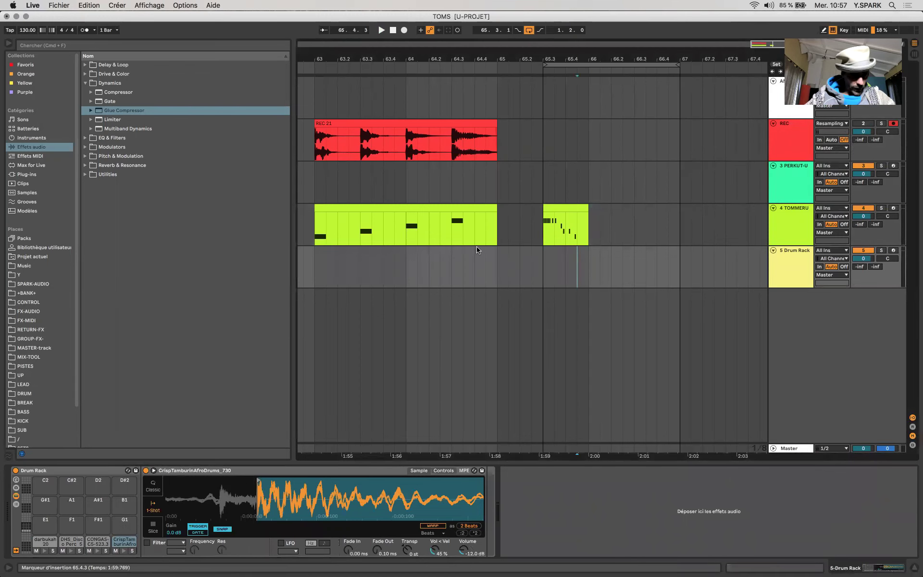
left_click(442, 209)
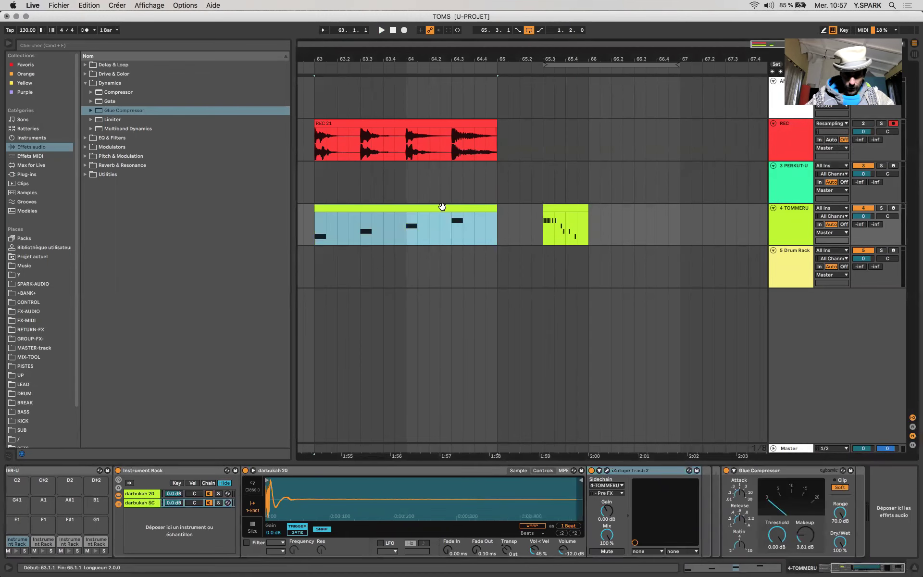
left_click(612, 248)
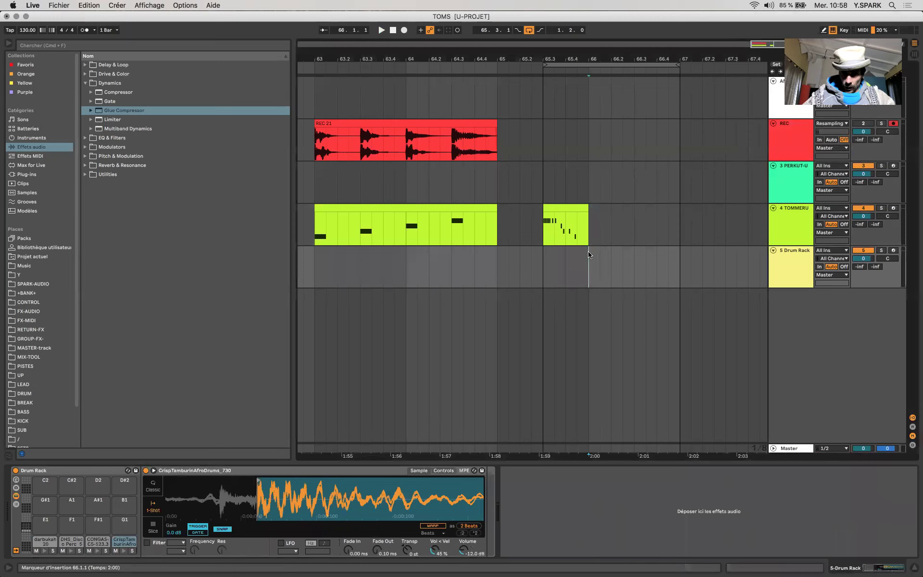
key("minus")
key("minus")
left_click_drag(592, 65, 668, 133)
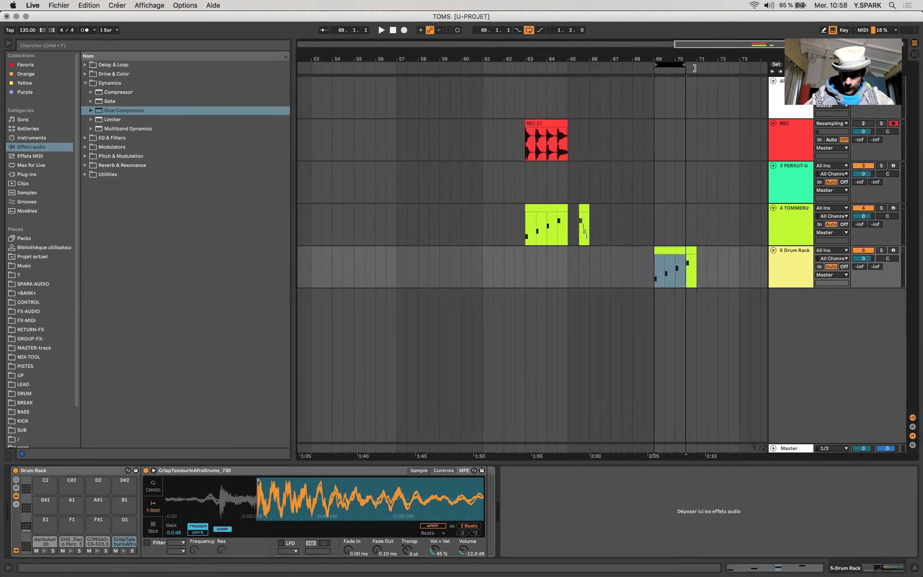
left_click_drag(694, 68, 698, 69)
- Select the Drum Rack clip, audition the rack's sample pads and examine the CrispTamburinAfroDrums_730 waveform
left_click(557, 208)
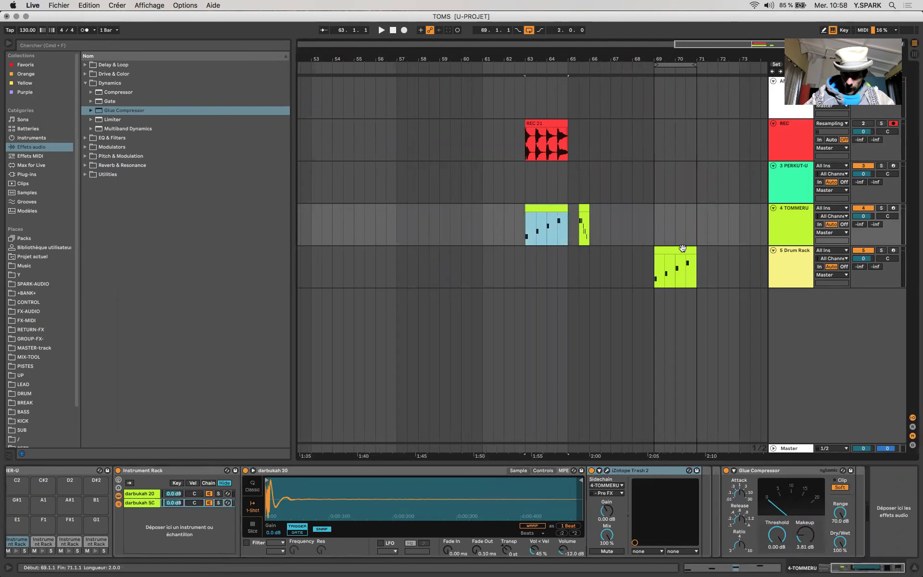
left_click(683, 249)
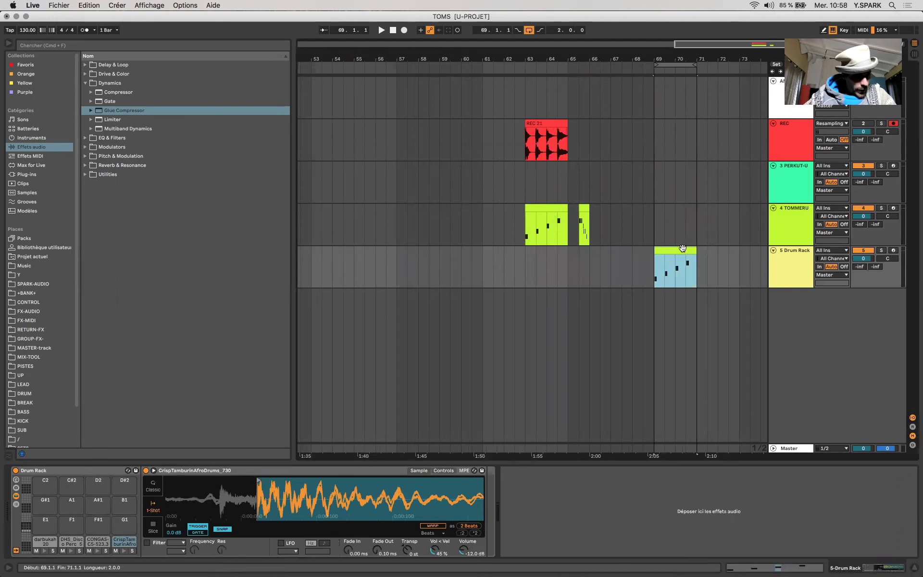
left_click(44, 551)
left_click(70, 550)
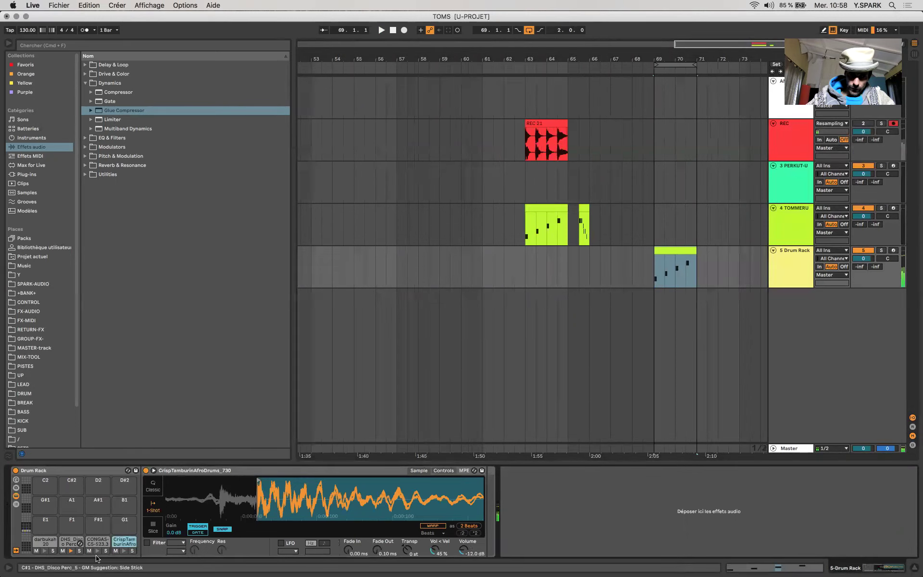
left_click(124, 551)
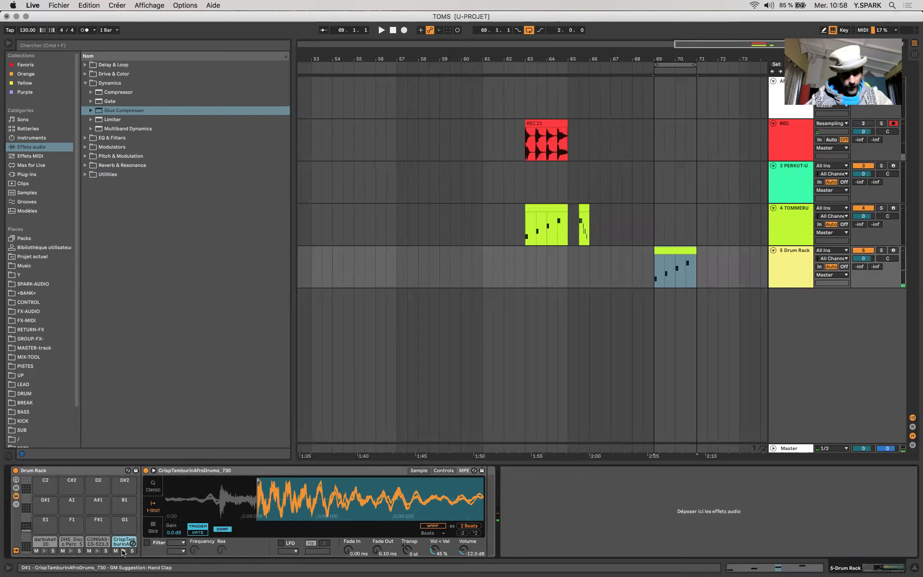
scroll(253, 500, "up", 5)
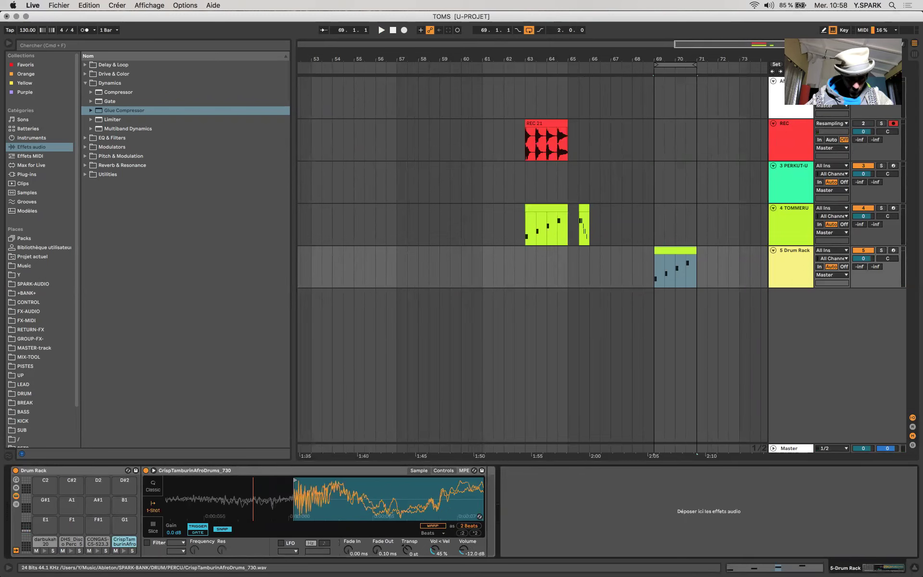
scroll(252, 500, "down", 8)
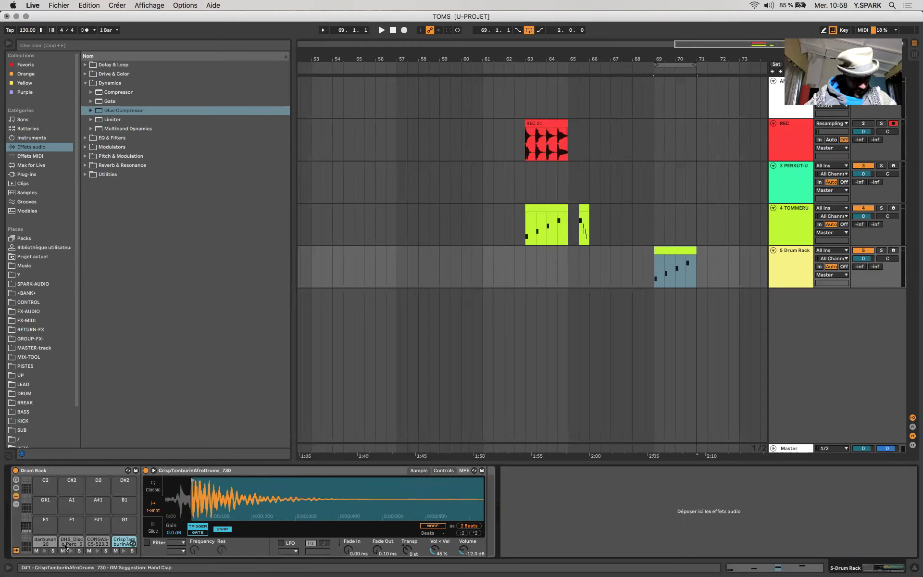
- Group the darbukah 20 sampler on the C1 pad into an Instrument Rack and duplicate its chain
left_click(39, 545)
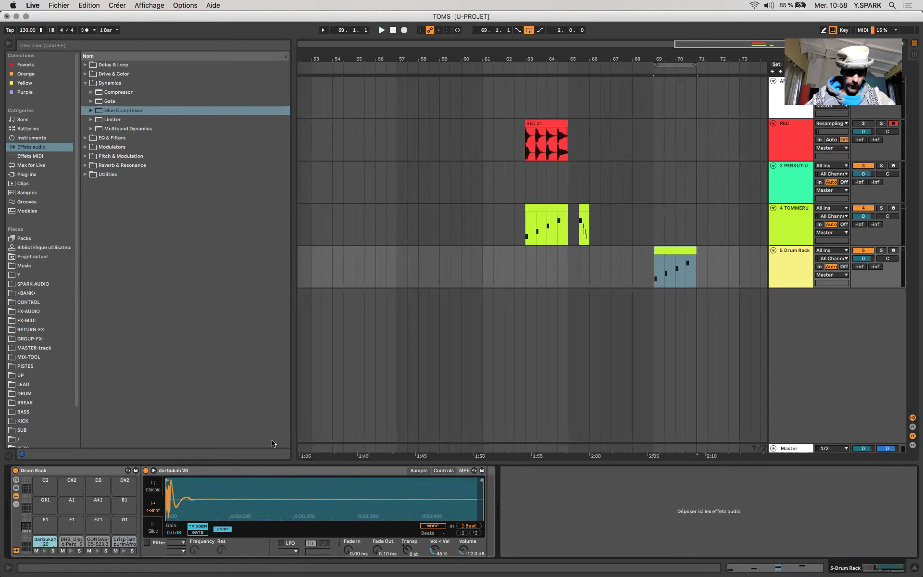
left_click(193, 471)
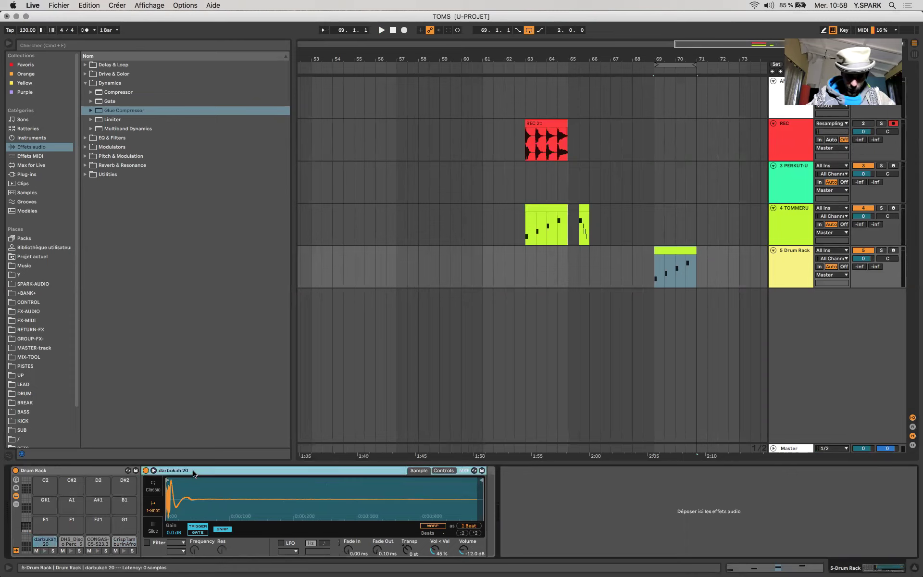
key("super+g")
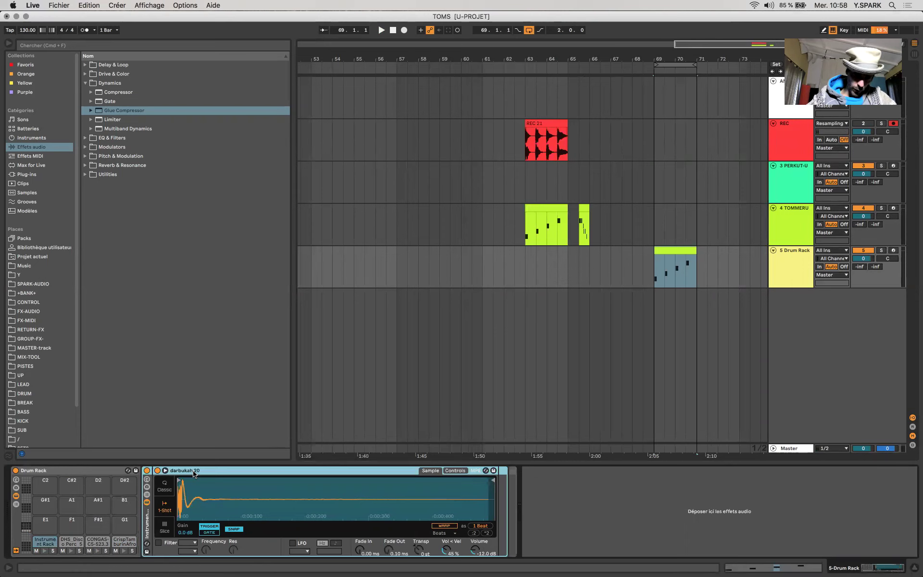
left_click(147, 497)
left_click(173, 494)
key("super+d")
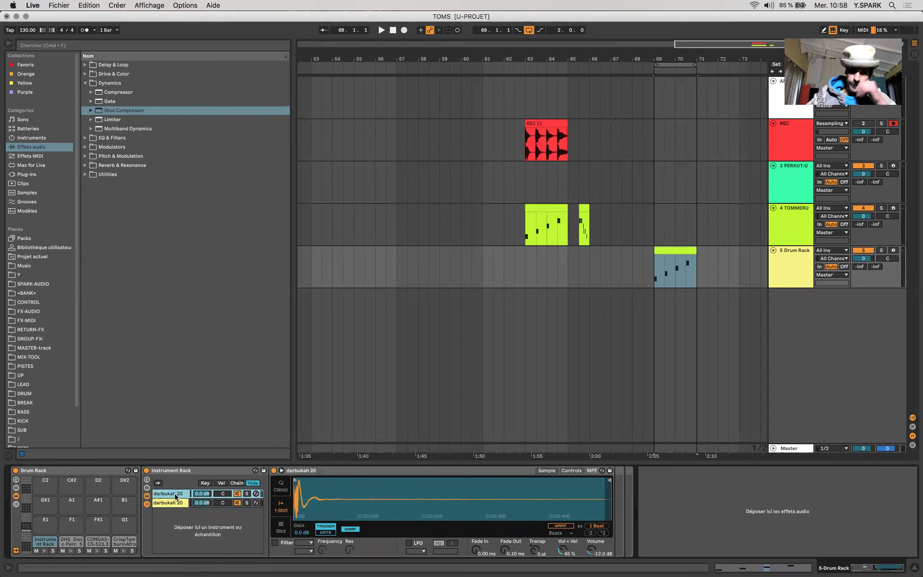
- Add a Glue Compressor with Soft clipping enabled to the first darbukah 20 chain and mute the second chain
left_click_drag(111, 111, 611, 522)
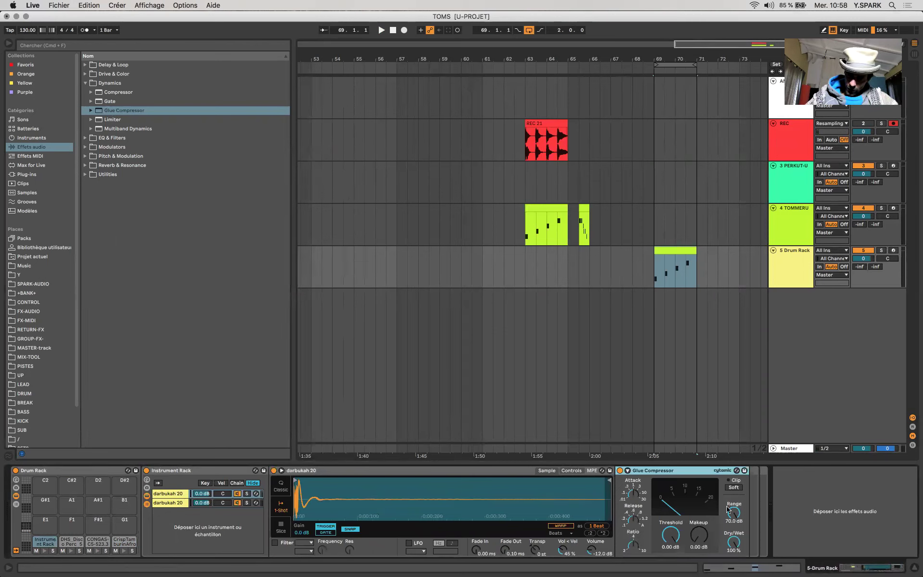
left_click(734, 488)
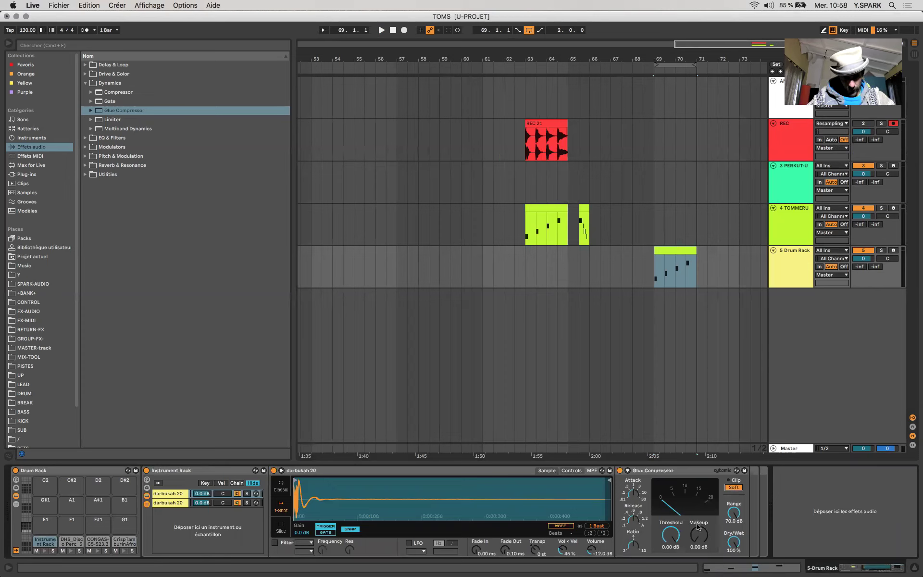
left_click(238, 504)
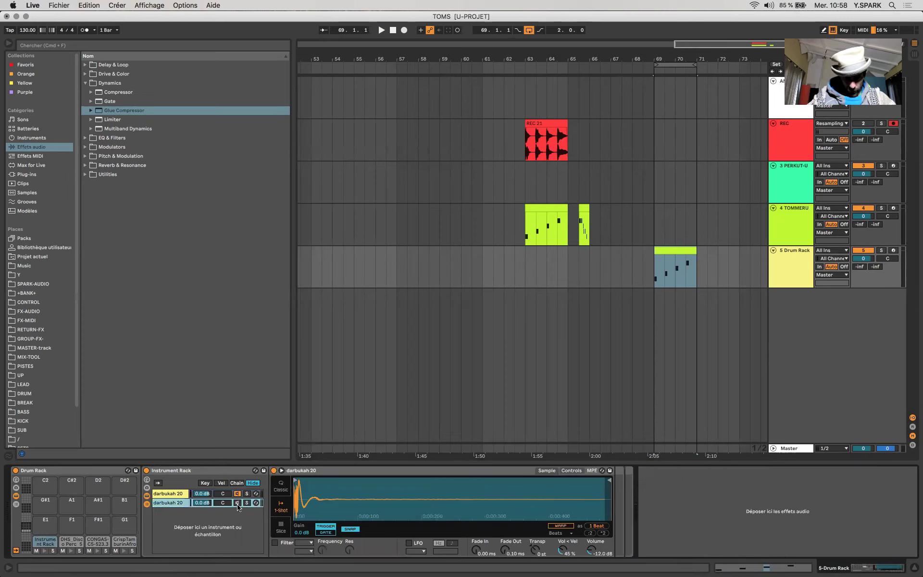
- Shorten the loop to the first two beats of bar 69 and raise the Glue Compressor's Makeup to 7.78 dB during playback
left_click(169, 494)
left_click(379, 29)
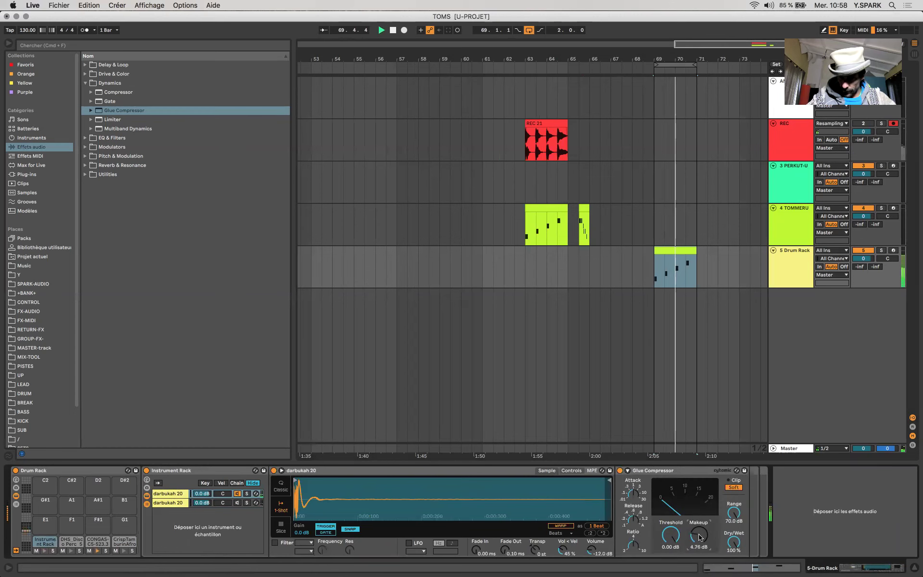
scroll(666, 246, "up", 5)
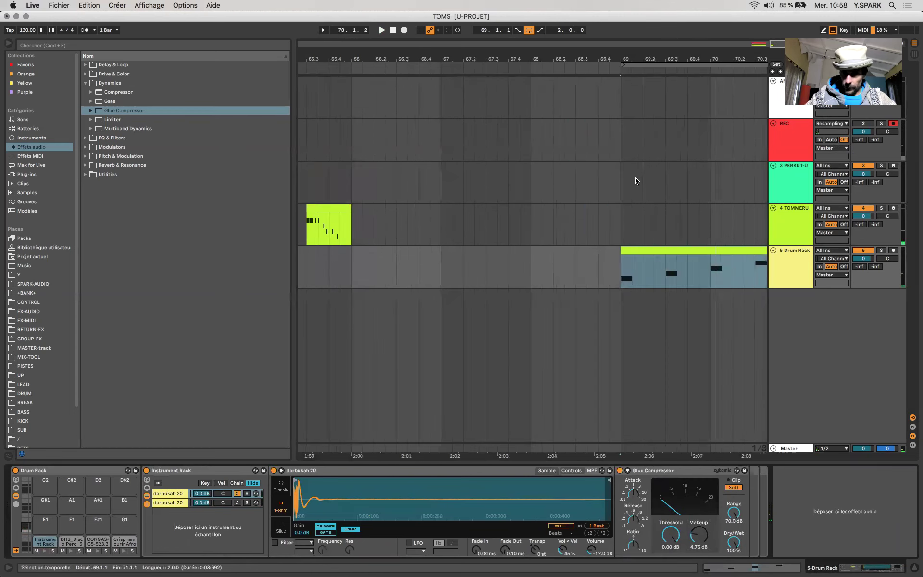
scroll(637, 181, "down", 5)
left_click_drag(675, 64, 643, 94)
left_click(632, 260)
scroll(632, 260, "up", 4)
key("space")
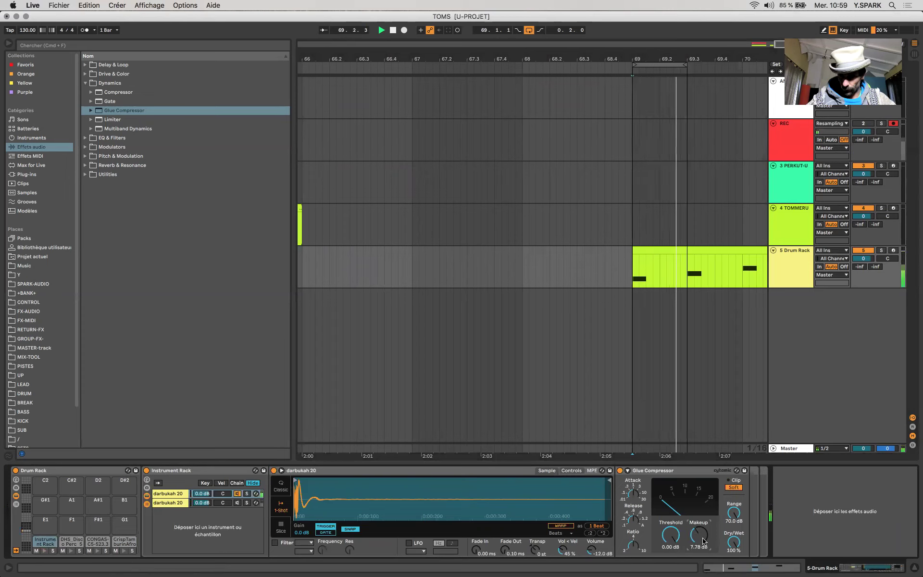
- Mute the first darbukah 20 chain, then unmute and select the second one
left_click(184, 492)
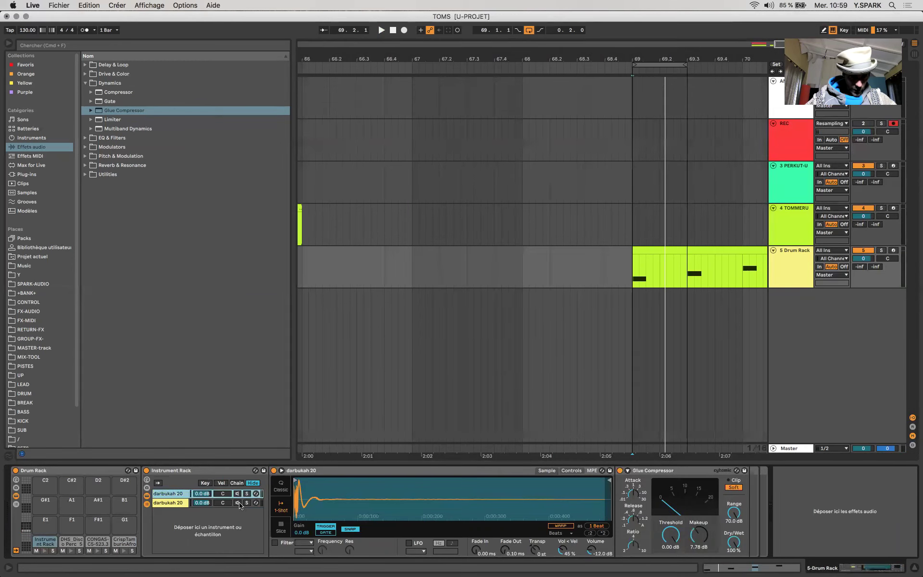
left_click(187, 503)
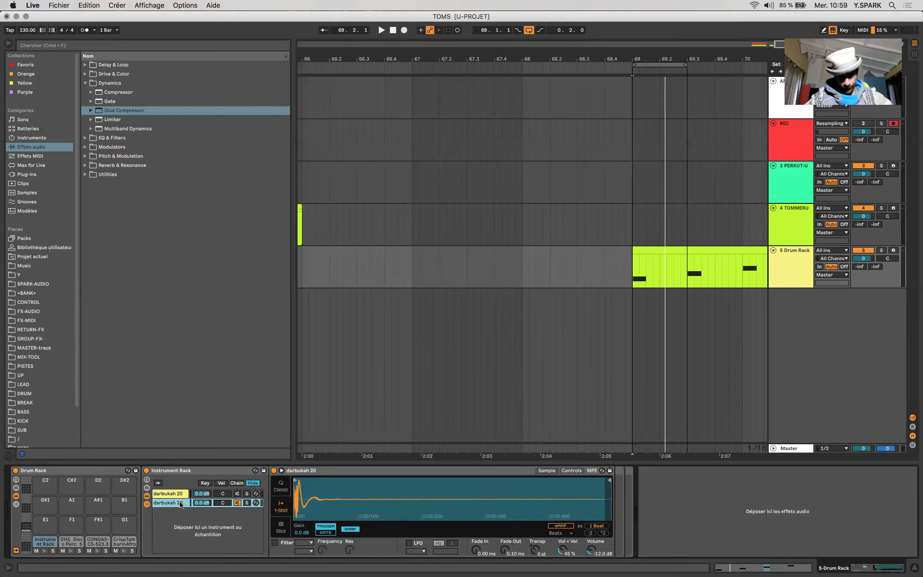
- Add iZotope Trash 2 to the second darbukah 20 chain and set its Stage 1 distortion type to Blues Driver
left_click(25, 175)
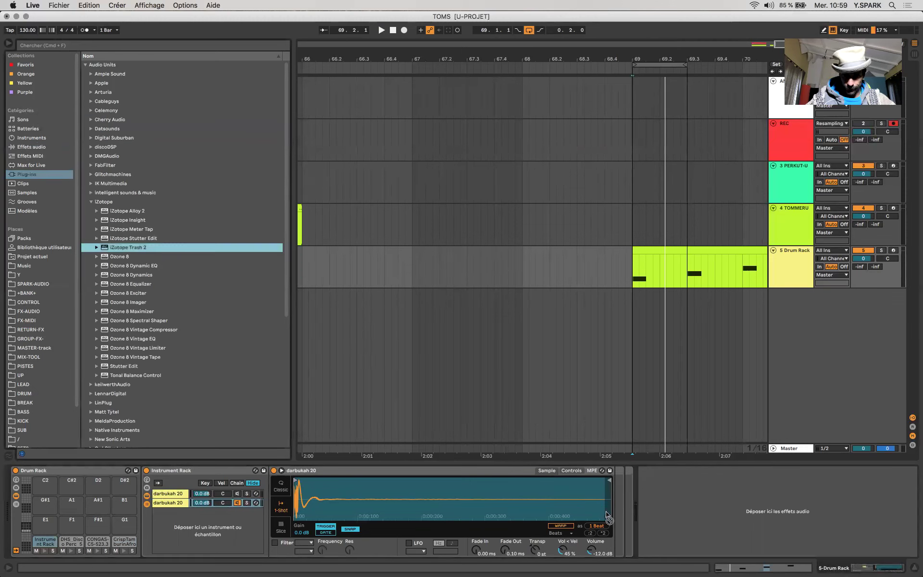
mouse_move(611, 518)
left_mouse_down()
mouse_move(678, 525)
mouse_move(663, 500)
left_mouse_up()
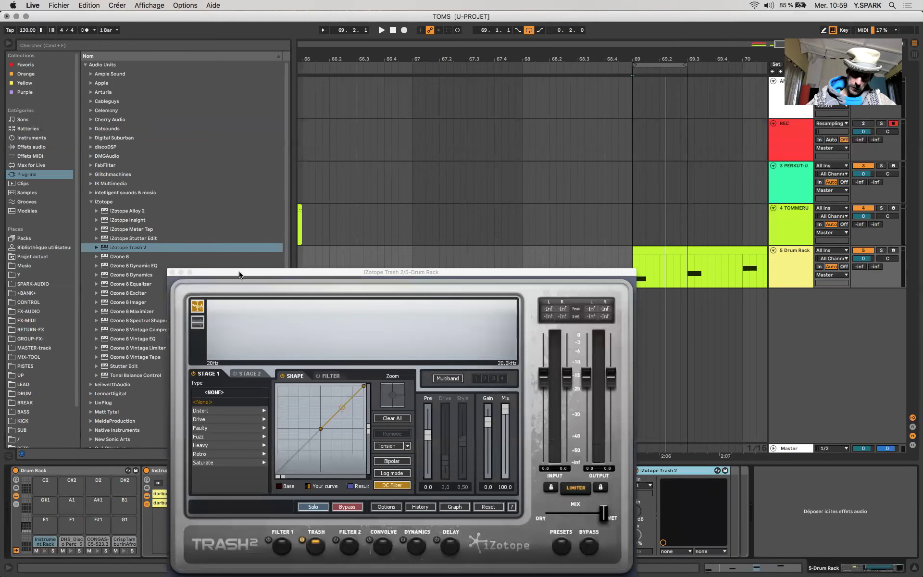
left_click_drag(239, 275, 243, 136)
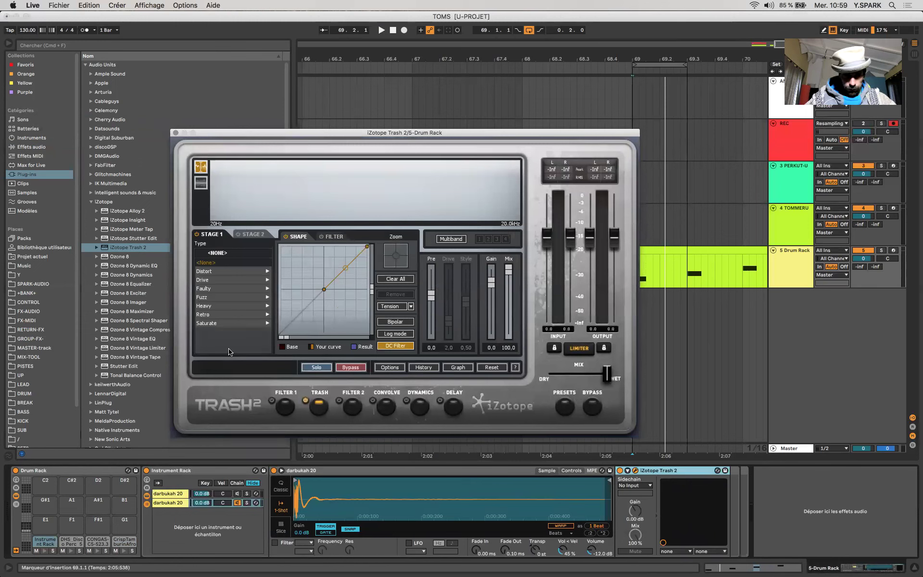
left_click(208, 272)
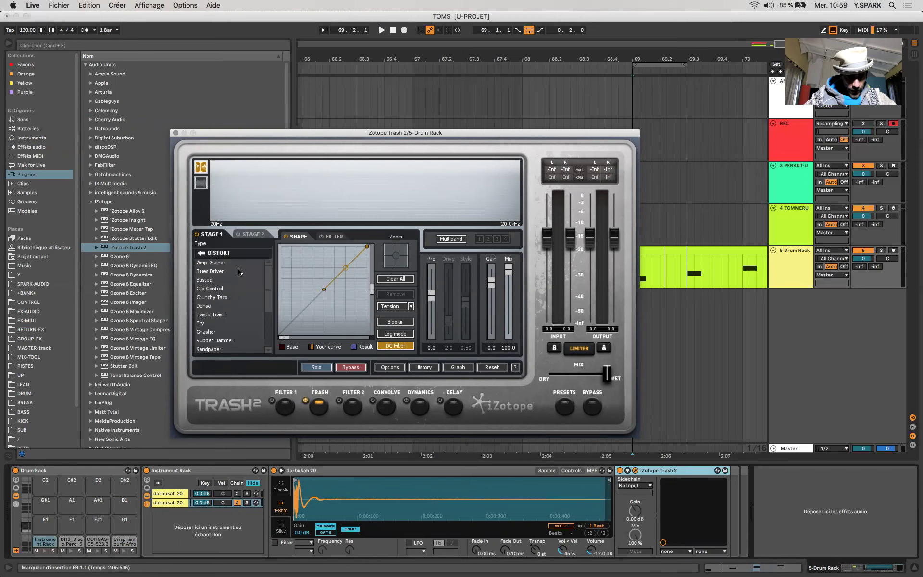
left_click(240, 270)
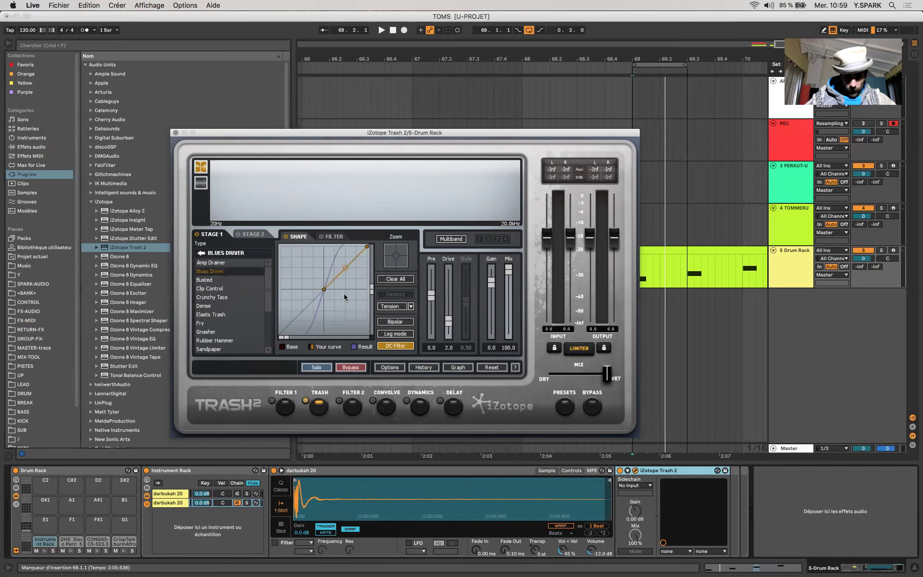
- During playback, bend the upper part of Trash 2's shape curve slightly upward and raise Drive to 5.9
key("space")
left_click_drag(346, 268, 345, 261)
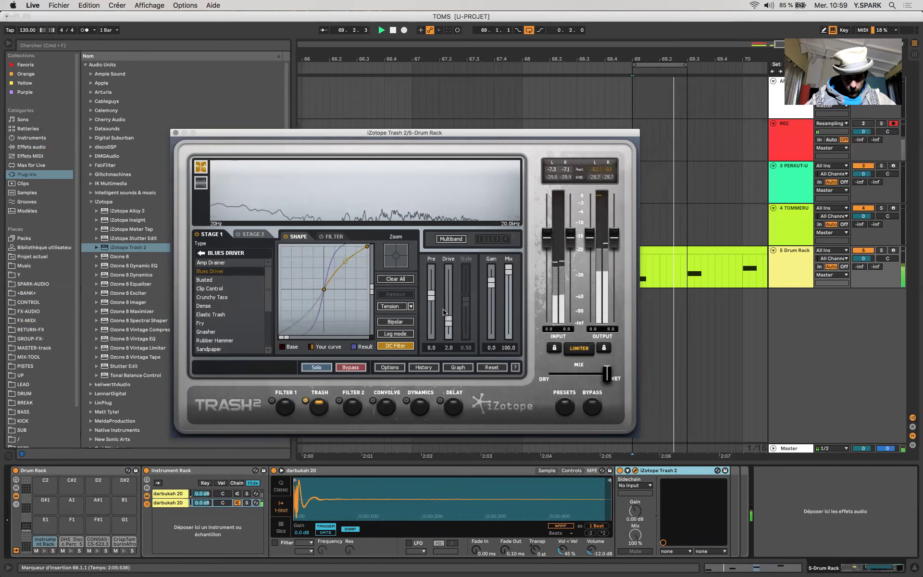
left_click_drag(447, 308, 448, 284)
- Audition the Distort types Dense, Elastic Trash, Fry, Gnasher, Rubber Hammer and Sandpaper during playback
left_click(203, 305)
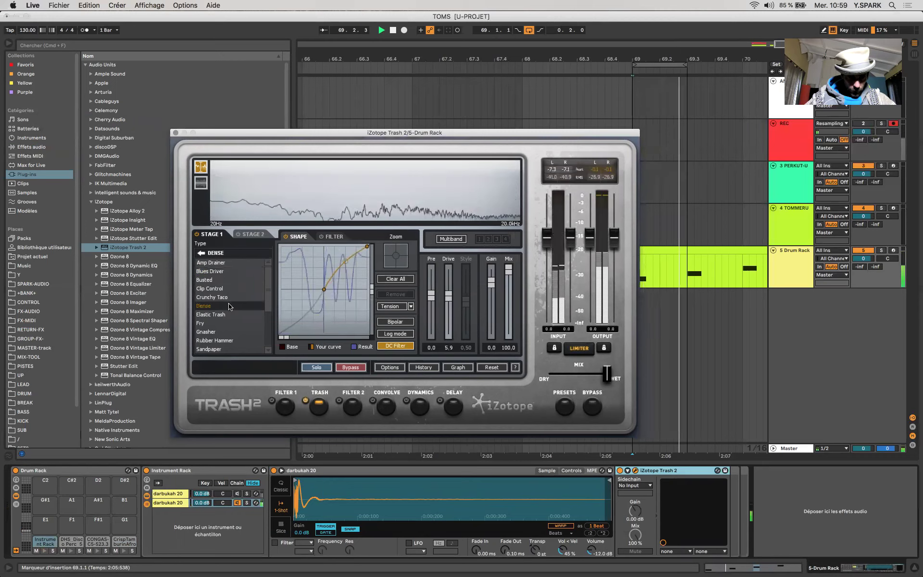
left_click(231, 315)
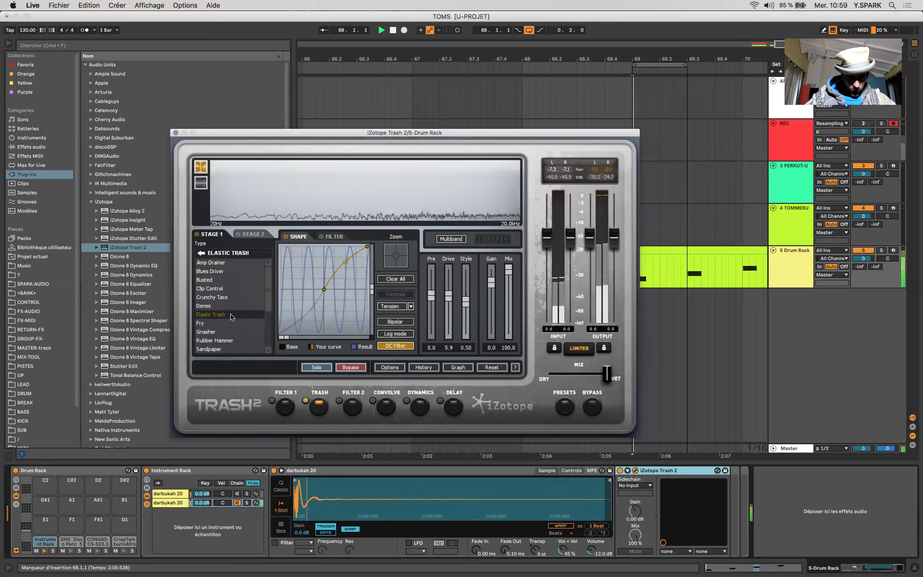
left_click(232, 323)
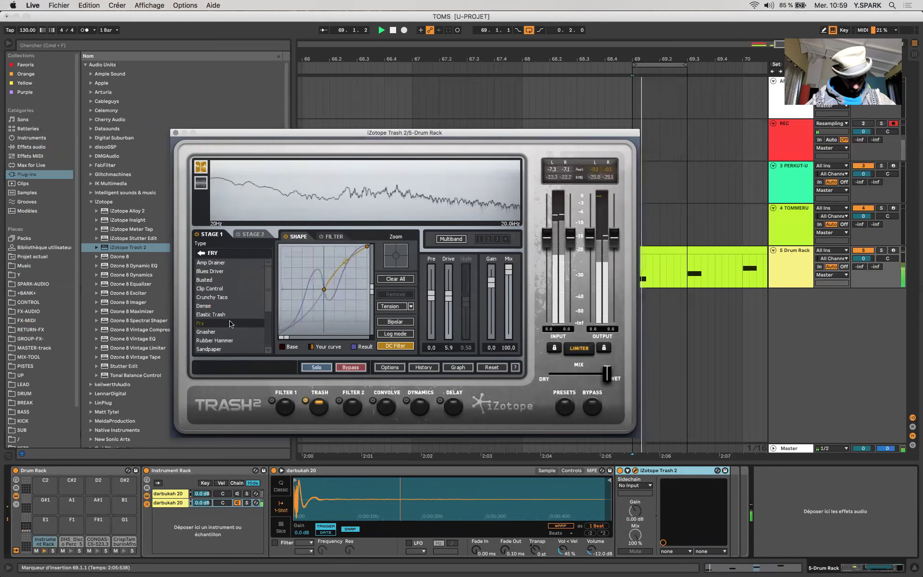
left_click(228, 333)
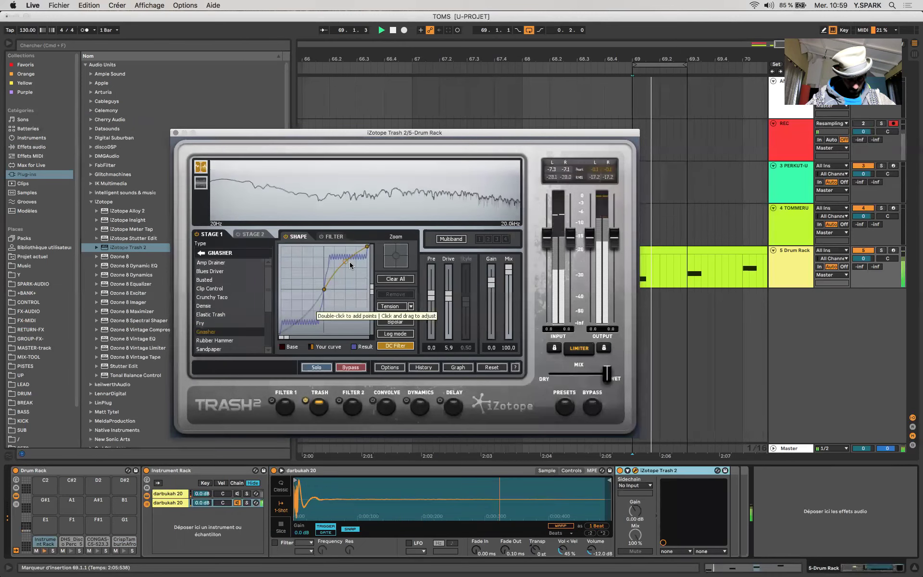
left_click(232, 340)
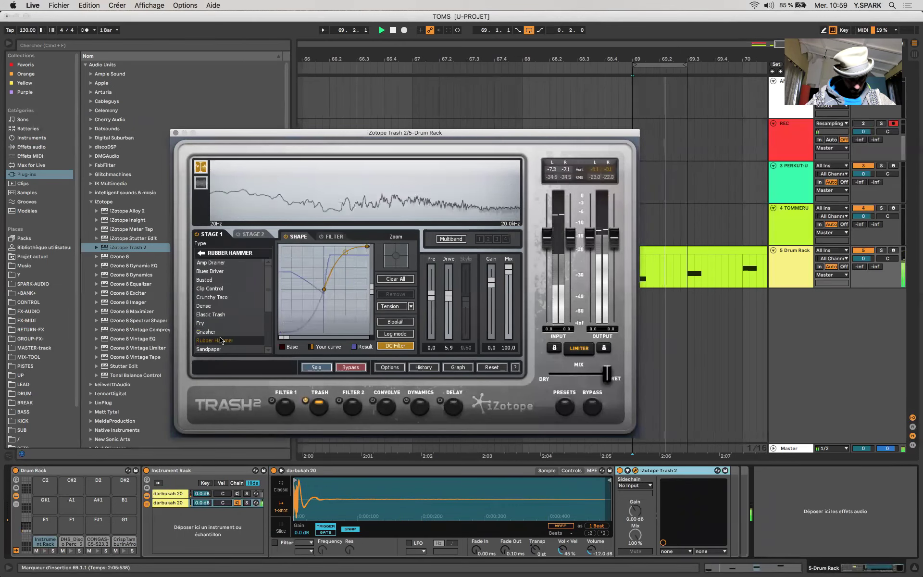
left_click(219, 349)
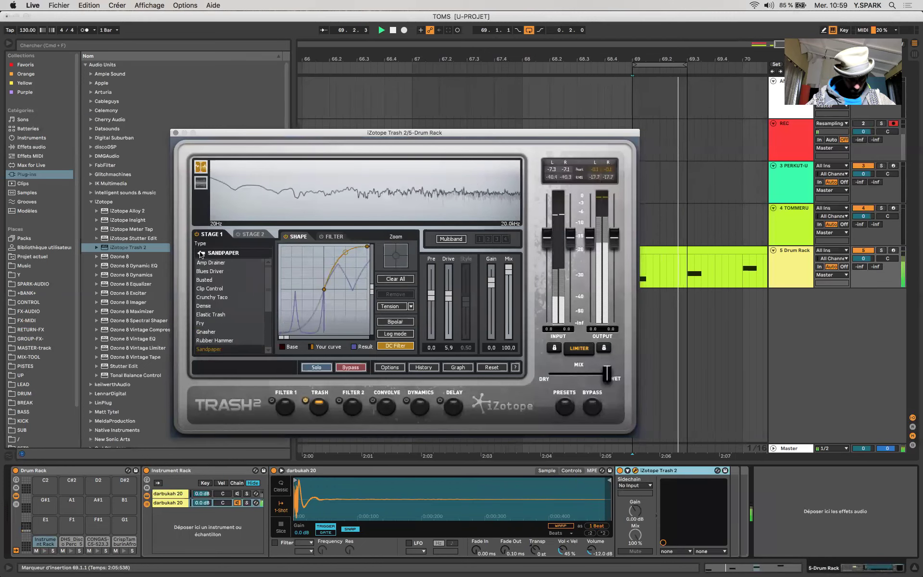
- Try algorithms from Trash 2's Drive category, choose Crungey Grunch and raise the Drive amount to 7.6
left_click(201, 253)
left_click(222, 280)
left_click(217, 280)
left_click(216, 313)
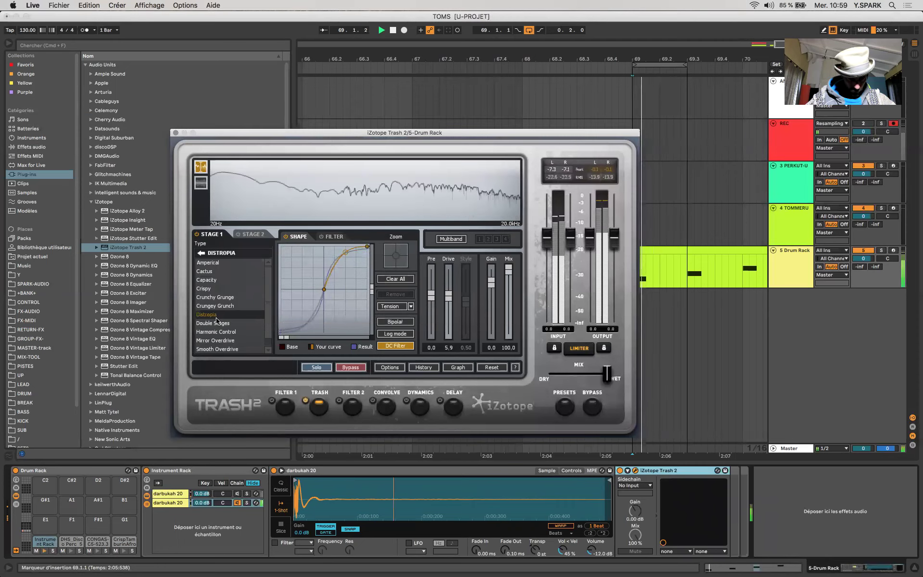
left_click(216, 305)
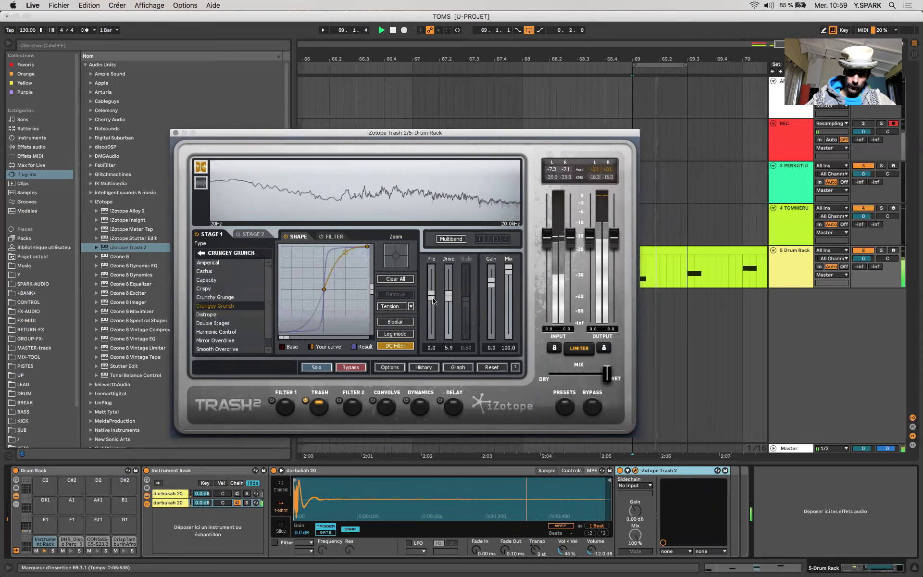
mouse_move(453, 295)
left_mouse_down()
mouse_move(446, 271)
mouse_move(447, 284)
left_mouse_up()
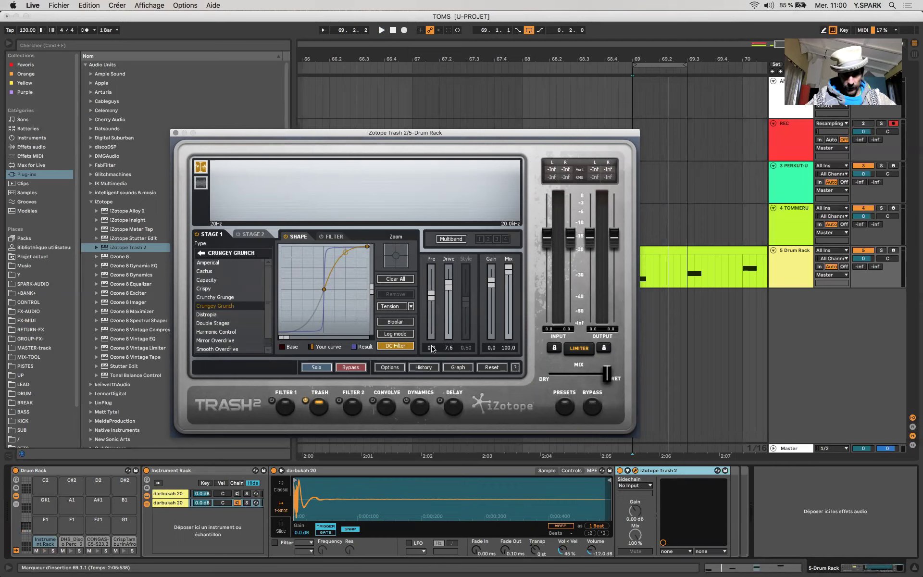
- Rename the Drum Rack as TOM-SAMPLES
left_click(632, 486)
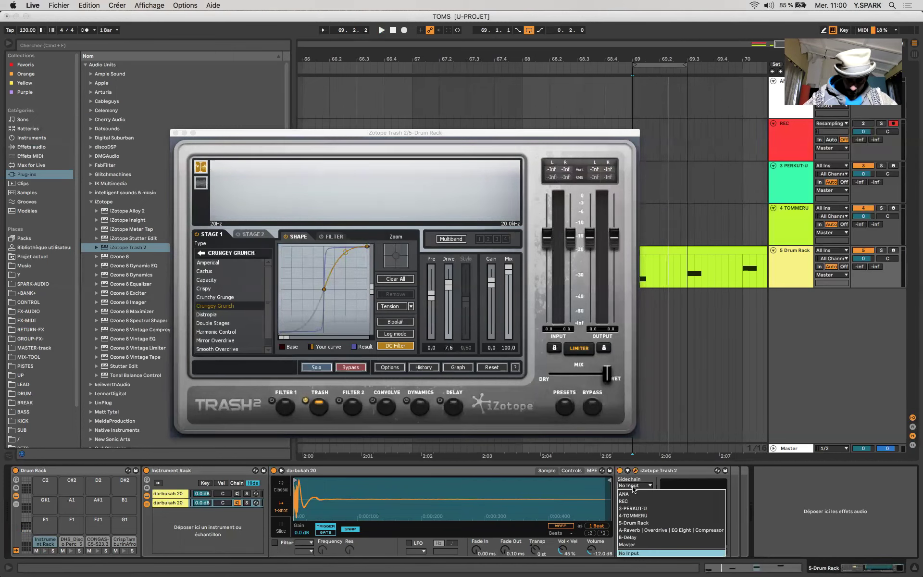
left_click(67, 471)
left_click(67, 471)
key("super+r")
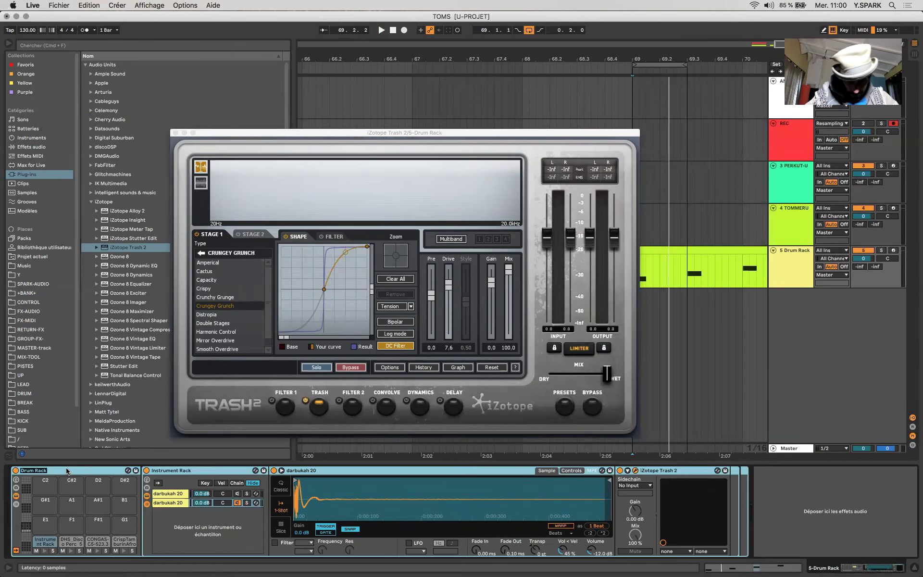
type("TOM-SA")
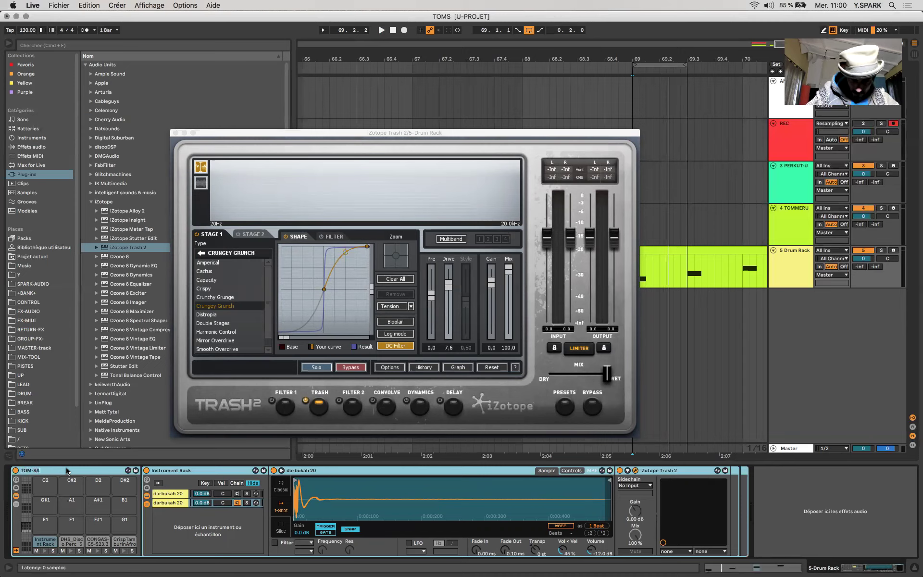
key("Return")
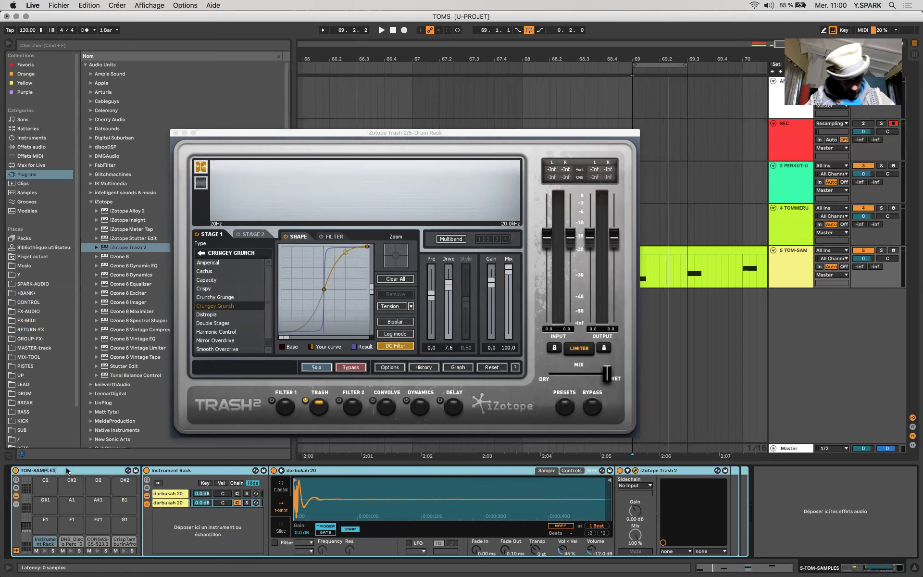
- Rename the second darbukah 20 chain as darbukah 20-SC and route its Pre FX signal from 5-TOM-SAMPLES into Trash 2's sidechain
left_click(160, 507)
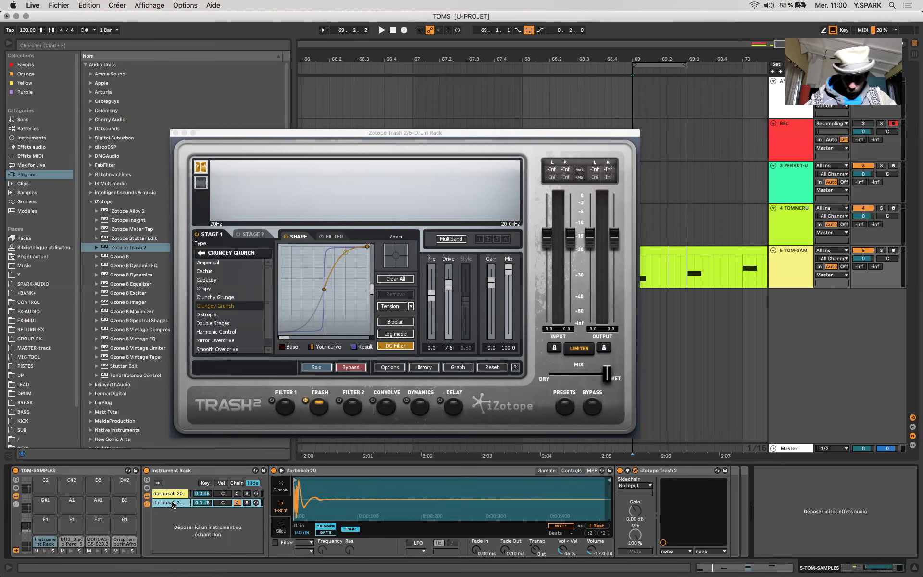
left_click(637, 485)
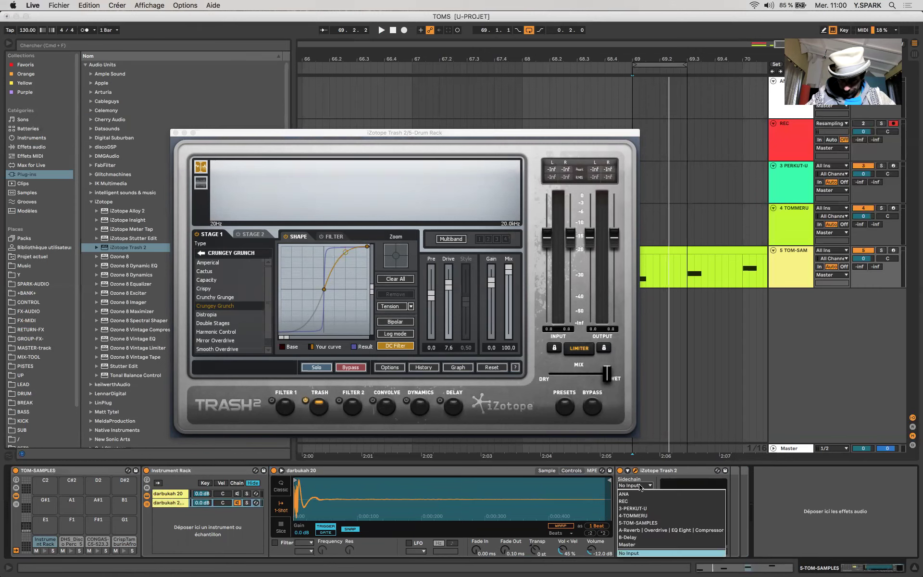
left_click(639, 523)
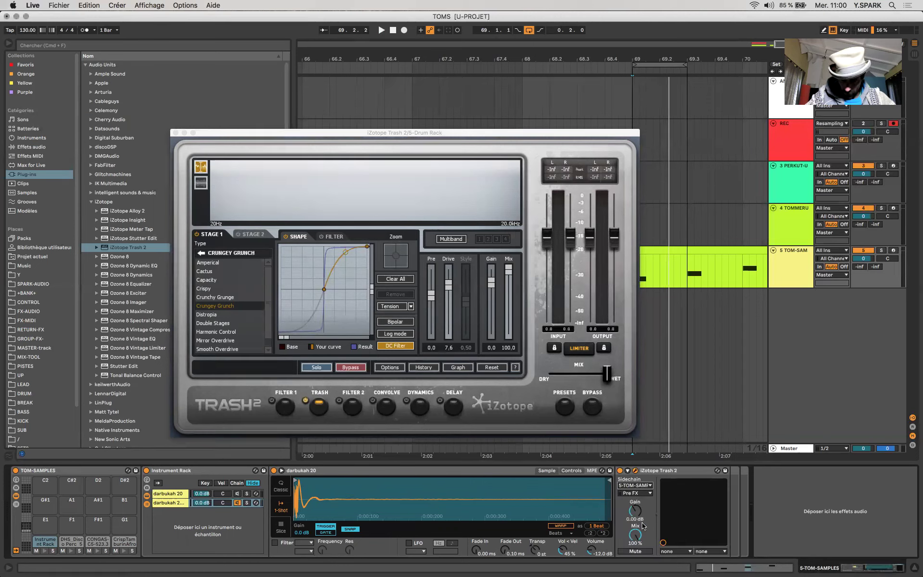
left_click(635, 494)
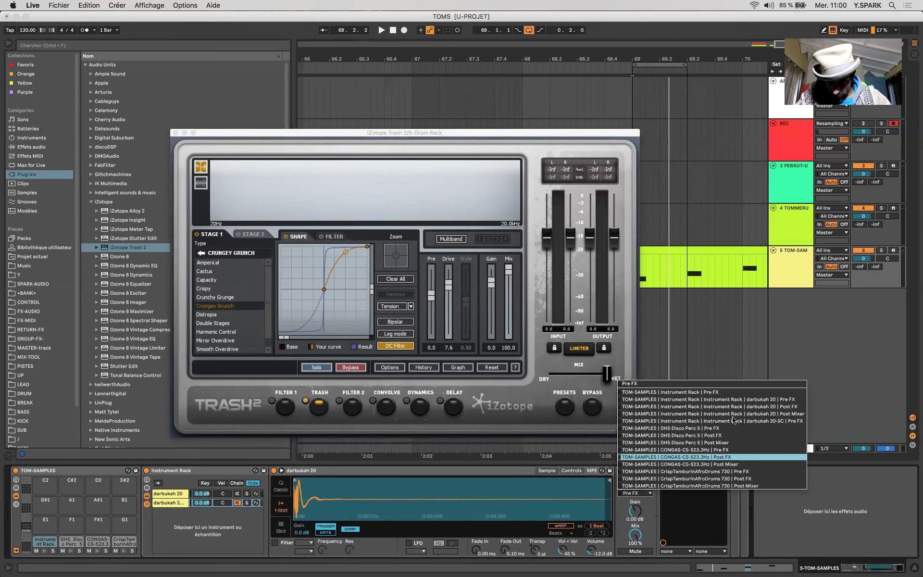
left_click(767, 421)
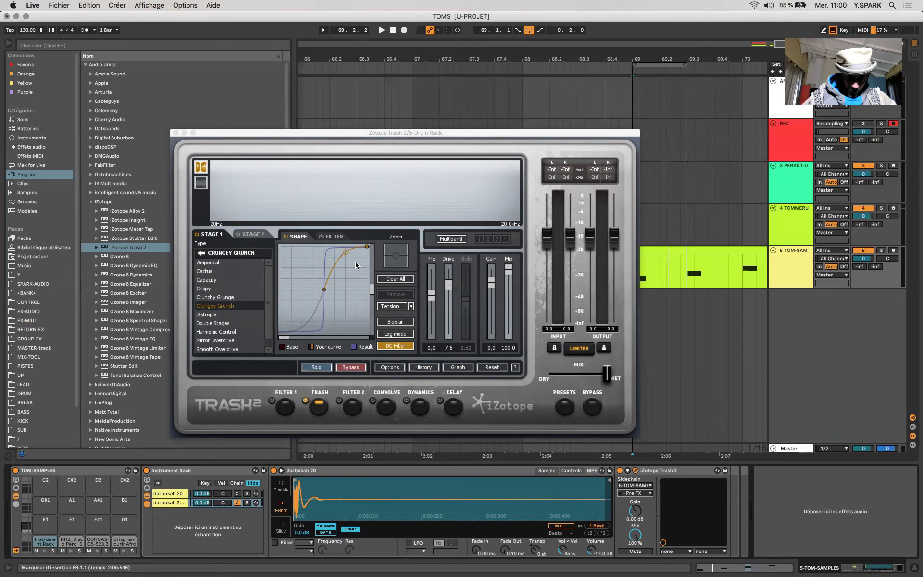
- Enable Trash 2's Dynamics with a lowered compressor threshold, a 30.0:1 ratio and Sidechain on, and play the loop to check the gain reduction
left_click(406, 400)
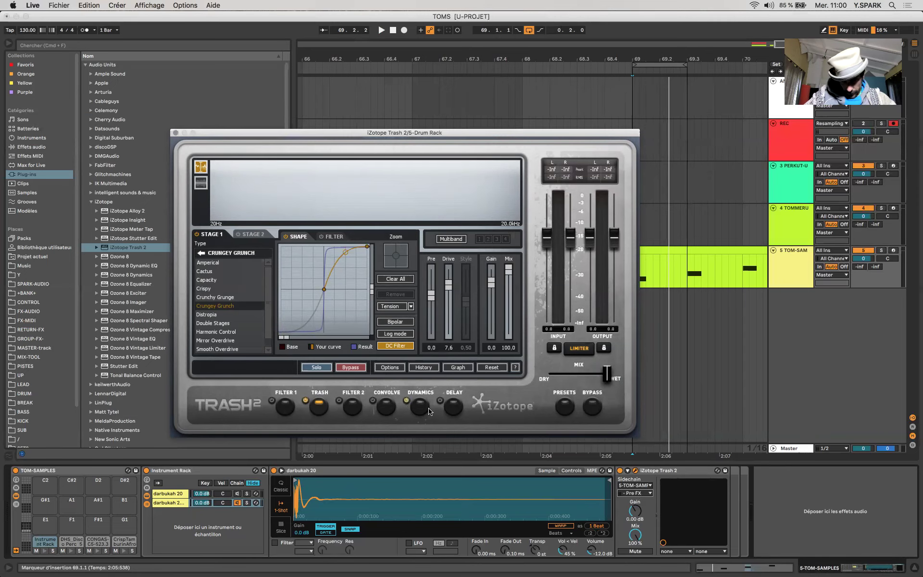
left_click(425, 411)
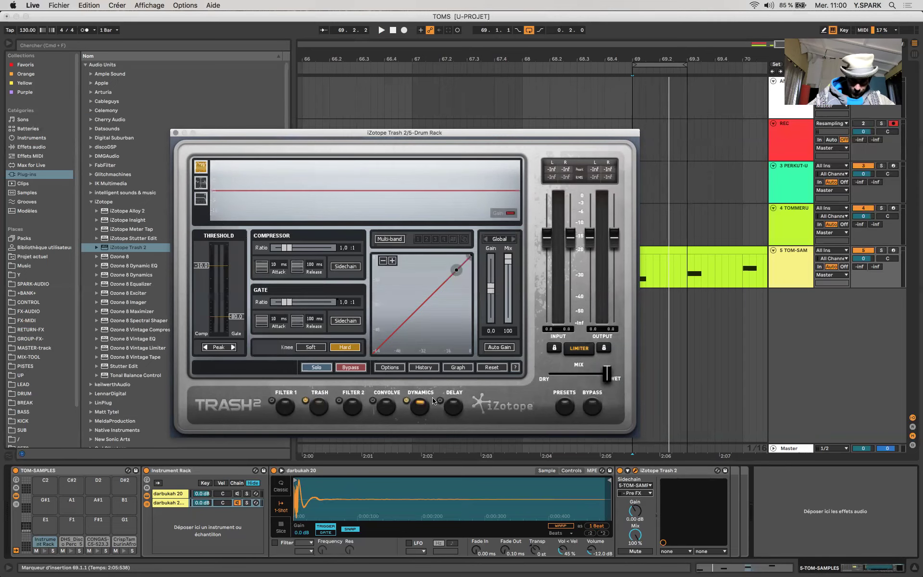
left_click(455, 271)
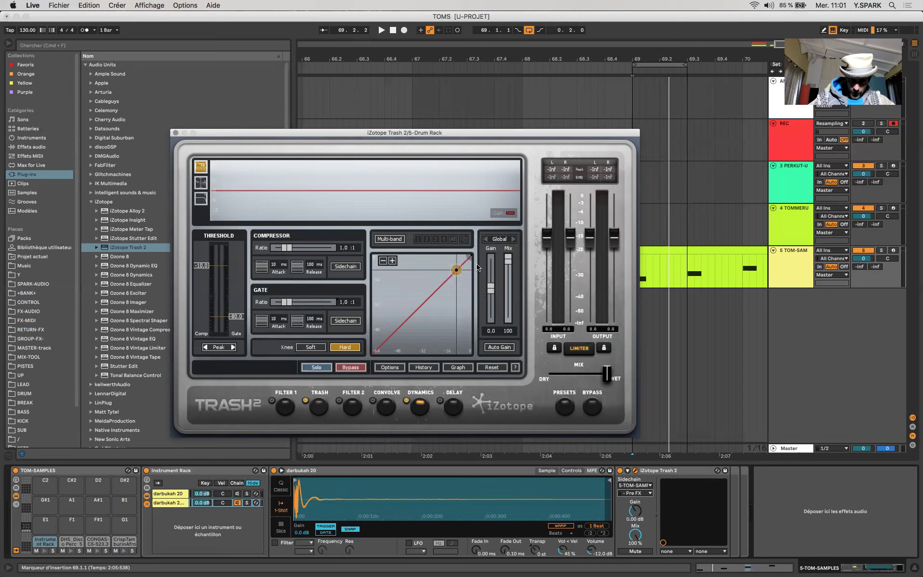
left_click_drag(470, 259, 431, 311)
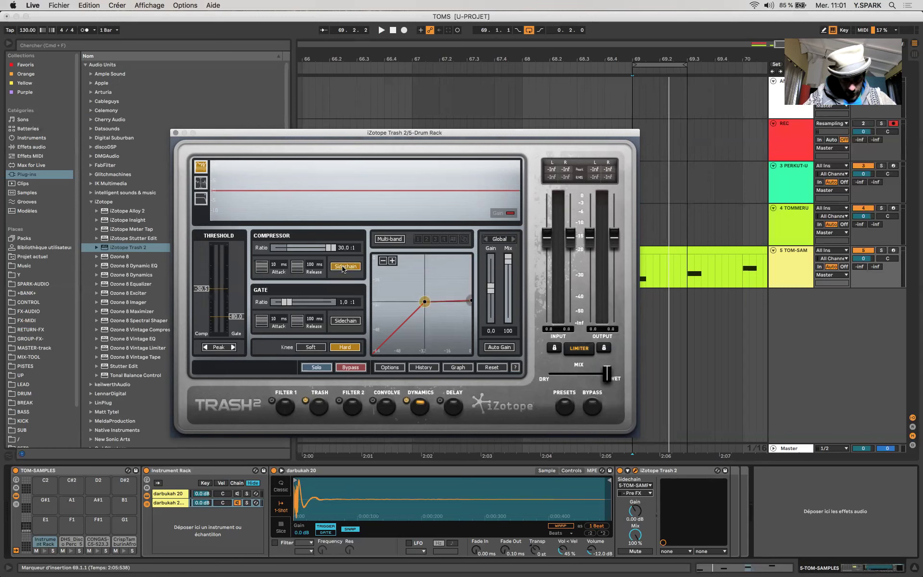
key("space")
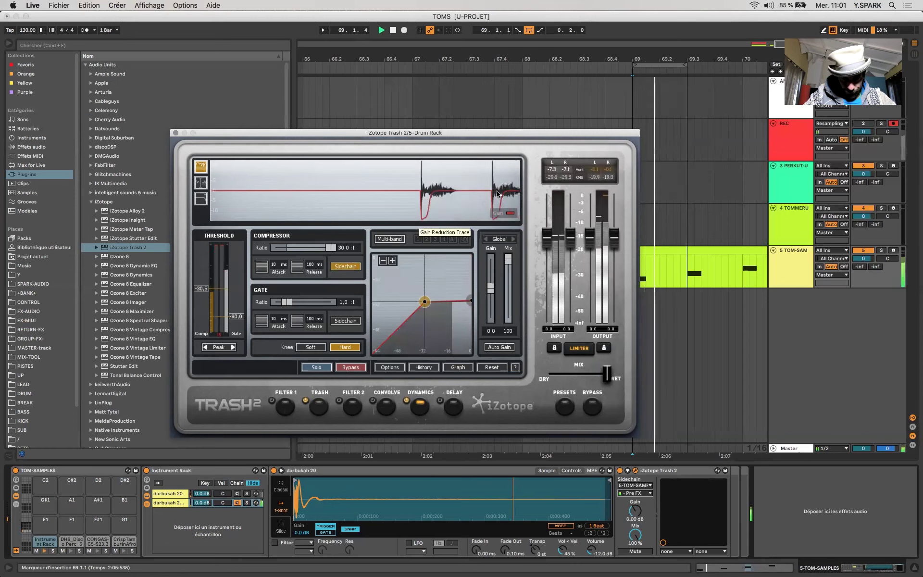
key("space")
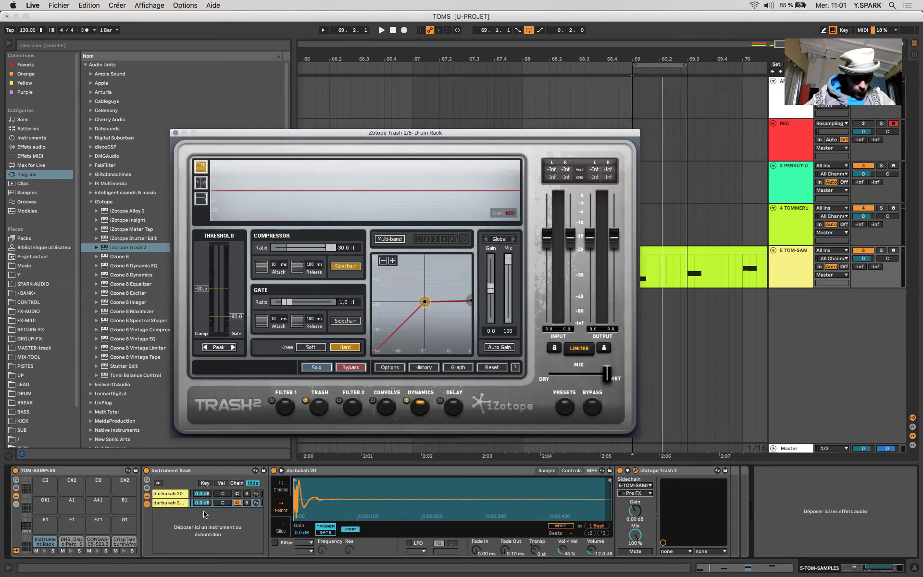
- Unmute the first darbukah 20 chain and play both layers together while adjusting the threshold point of Trash 2's compressor
left_click(236, 497)
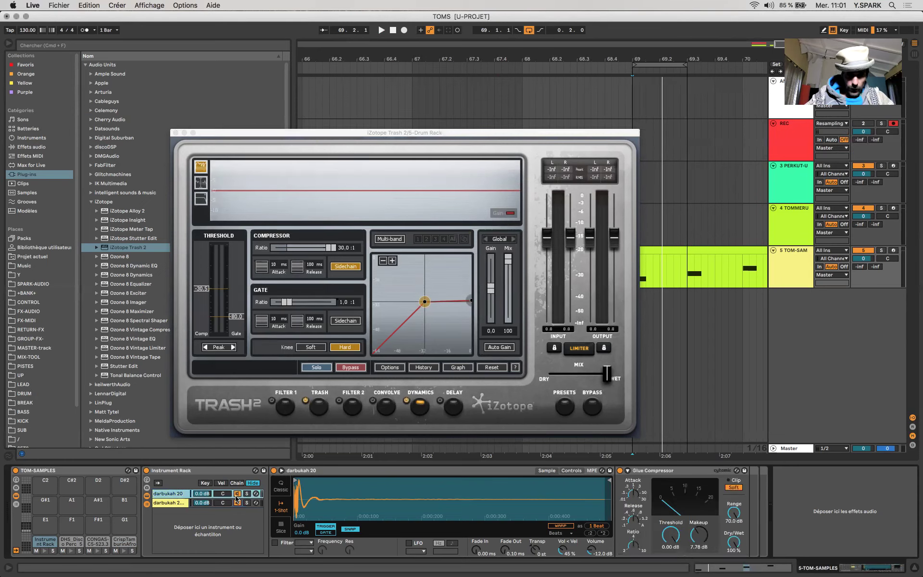
key("space")
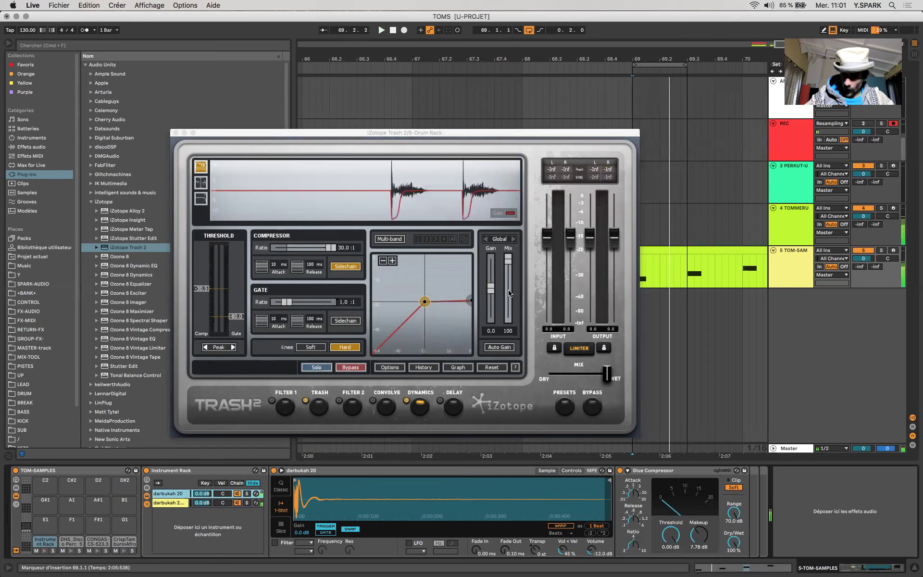
left_click(168, 493)
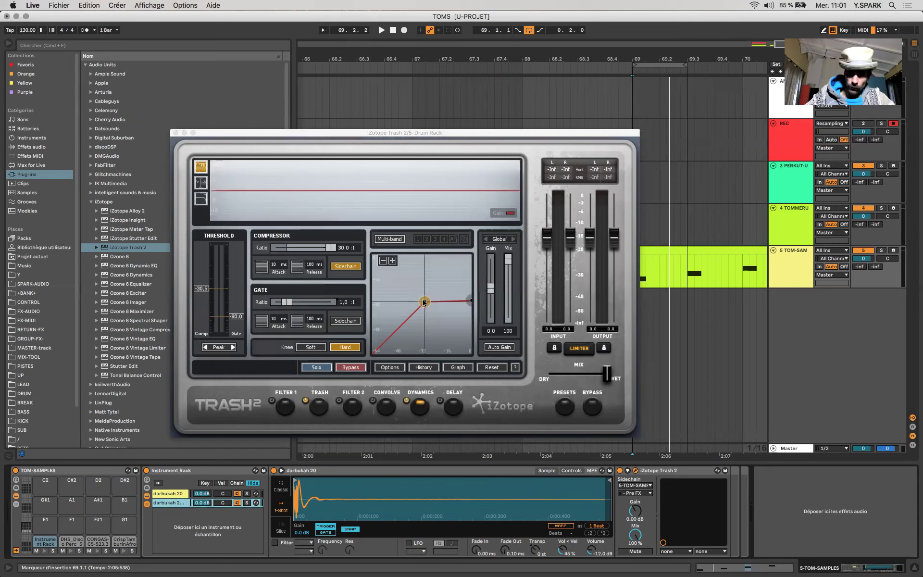
key("space")
left_click_drag(424, 302, 402, 304)
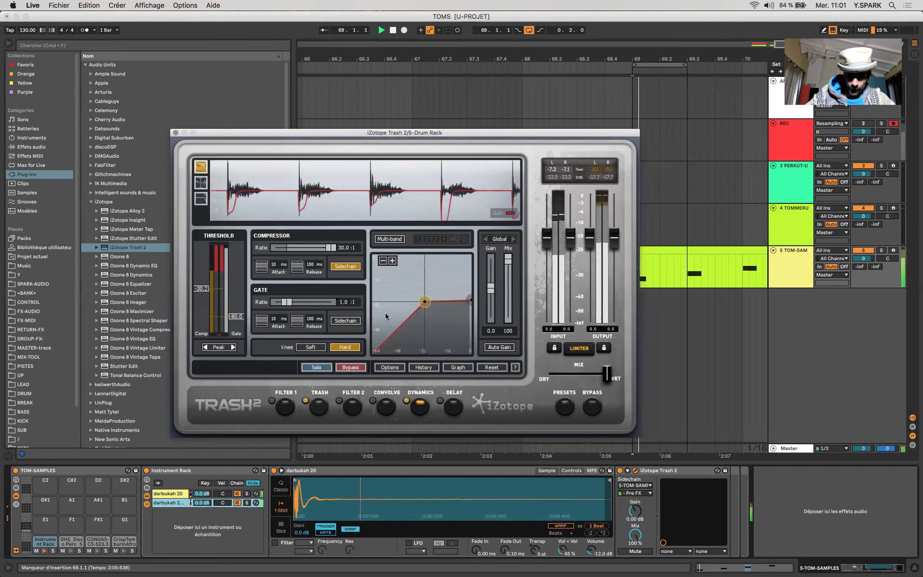
- Enable Trash 2's Convolve module, load the Flam impulse response from the Tail category and play the loop
left_click(317, 411)
left_click(387, 409)
scroll(219, 322, "down", 1)
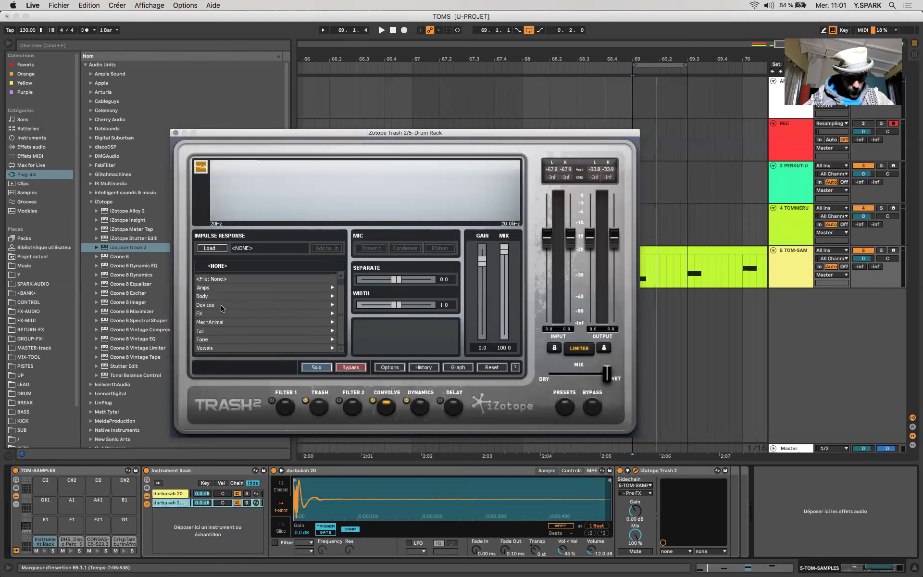
left_click(217, 332)
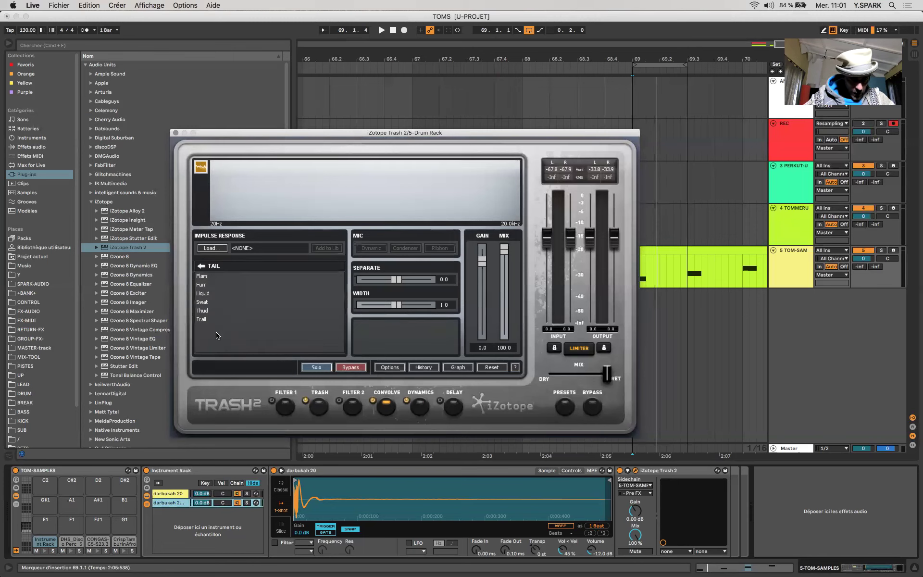
left_click(214, 277)
key("space")
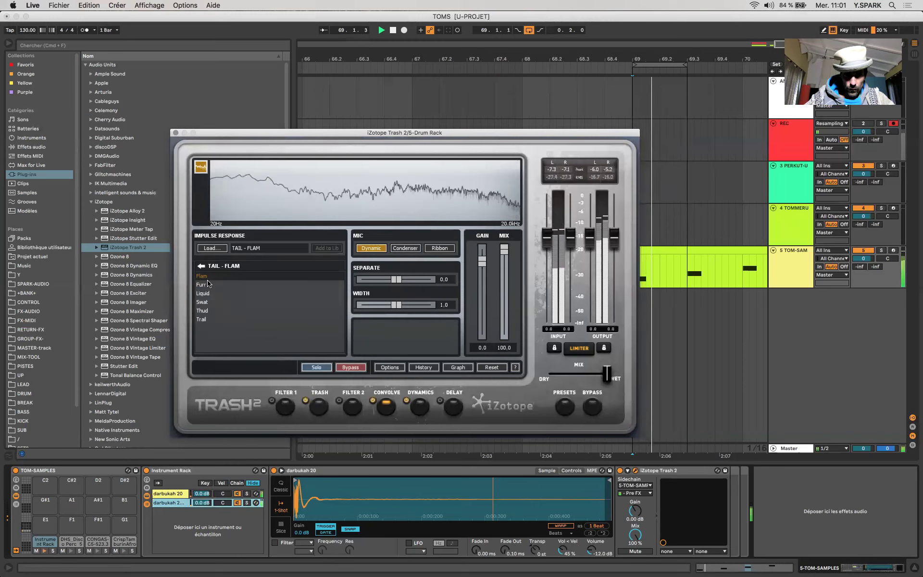
- Audition other Tail impulse responses, settle on Liquid and lower the Convolve mix to 31.1
left_click(206, 293)
left_click(210, 302)
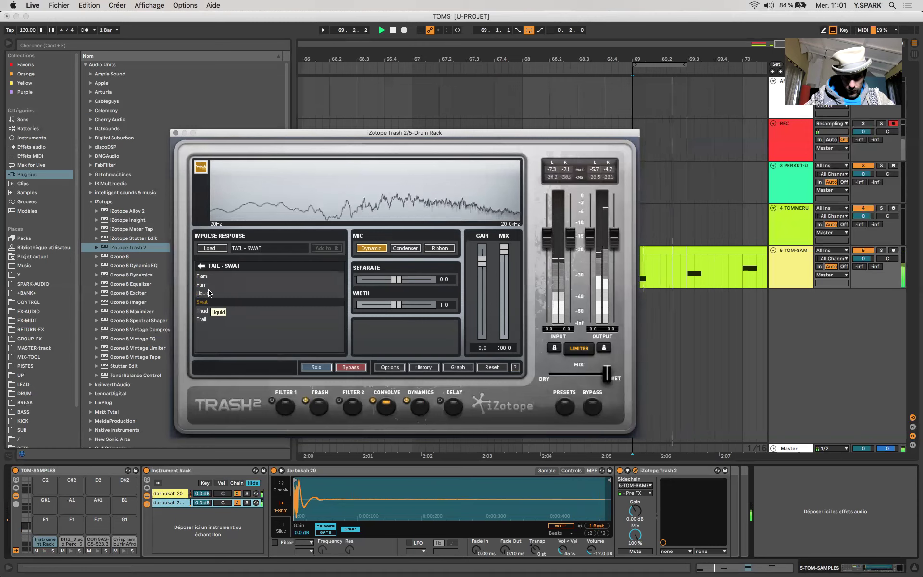
left_click(209, 293)
left_click_drag(504, 249, 505, 307)
key("space")
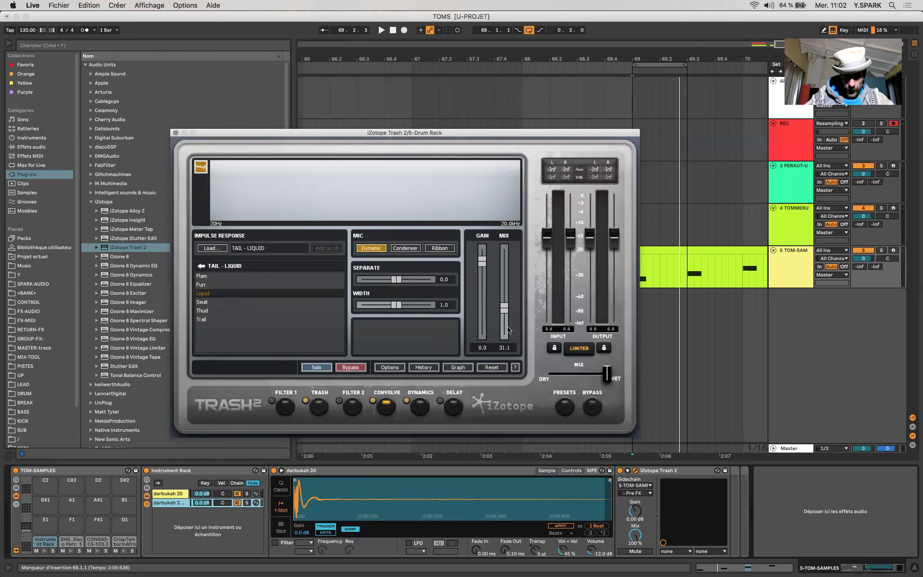
- Audition Drive distortion types for Trash Stage 1 over the playing loop, including Mirror Overdrive and Smooth Overdrive
left_click(314, 406)
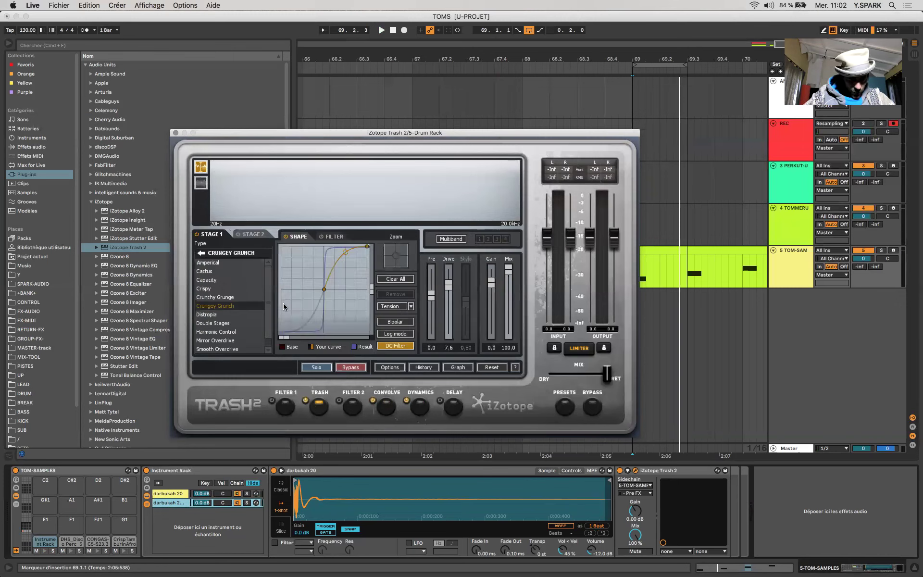
key("space")
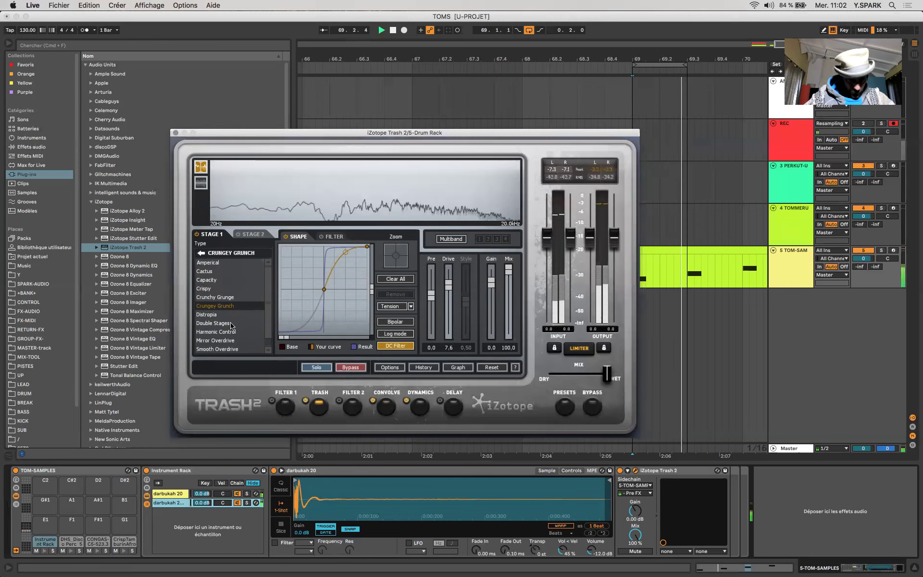
left_click(234, 323)
left_click(230, 341)
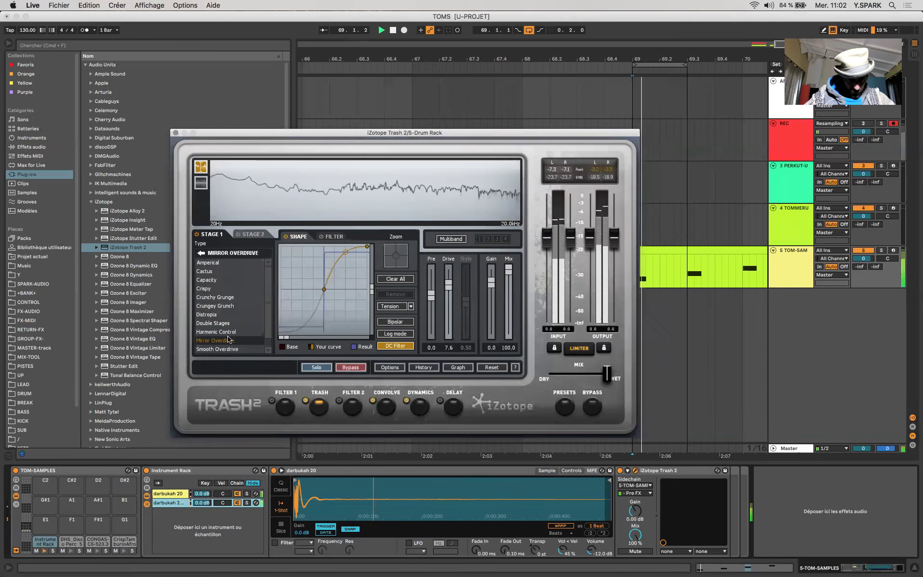
left_click(230, 340)
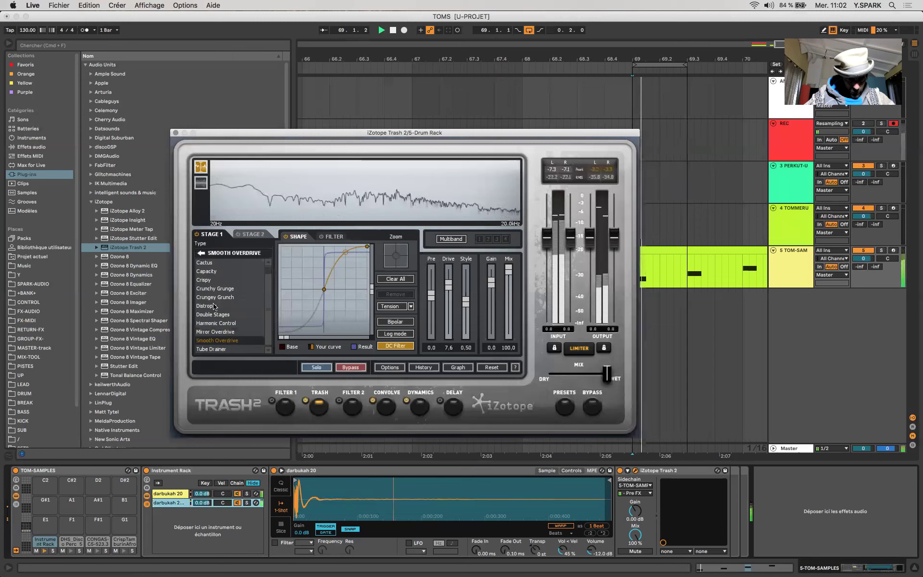
- Try the Smooth and Garage types from the Fuzz category on Trash Stage 1
left_click(201, 254)
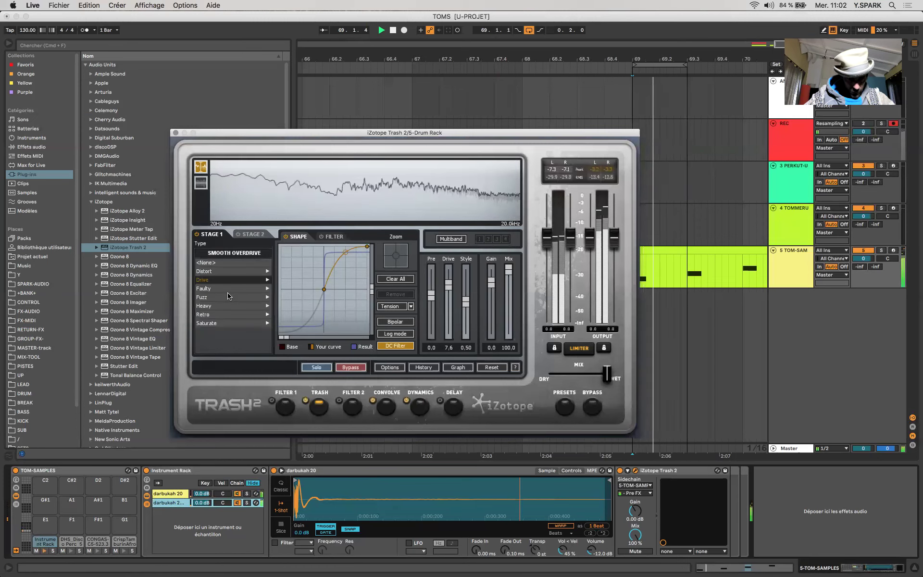
left_click(230, 297)
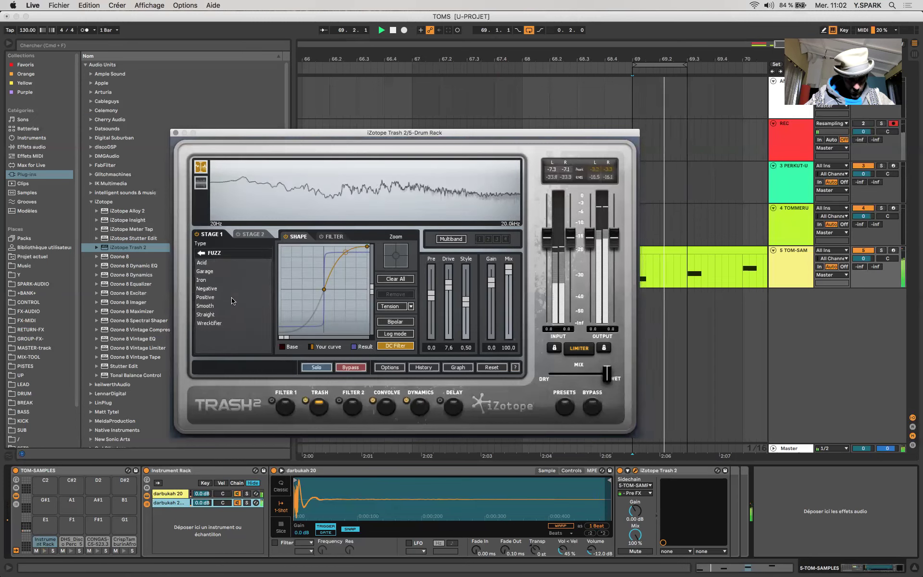
left_click(212, 306)
left_click(211, 272)
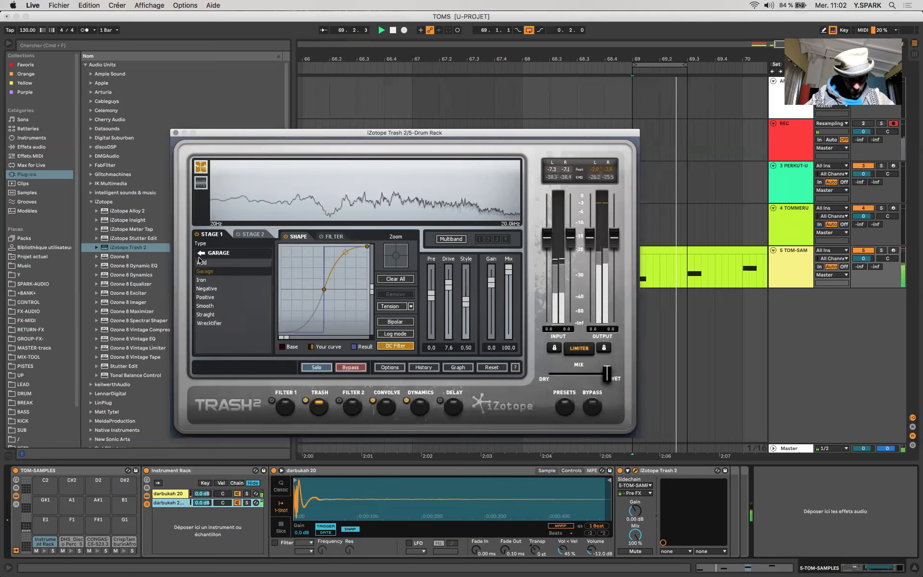
- Audition the Heavy distortion types on Trash Stage 1, settle on Nasty Boy and adjust the centre point of its shape curve
left_click(201, 253)
left_click(211, 306)
left_click(207, 331)
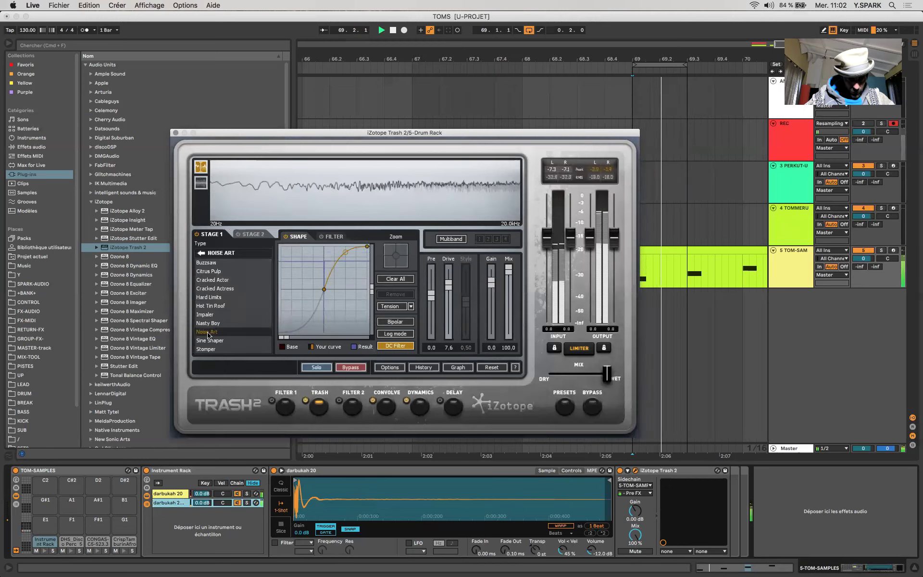
left_click(217, 306)
left_click(209, 271)
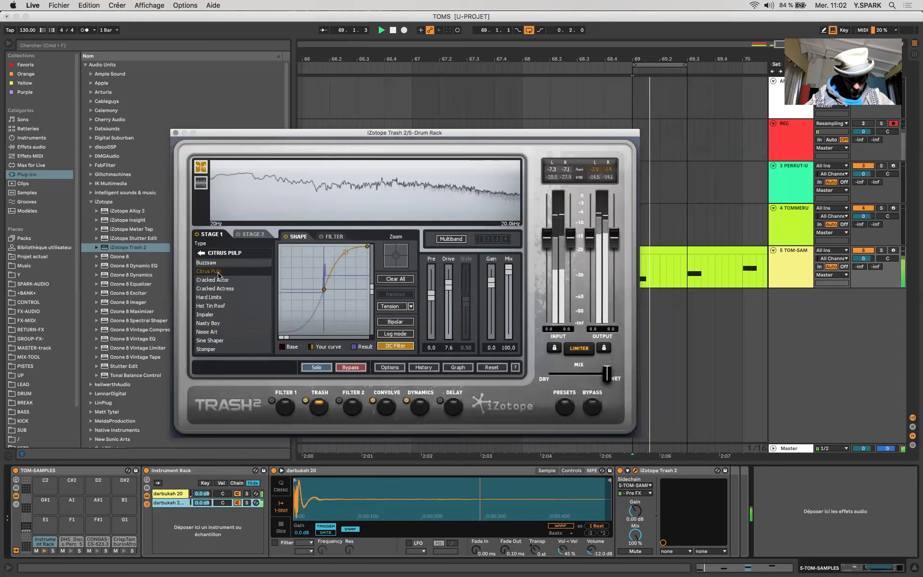
left_click(218, 282)
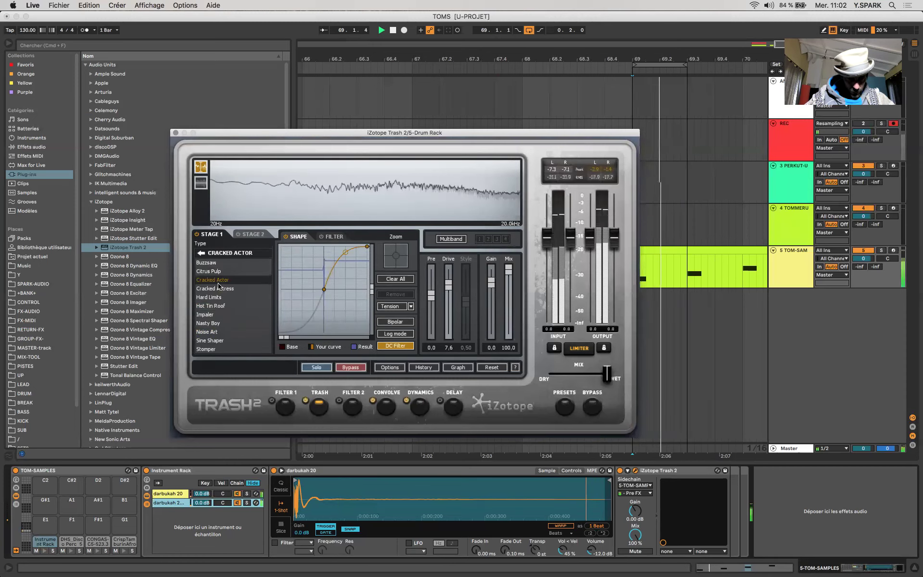
left_click(216, 288)
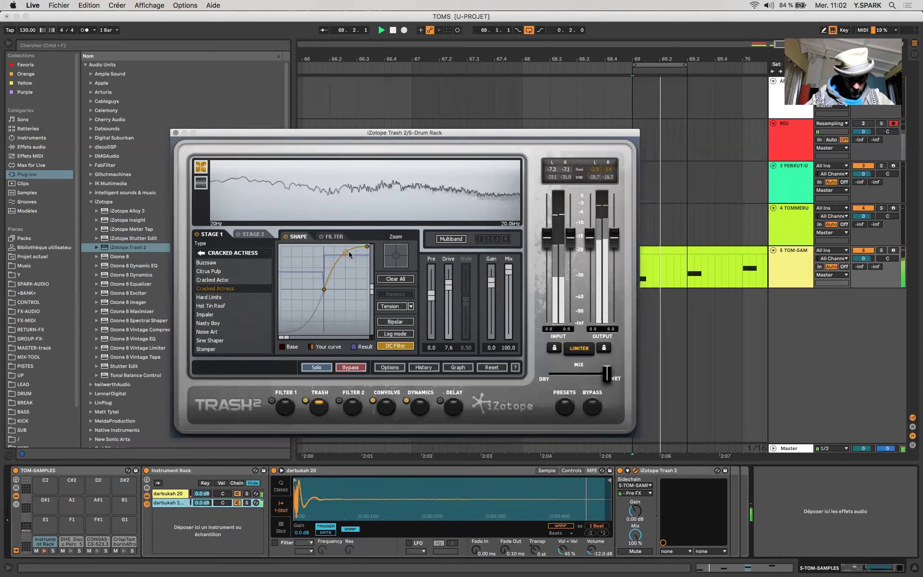
mouse_move(349, 254)
left_mouse_down()
mouse_move(347, 275)
mouse_move(345, 252)
left_mouse_up()
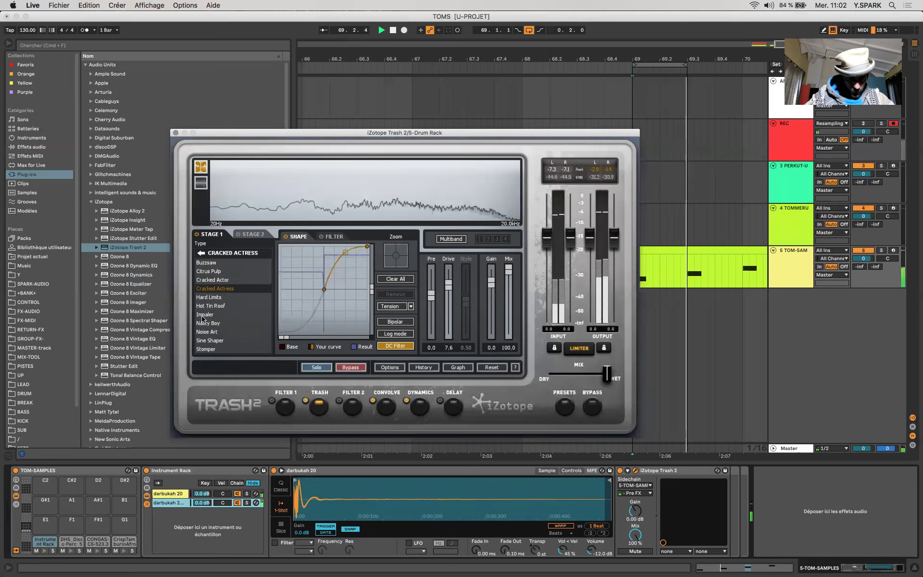
left_click(208, 324)
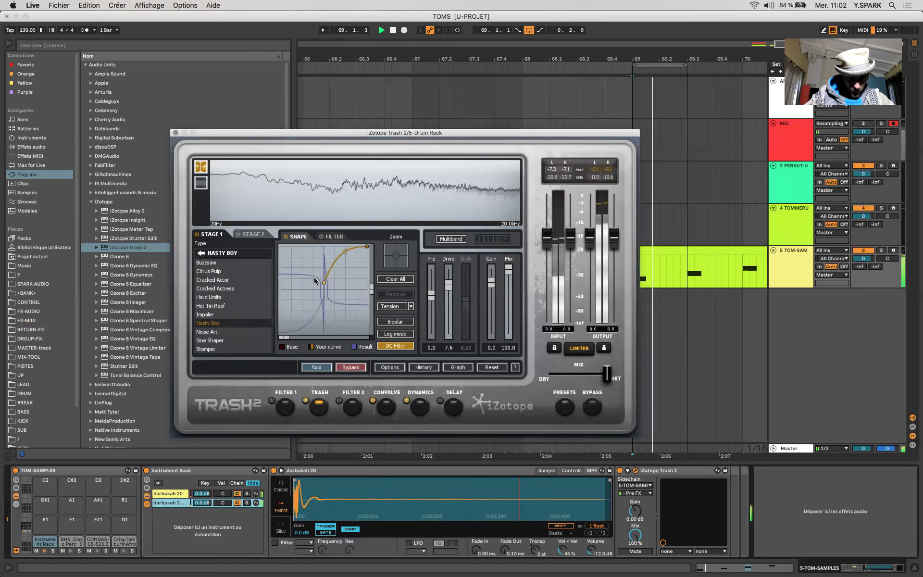
left_click_drag(313, 283, 316, 288)
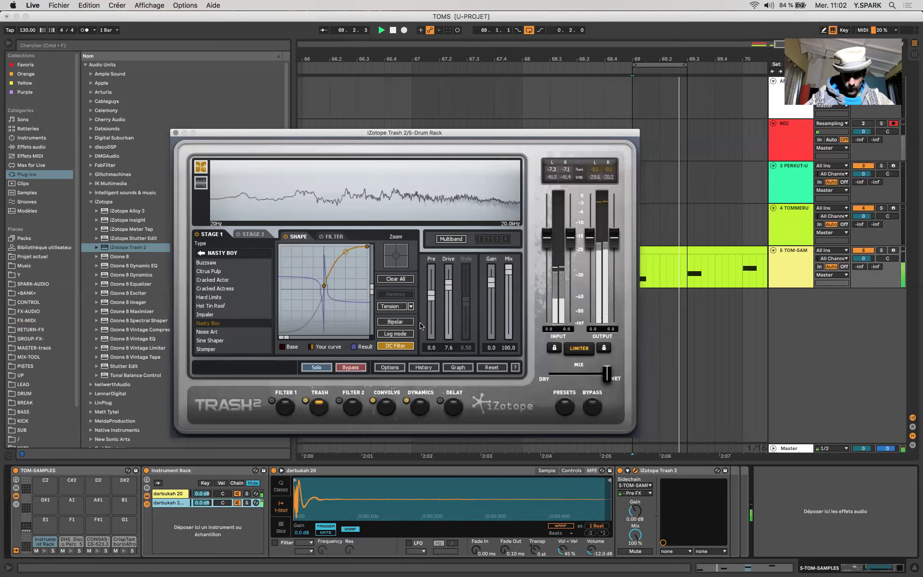
- Lower Trash 2's compressor threshold to about -42 dB, set its release to 295 ms and close the plug-in window after checking playback
left_click(422, 406)
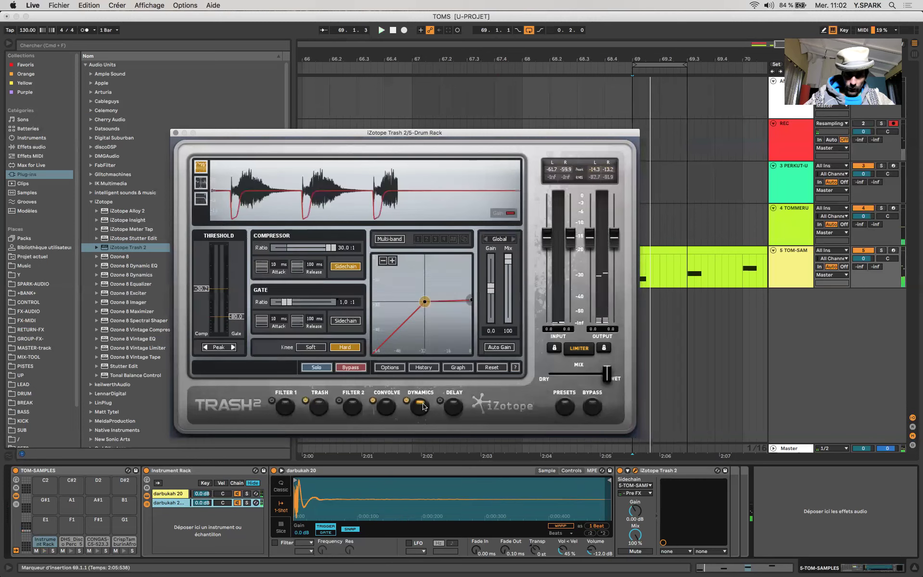
left_click_drag(424, 303, 416, 353)
key("space")
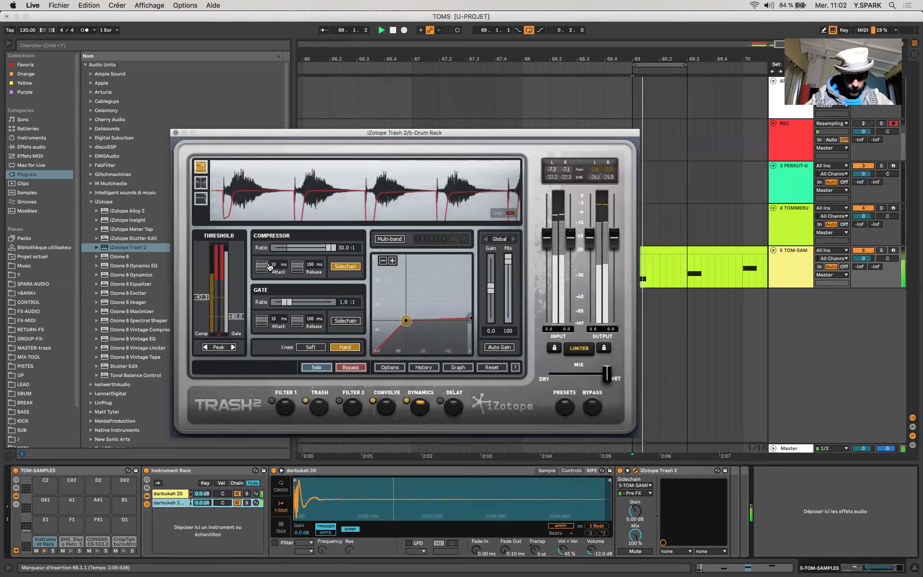
left_click_drag(297, 266, 301, 207)
left_click_drag(298, 280, 299, 272)
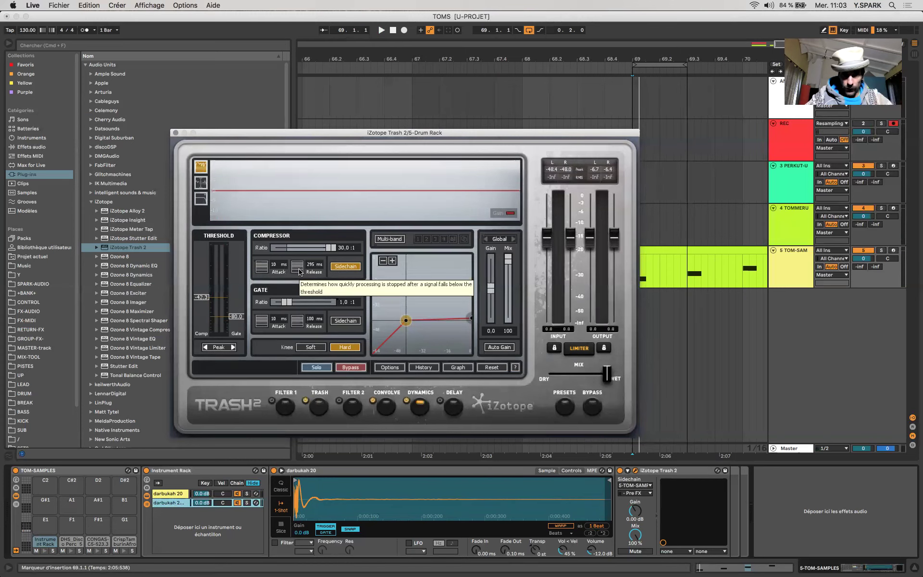
key("space")
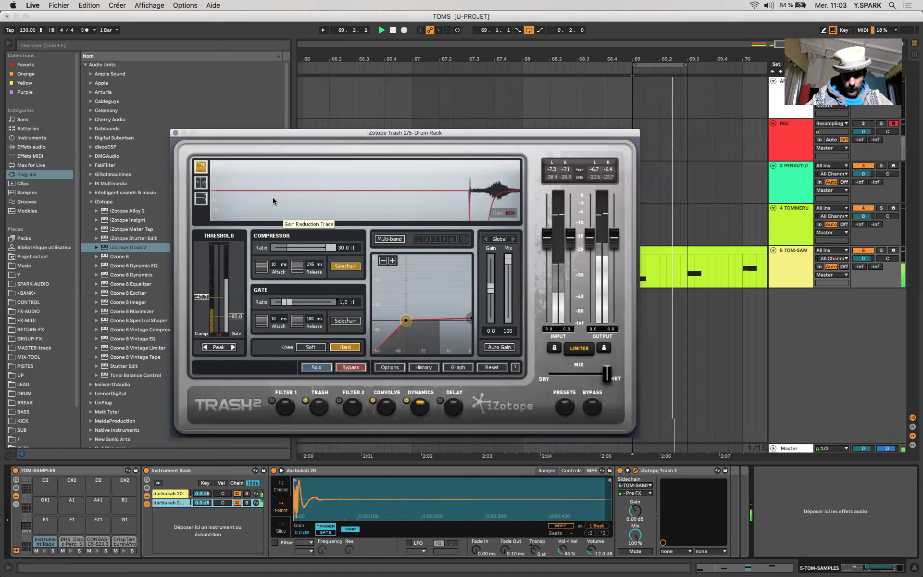
left_click(175, 133)
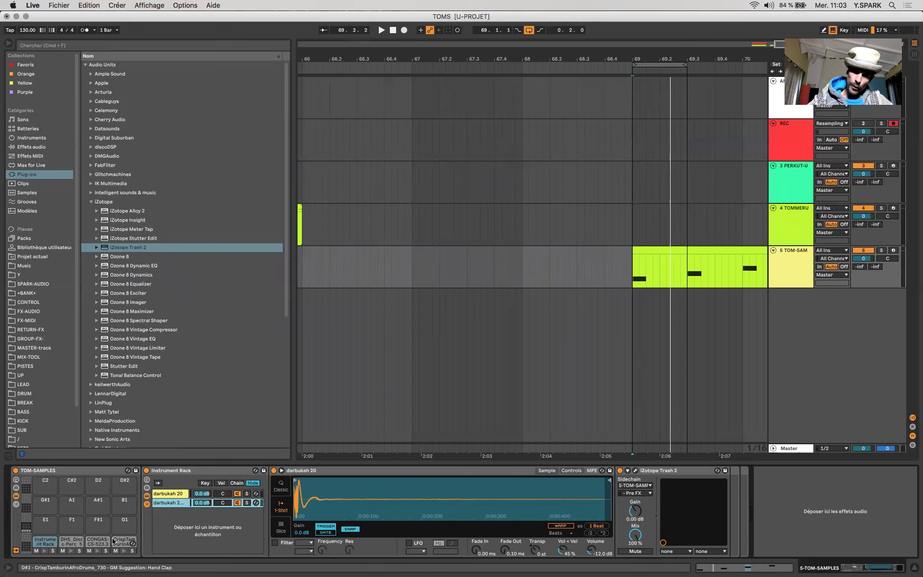
- Select the DHS_Disco Perc_5 pad and move the loop to the half bar starting at 69.3, checking it in playback
left_click(72, 544)
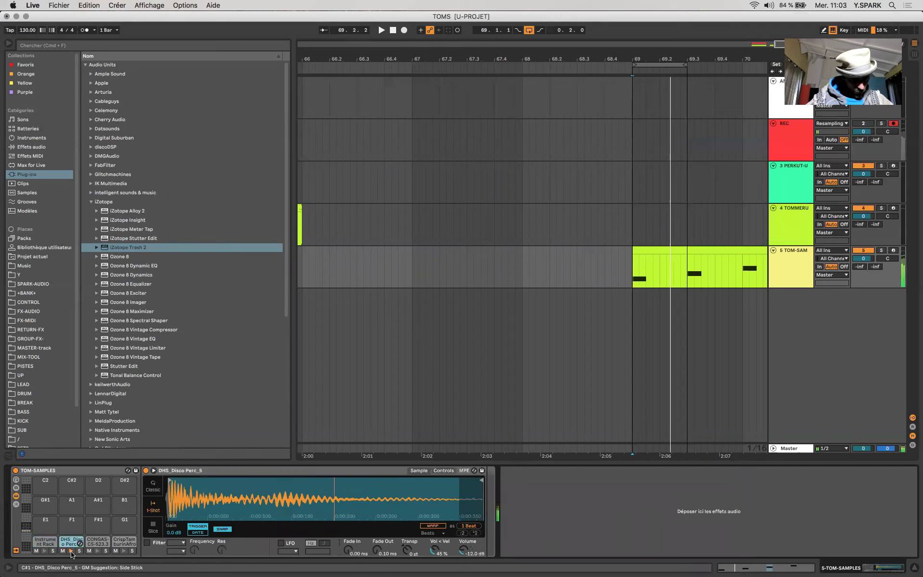
scroll(659, 264, "right", 3)
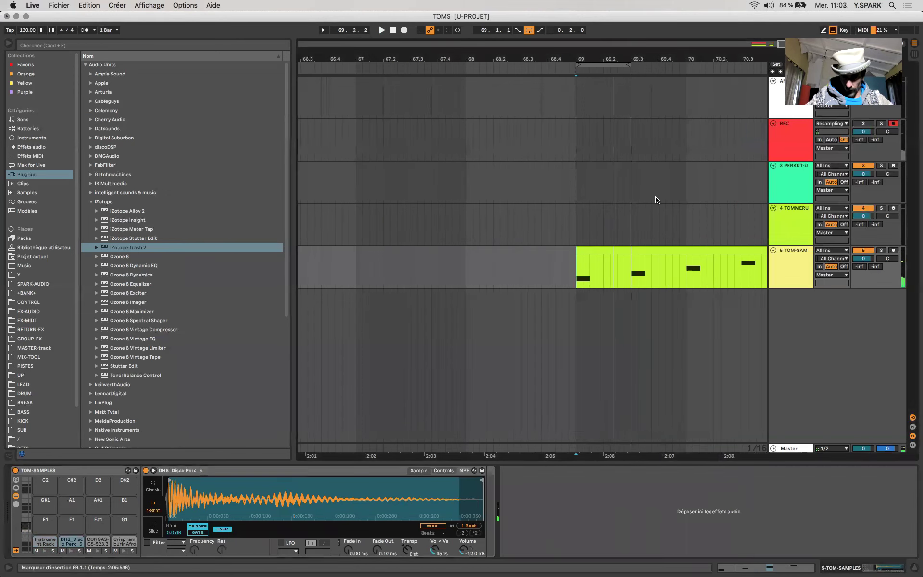
left_click(606, 66)
key("Up")
key("space")
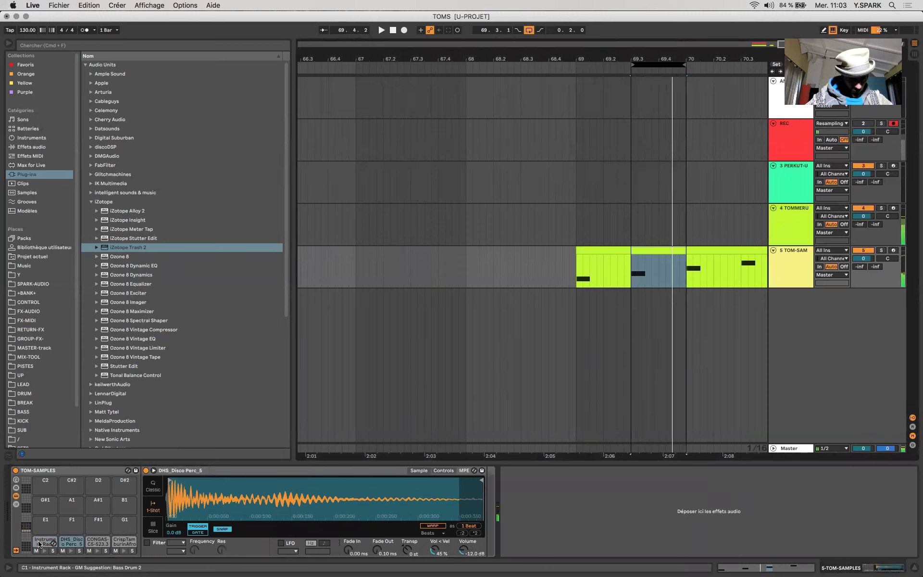
- Group DHS_Disco Perc_5 into an Instrument Rack, duplicate its chain and select the first of the two chains
left_click(68, 538)
left_click(226, 475)
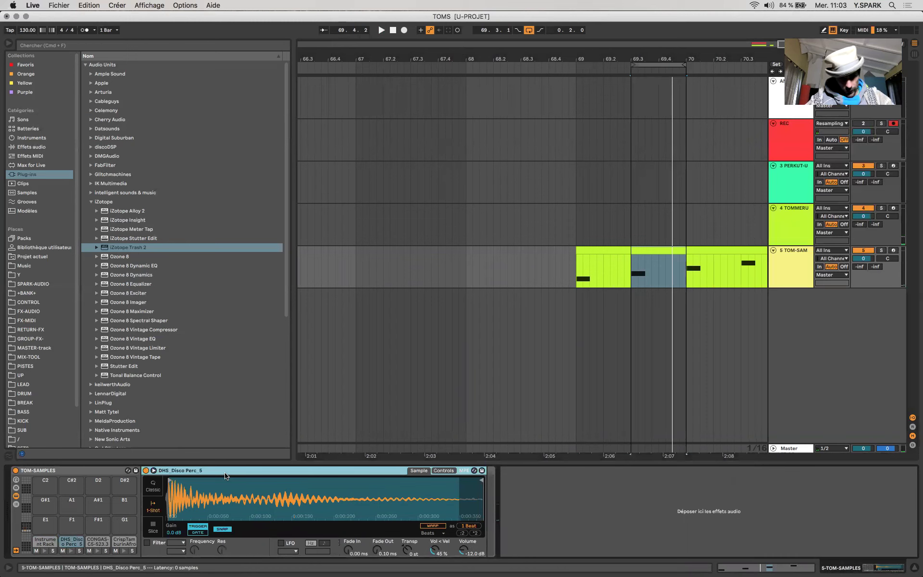
key("super+g")
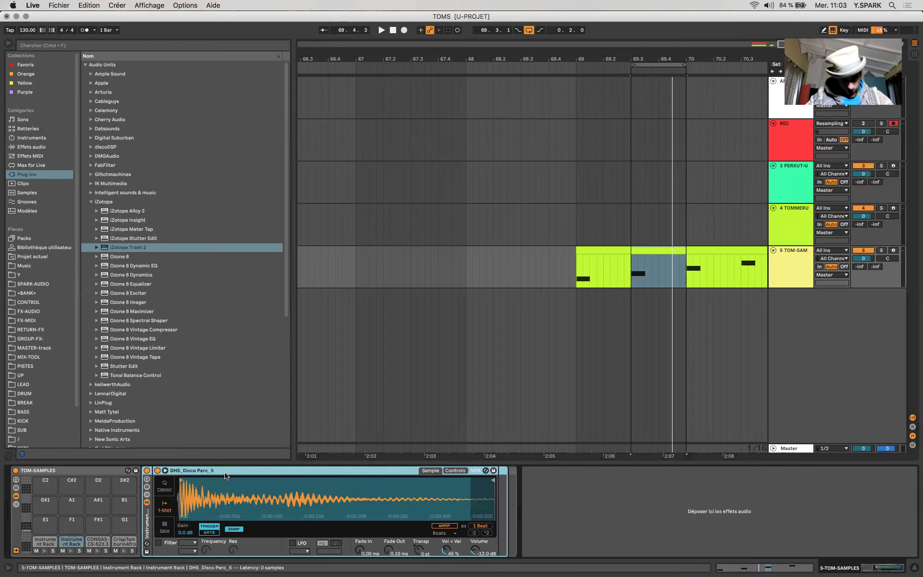
left_click(147, 496)
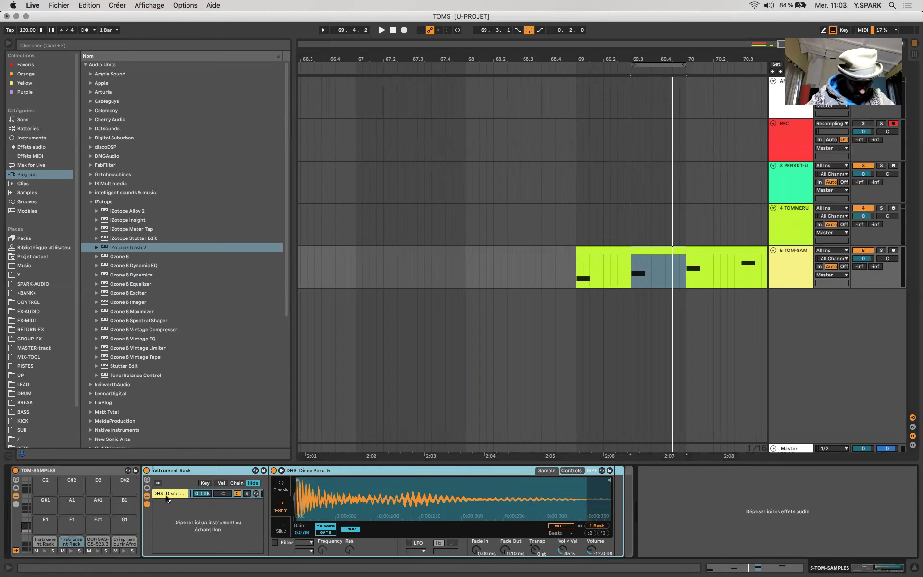
left_click(167, 495)
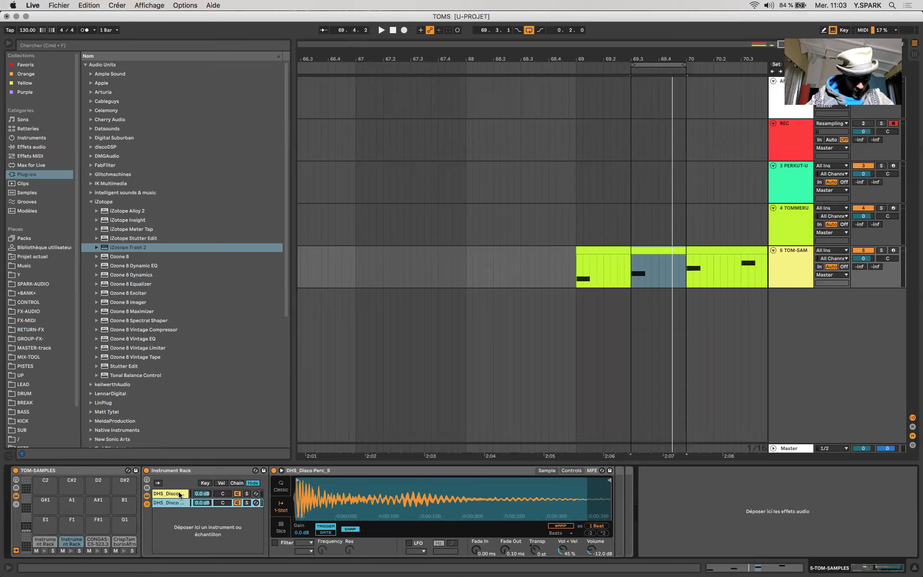
key("Down")
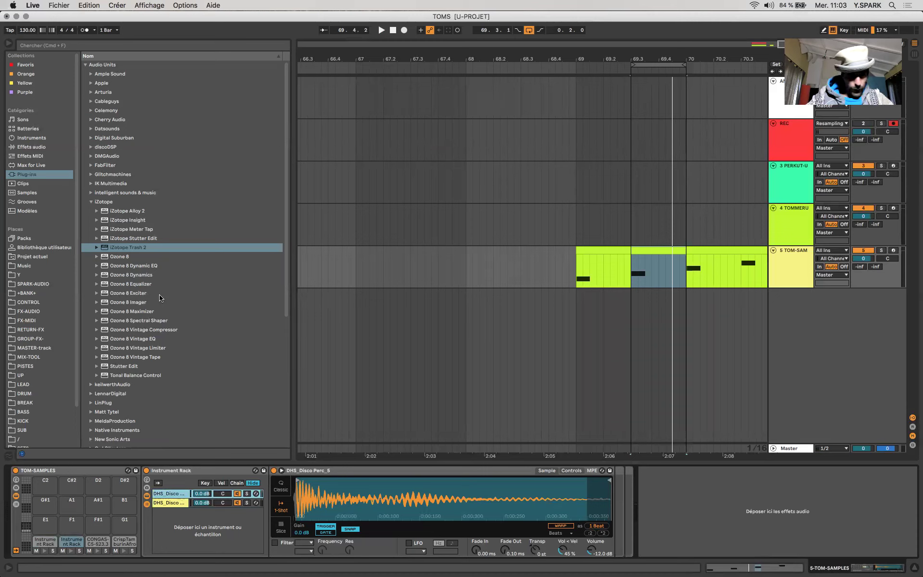
- Add a Glue Compressor to the first DHS_Disco chain with 7.46 dB makeup and Soft clipping on, and play the loop
left_click(23, 147)
left_click_drag(123, 112, 655, 509)
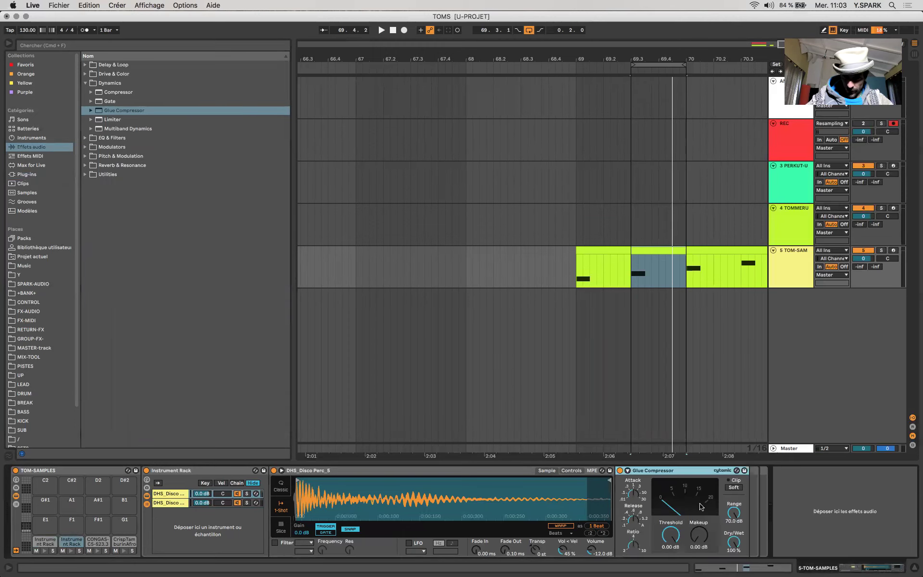
left_click_drag(699, 536, 699, 529)
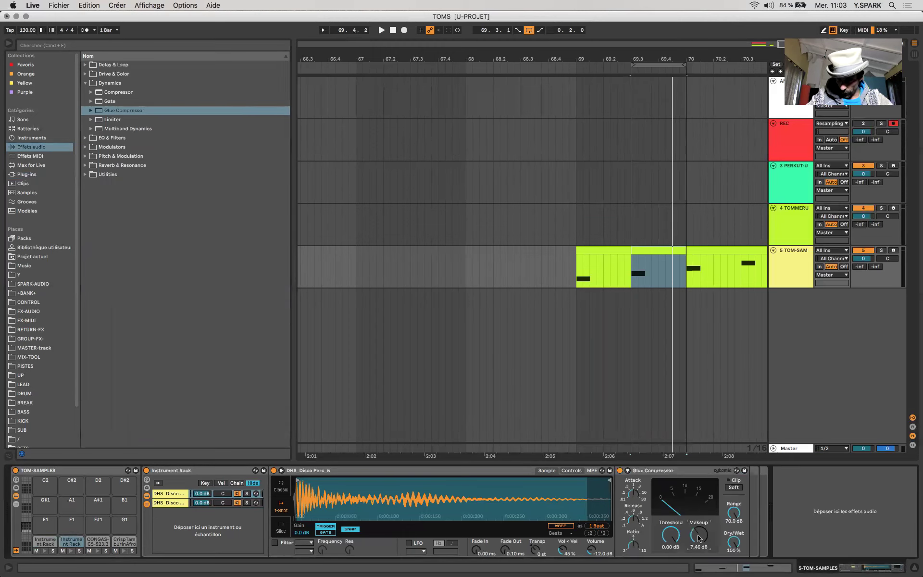
key("space")
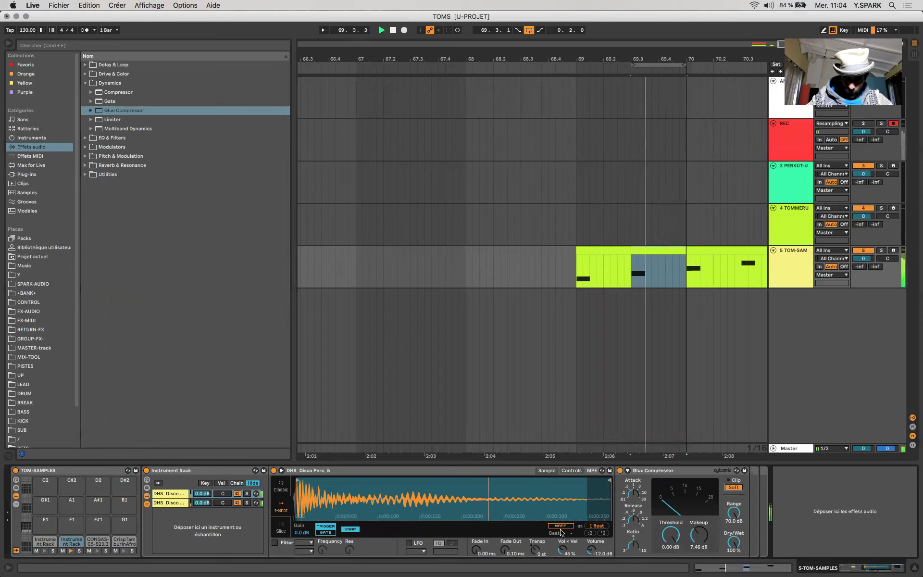
- Solo the first DHS_Disco chain, lower its Glue Compressor makeup to 6.87 dB, then stop playback and unsolo the chain
left_click(247, 494)
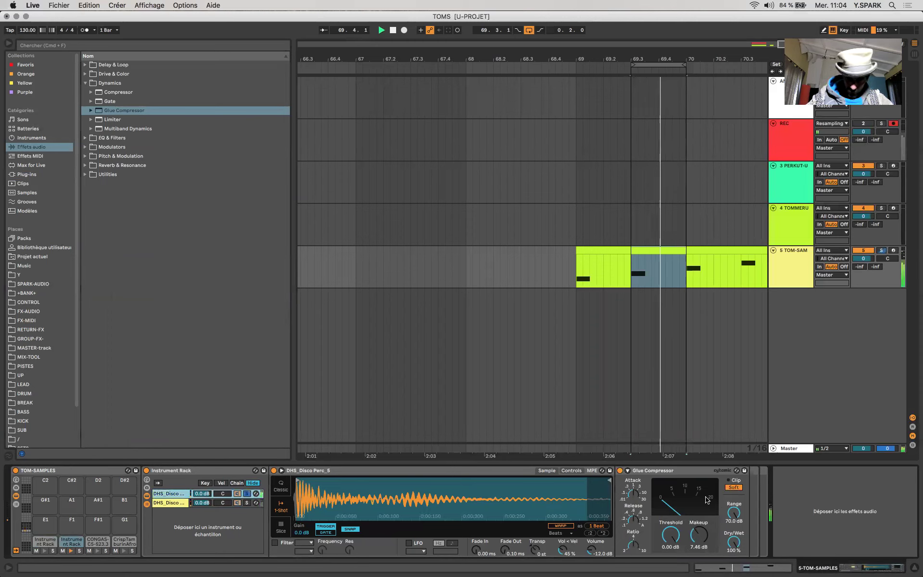
left_click(247, 493)
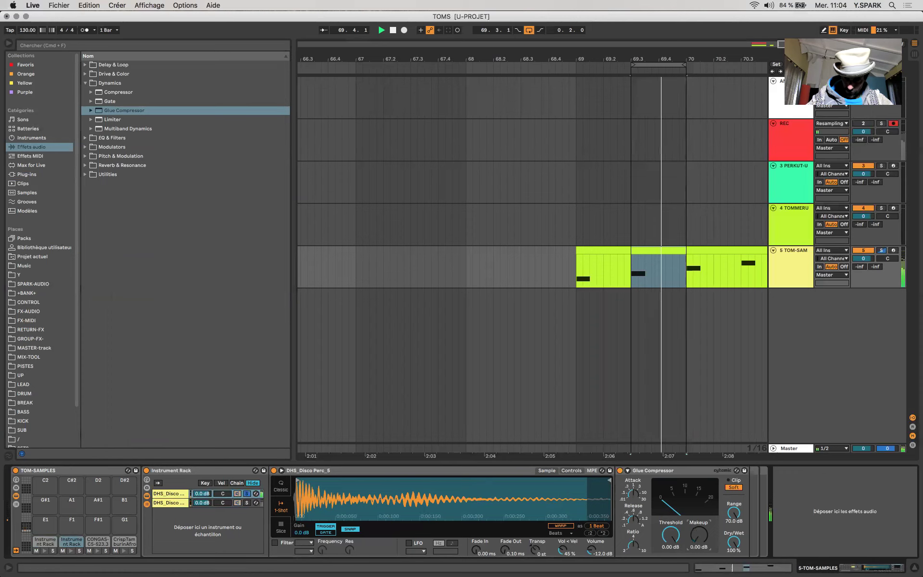
mouse_move(699, 536)
left_mouse_down()
mouse_move(699, 510)
mouse_move(699, 528)
left_mouse_up()
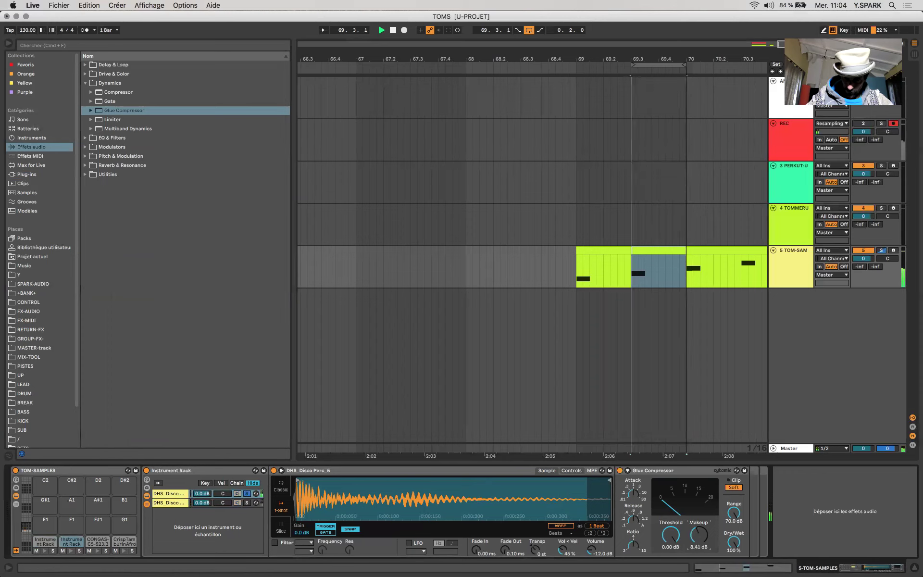
key("space")
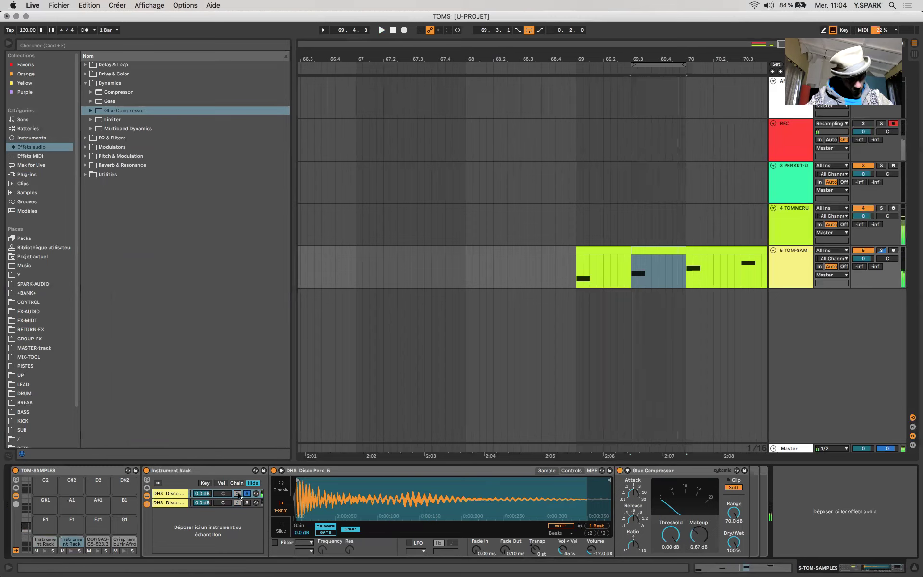
left_click(247, 494)
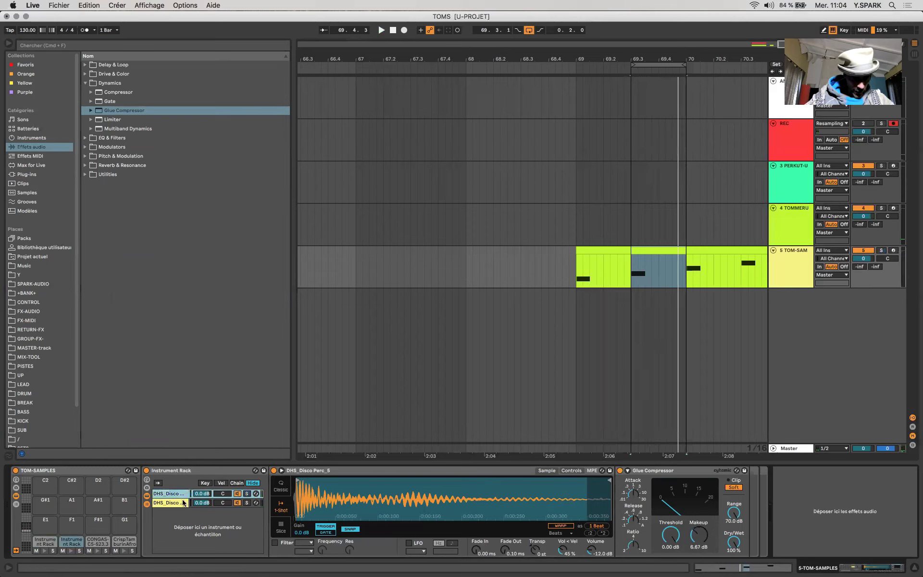
- Solo the second DHS_Disco chain and insert iZotope Trash 2 after its Simpler
left_click(246, 503)
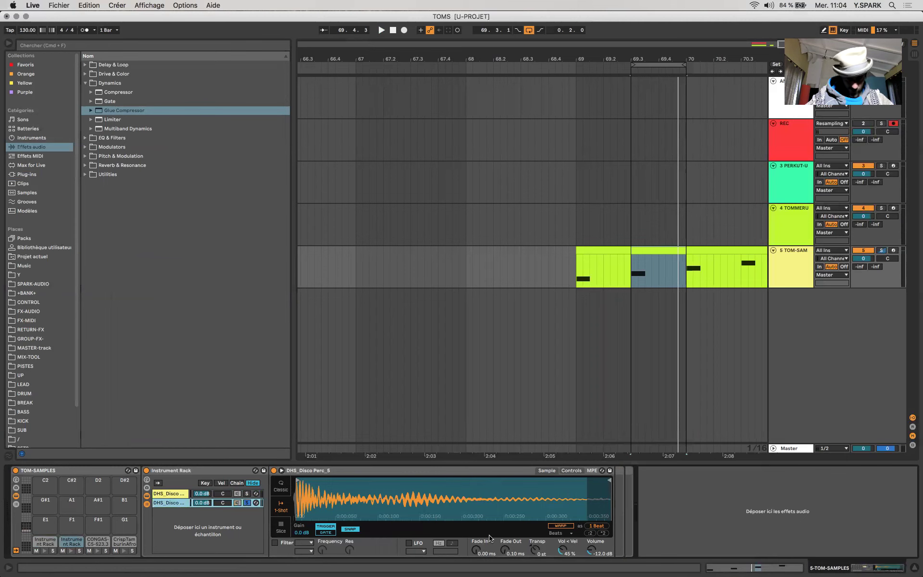
left_click(28, 174)
key("Right")
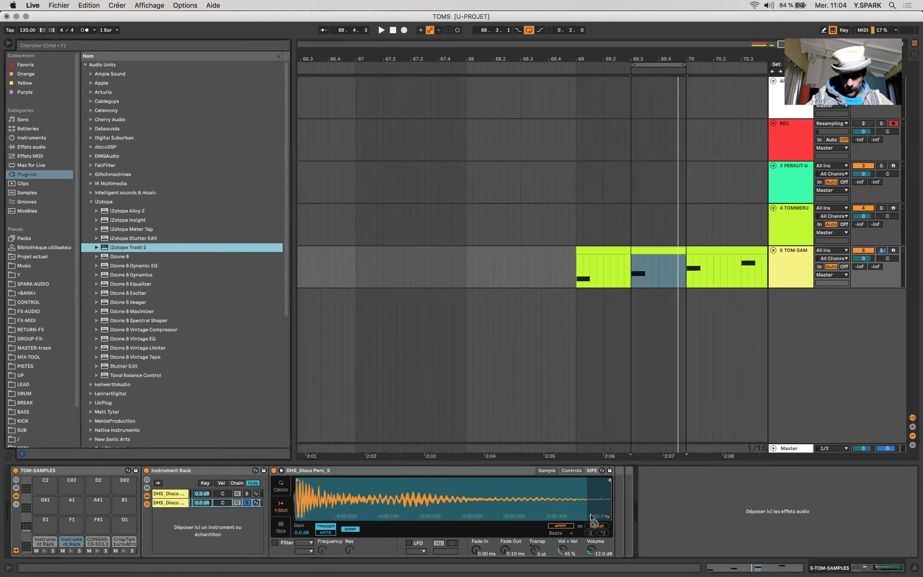
left_click_drag(609, 518, 616, 521)
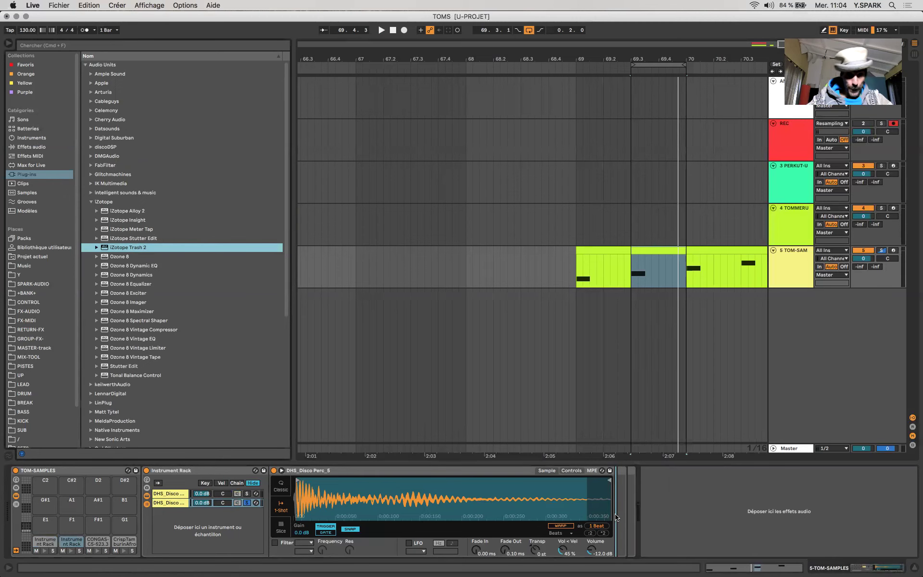
left_click_drag(617, 517, 616, 518)
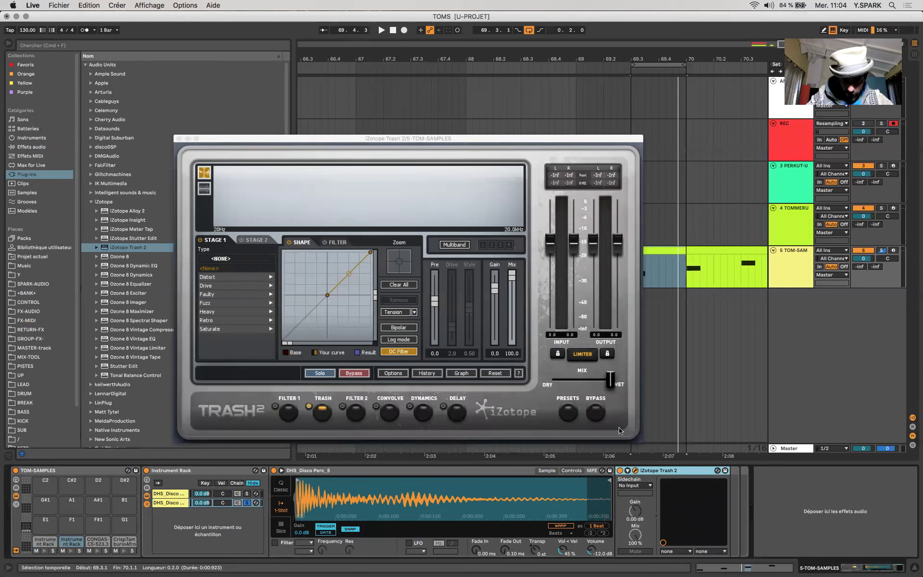
- Set Trash 2's sidechain source to 5-TOM-SAMPLES, taking a DHS Disco Perc chain's Pre FX signal
left_click(628, 486)
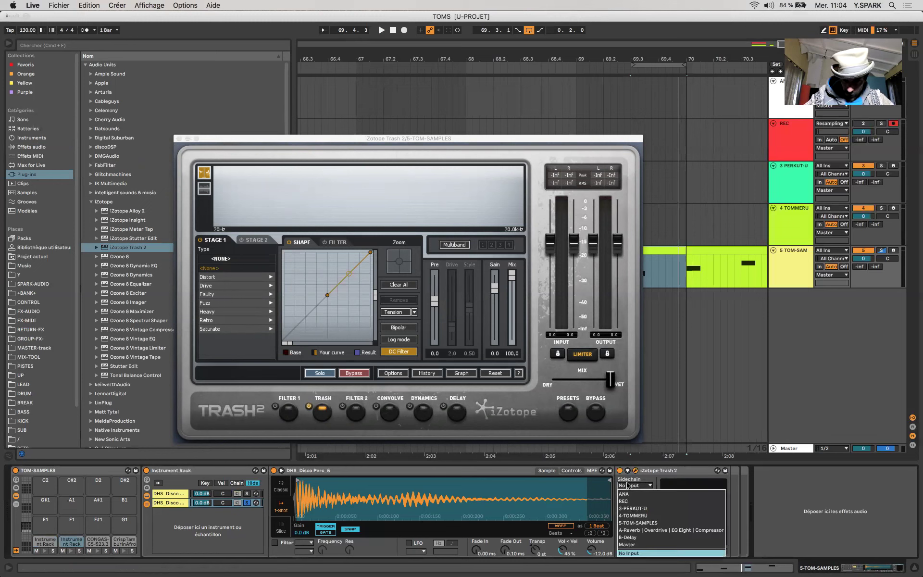
left_click(665, 523)
left_click(637, 494)
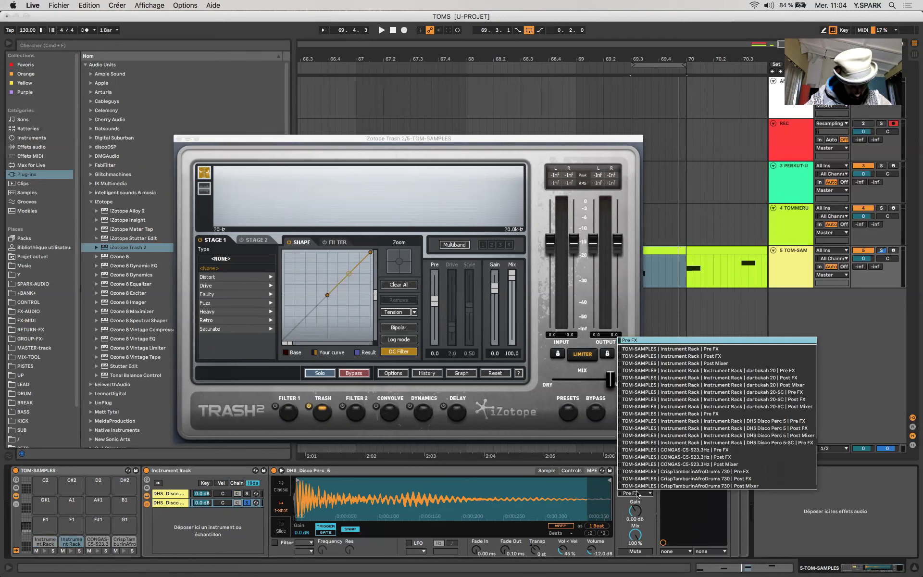
left_click(794, 442)
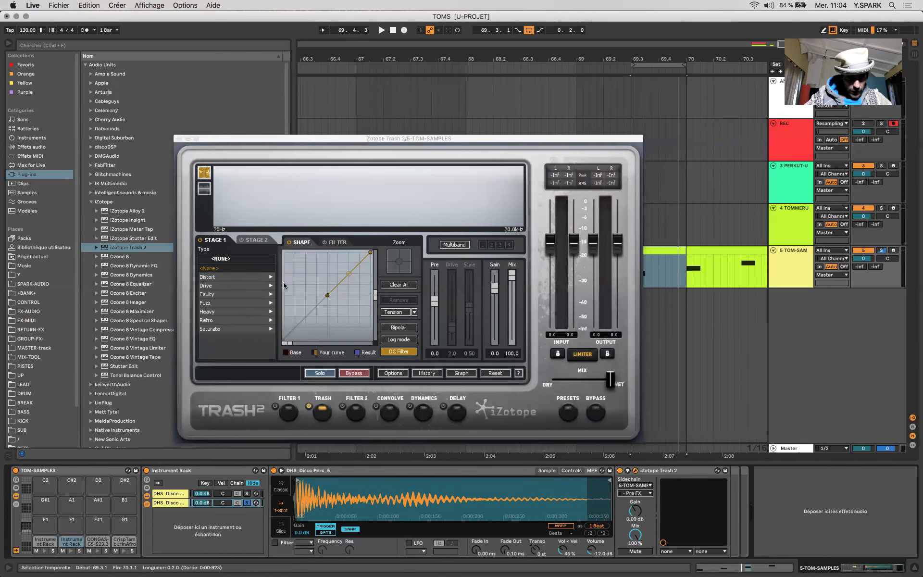
- Enable Trash 2's Dynamics module and set its sidechained compressor to a -28.8 dB threshold and 2.5:1 ratio, checking it in playback
left_click(413, 408)
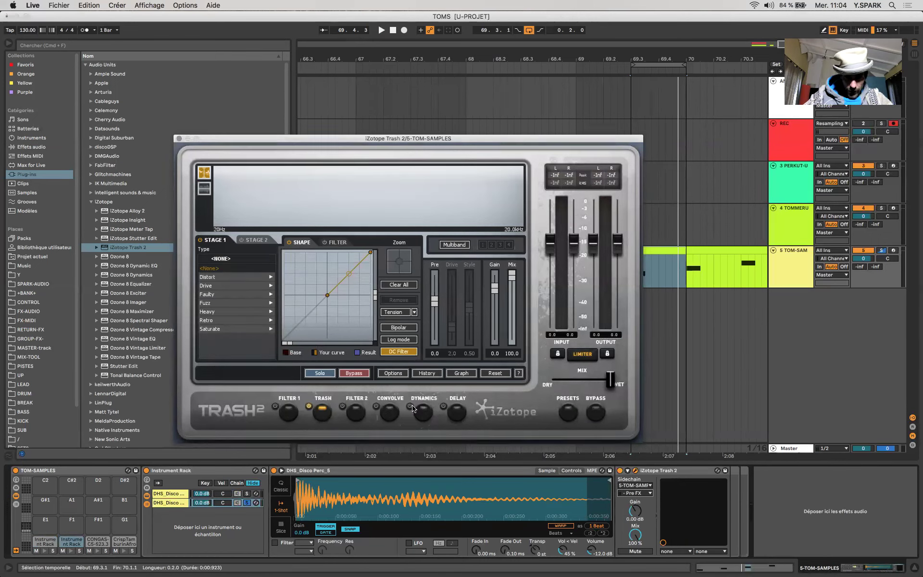
left_click(426, 416)
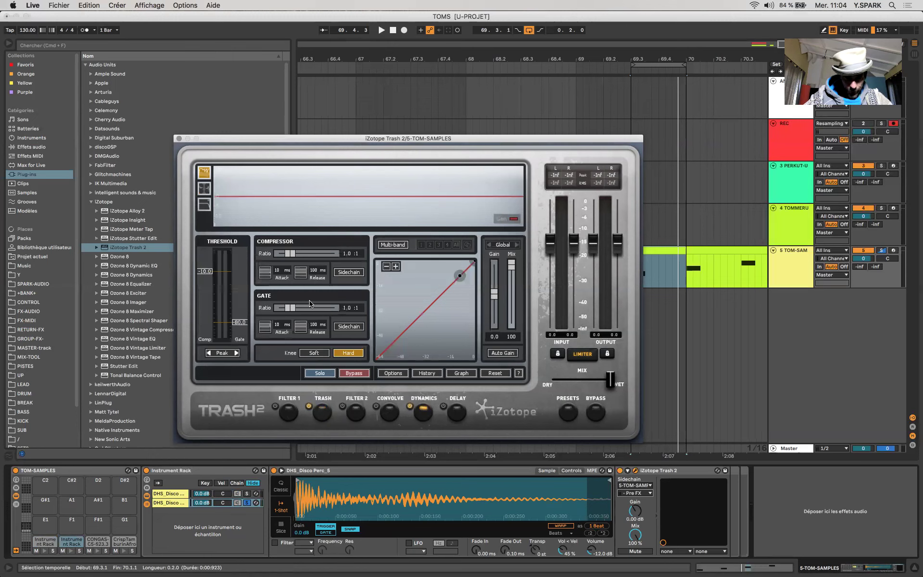
left_click_drag(459, 275, 471, 302)
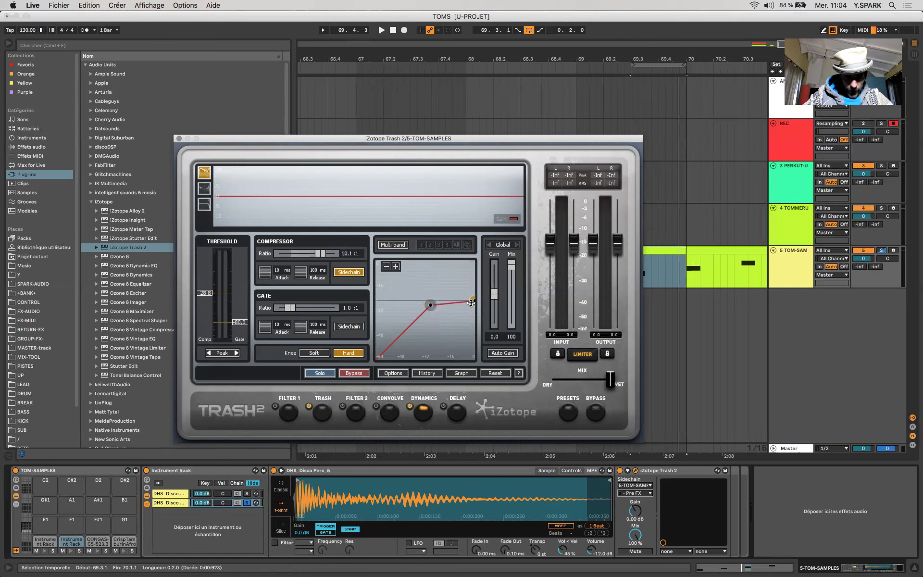
key("space")
left_click_drag(472, 298, 473, 286)
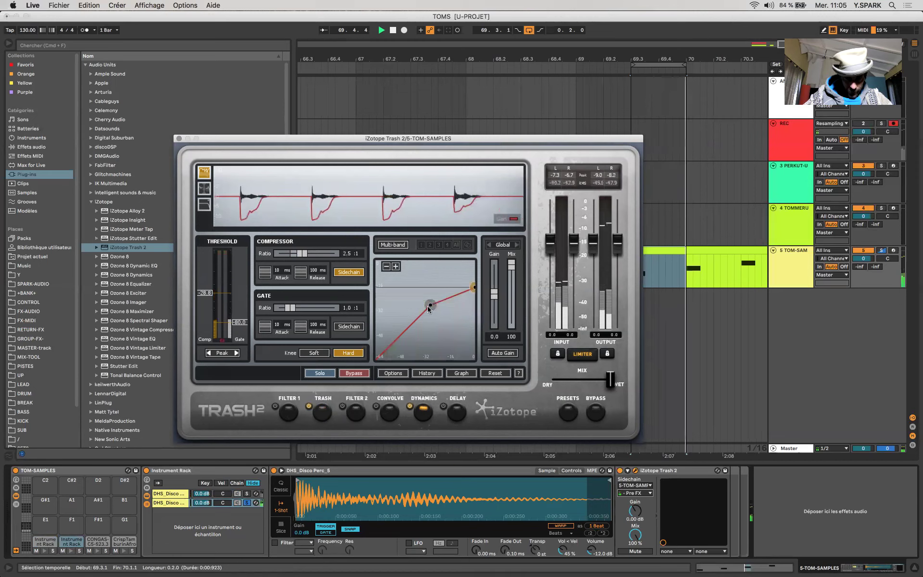
key("space")
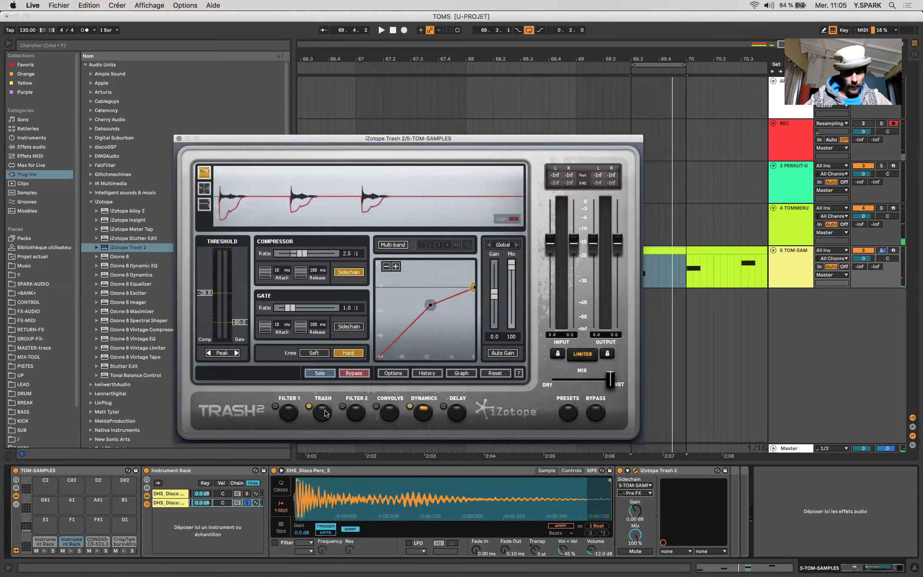
- Try the Saturate type Blitz in Trash stage 1 with its shape curve bent upward while the loop plays
left_click(323, 412)
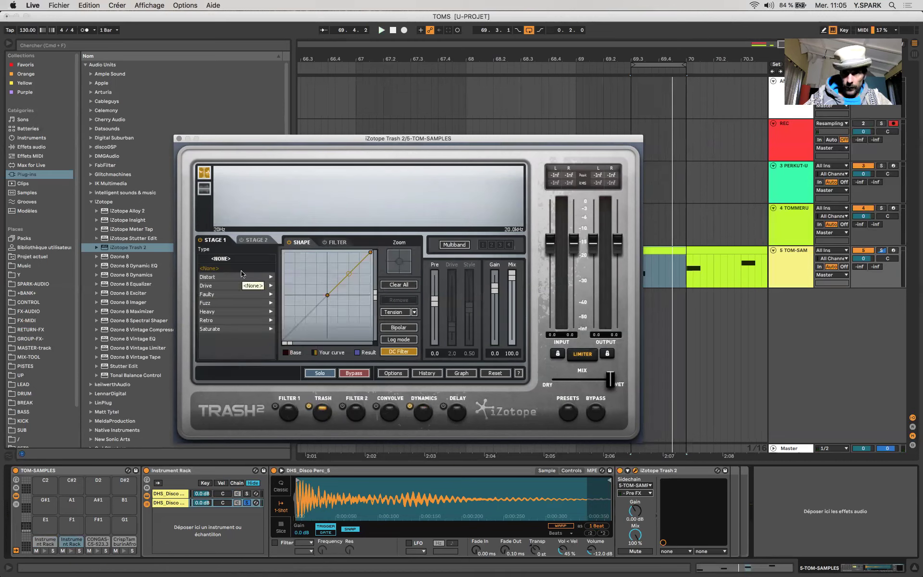
left_click(227, 328)
left_click(212, 269)
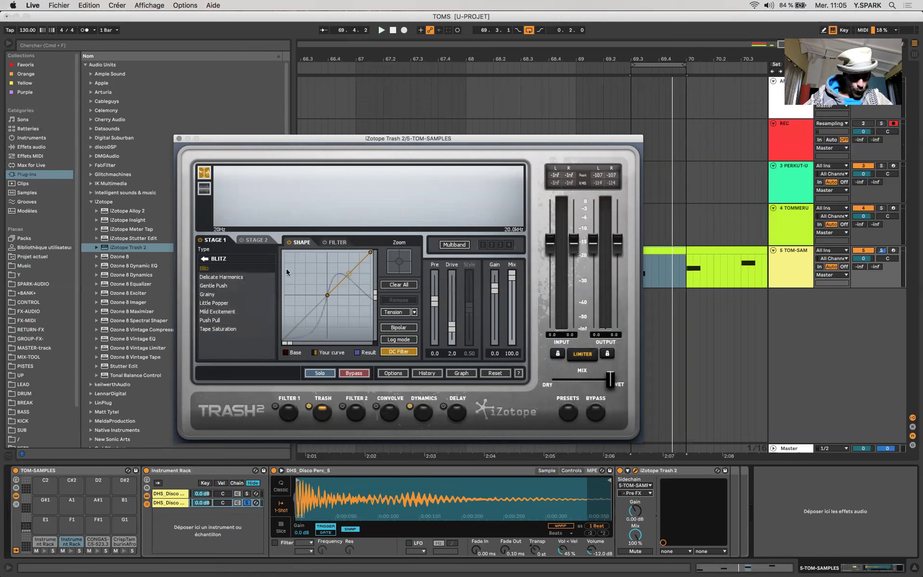
key("space")
left_click(349, 260)
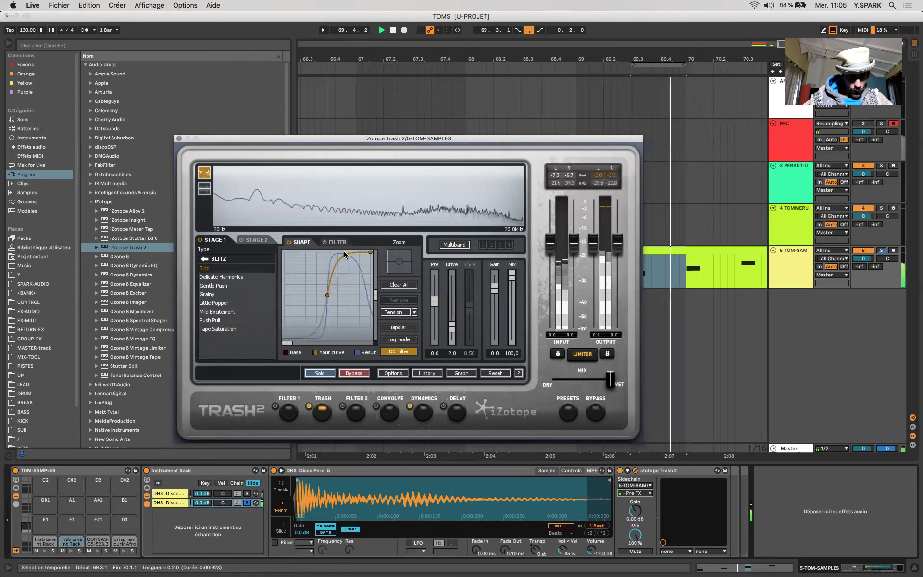
- Audition other Saturate types, settle on Tape Saturation with its curve bent downward, and set Pre to -6.9 and Drive to 7.5
left_click(220, 294)
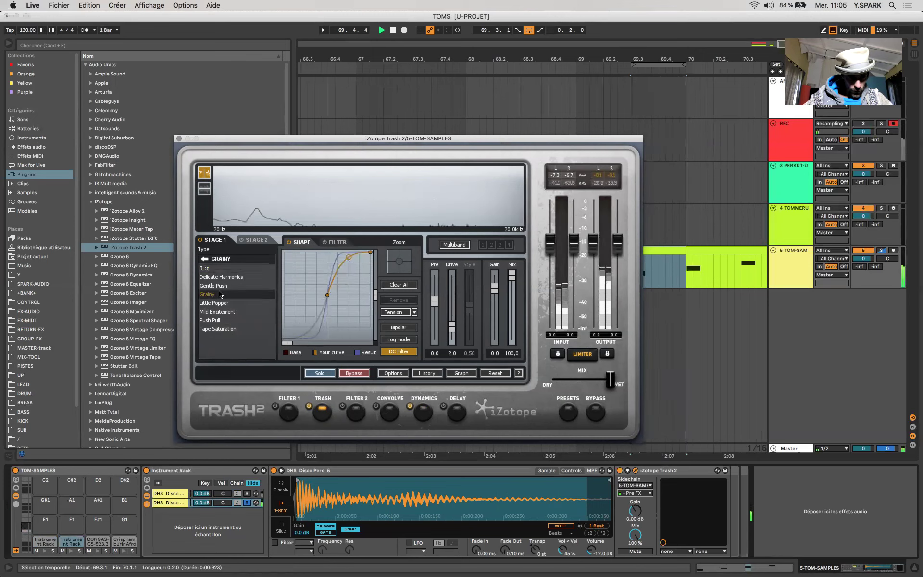
left_click(222, 312)
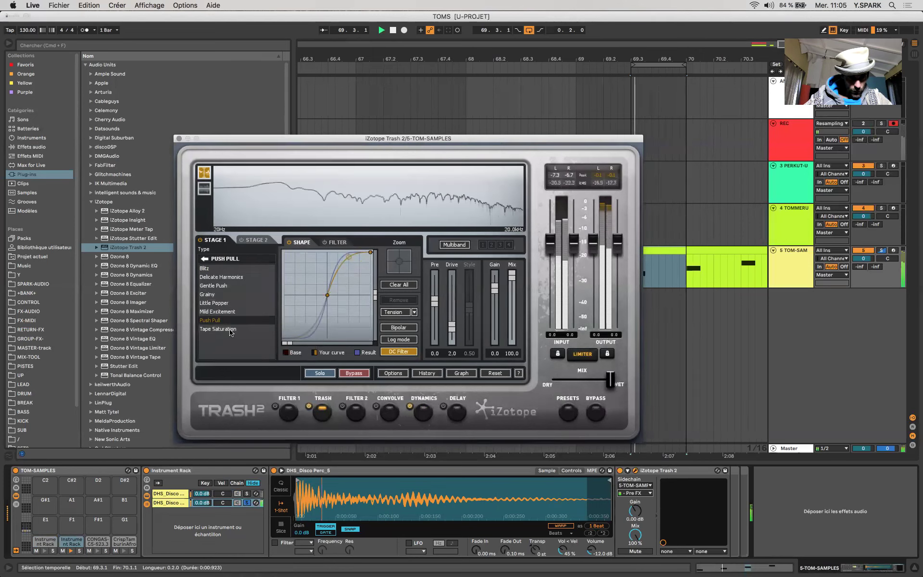
left_click(226, 329)
mouse_move(348, 263)
left_mouse_down()
mouse_move(350, 293)
mouse_move(341, 286)
mouse_move(349, 283)
left_mouse_up()
mouse_move(450, 320)
left_mouse_down()
mouse_move(448, 284)
mouse_move(435, 311)
left_mouse_up()
- Audition the Retro distortion types in playback and choose Hard Chip, bending its curve upward and setting Drive to 5.2
left_click(236, 259)
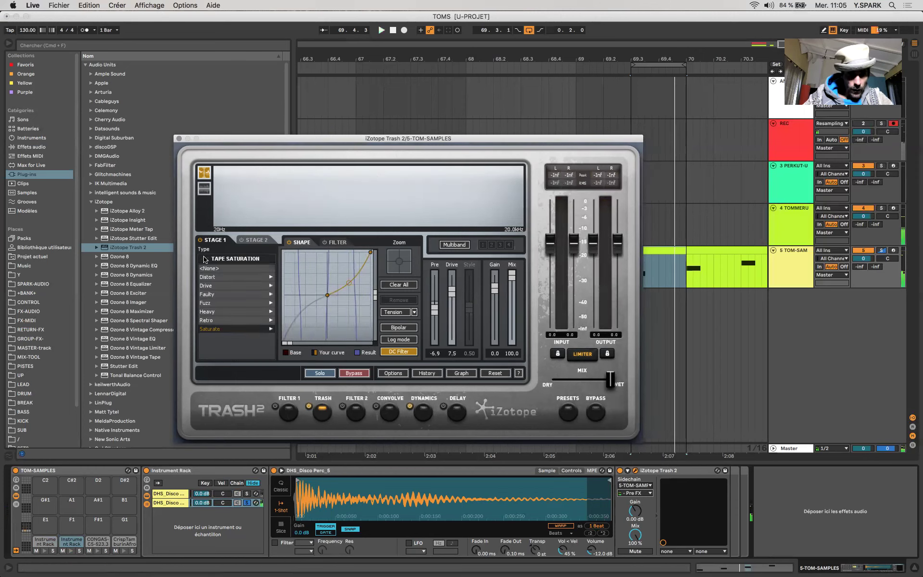
left_click(228, 319)
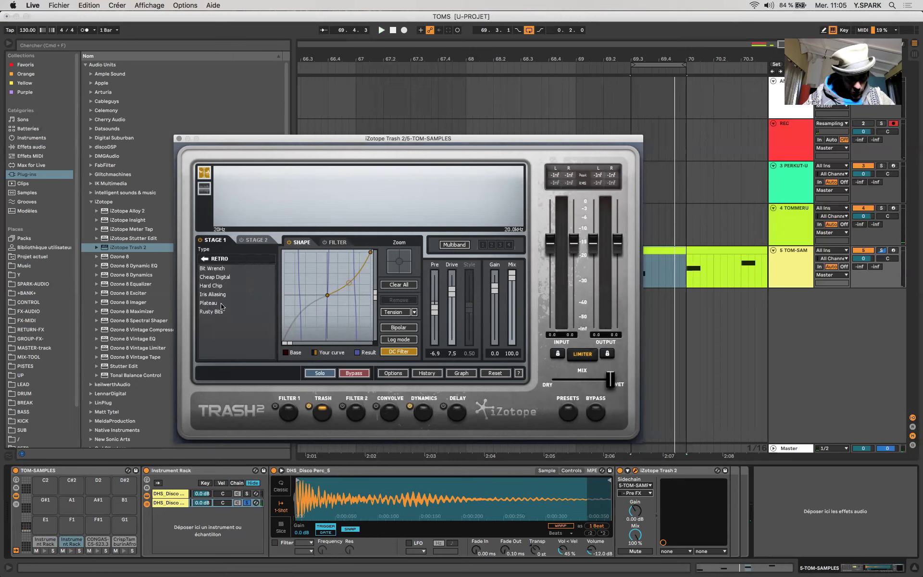
left_click(209, 303)
key("space")
left_click(222, 297)
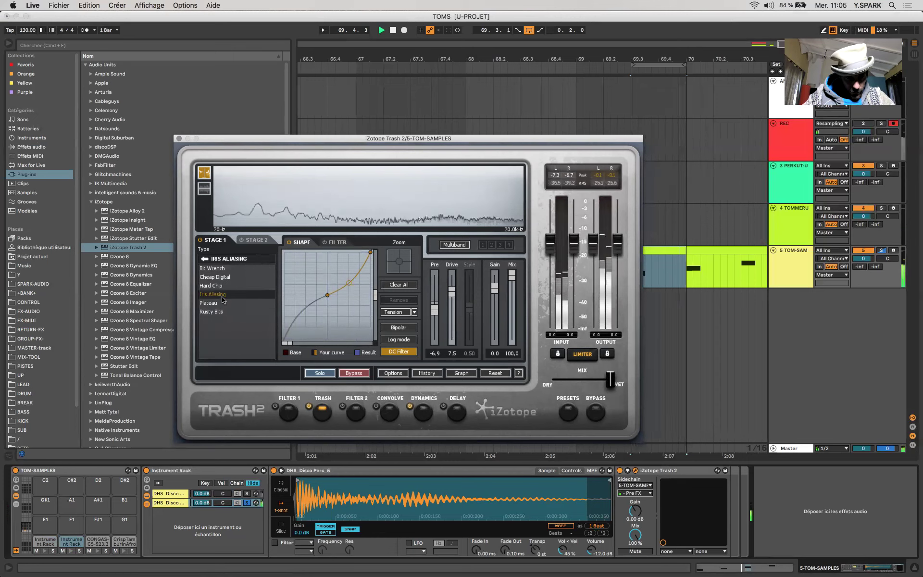
left_click(228, 279)
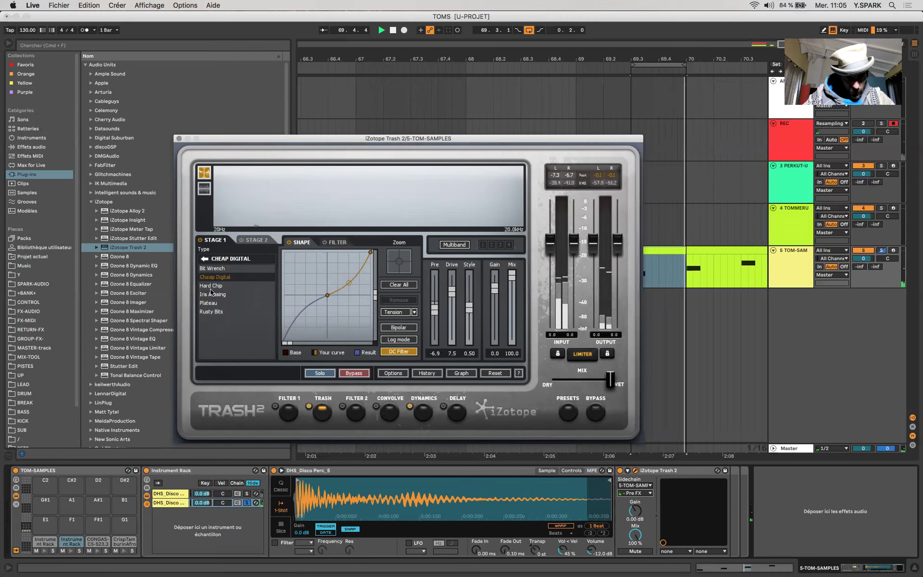
left_click(214, 285)
left_click_drag(349, 297, 349, 265)
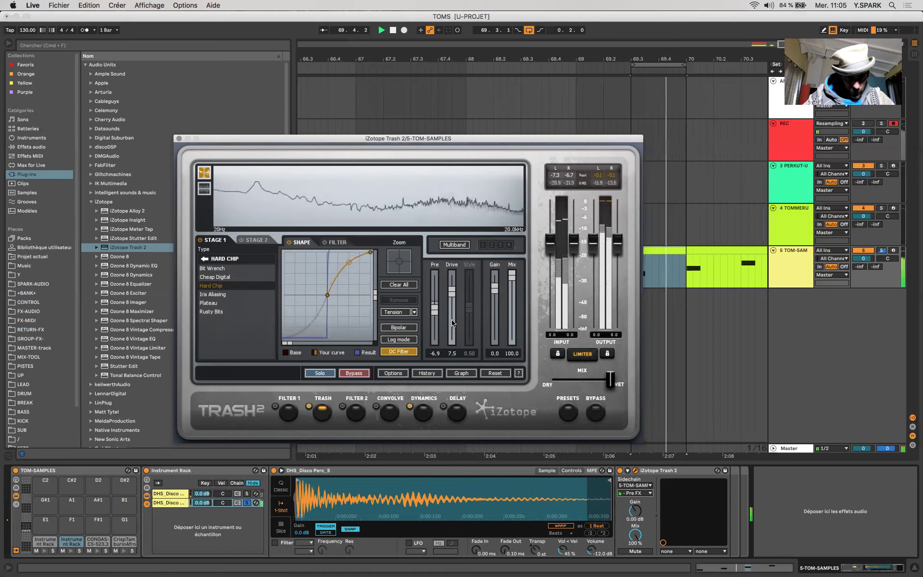
left_click_drag(456, 314, 456, 308)
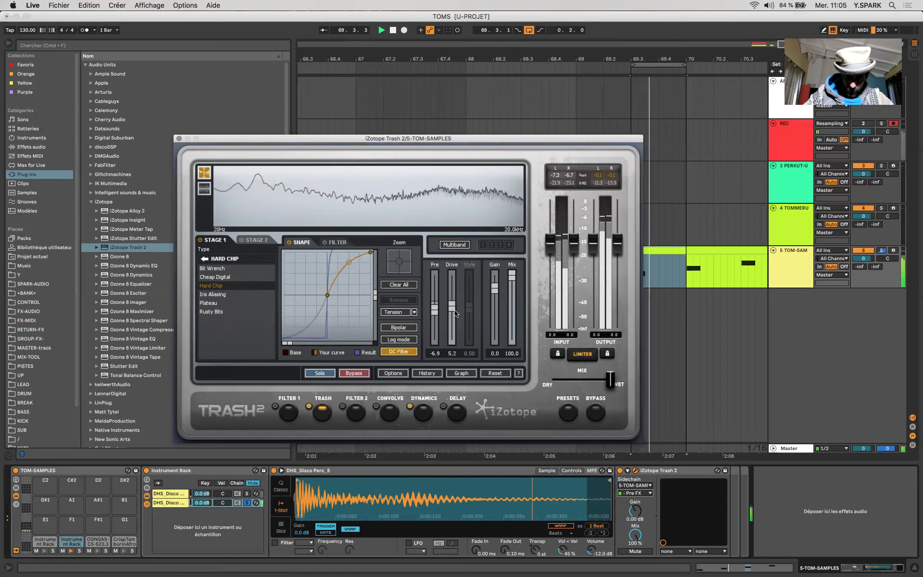
- Enable the Convolve module, audition the MechAnimal Snake impulse response and load Toad instead
left_click(377, 408)
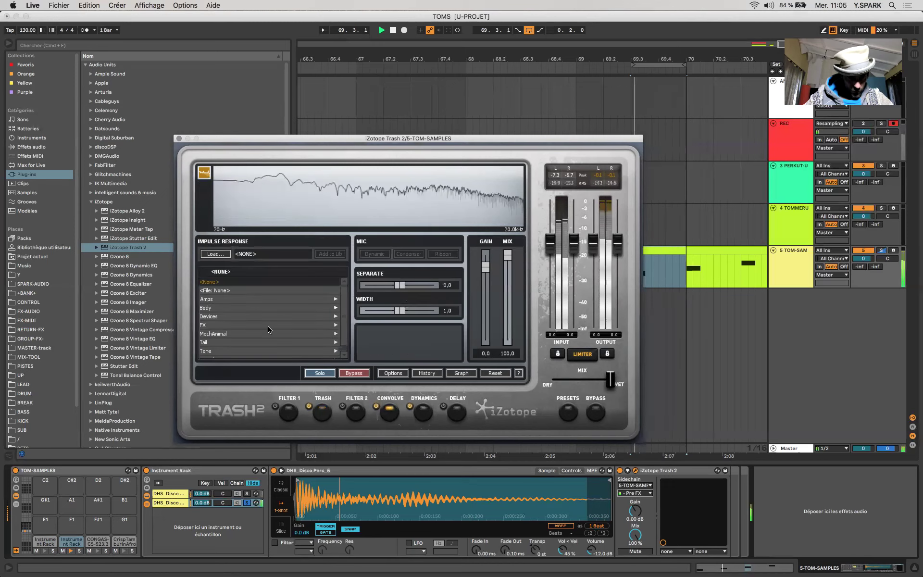
left_click(244, 334)
left_click(217, 334)
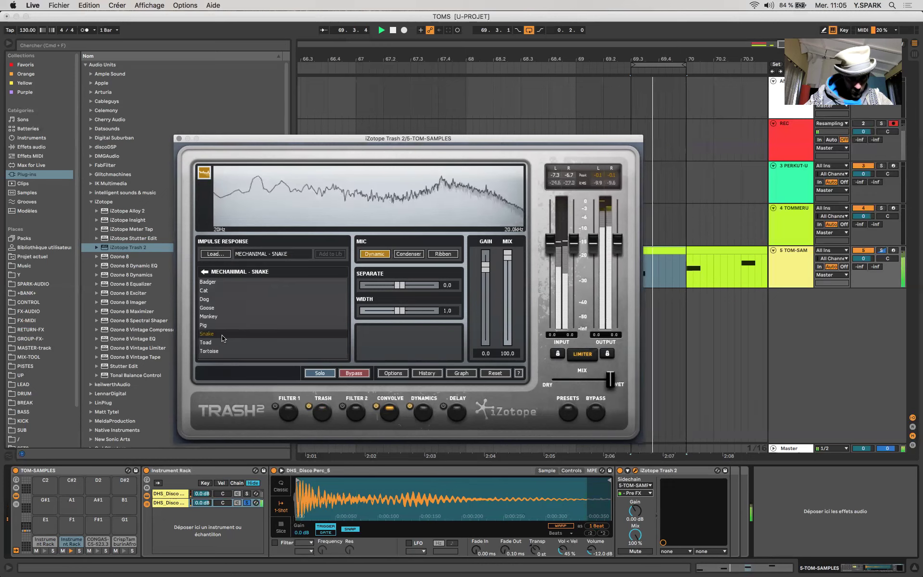
left_click(217, 342)
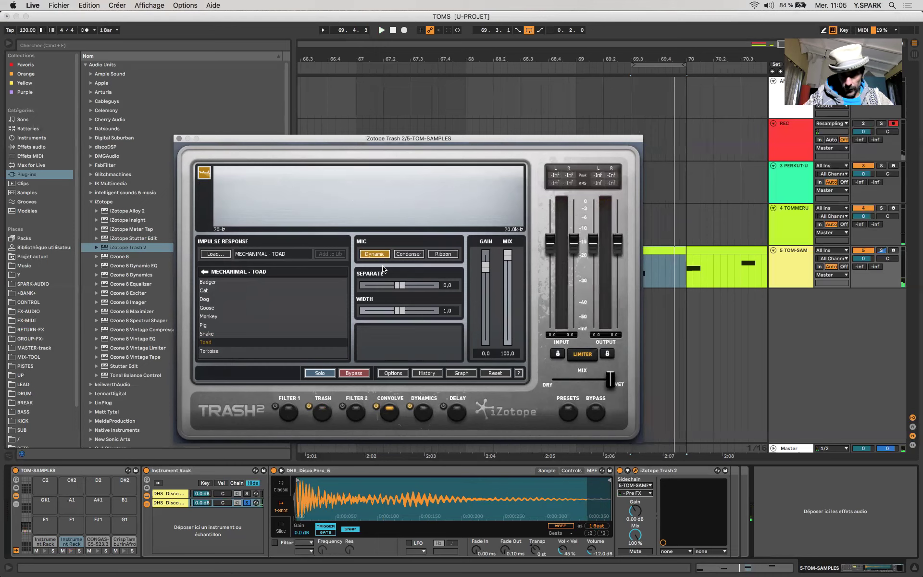
- During playback, set the Dynamics compressor's release to 280 ms, attack to 5.9 ms and threshold to about -41.2 dB
left_click(424, 412)
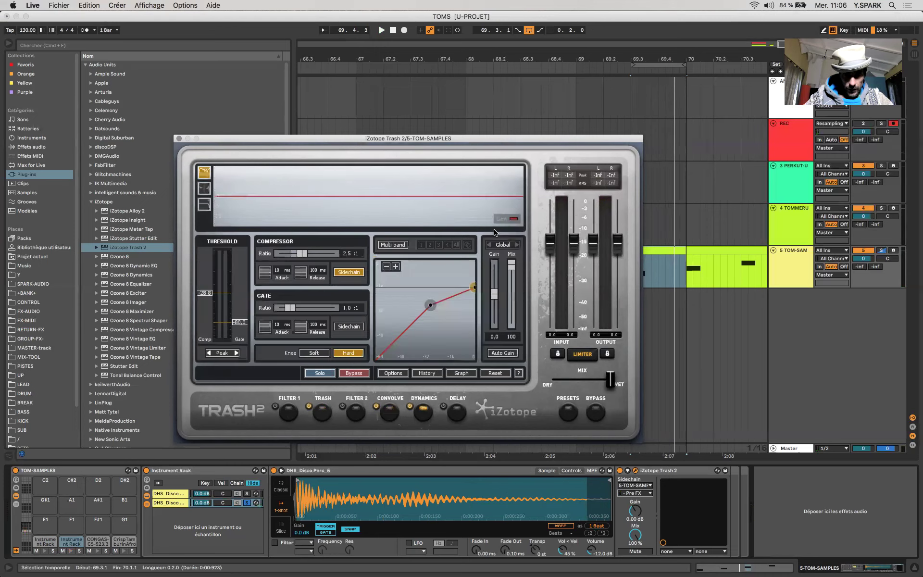
key("space")
mouse_move(431, 304)
left_mouse_down()
mouse_move(417, 353)
mouse_move(414, 337)
mouse_move(435, 299)
mouse_move(422, 314)
left_mouse_up()
left_click_drag(305, 280, 296, 202)
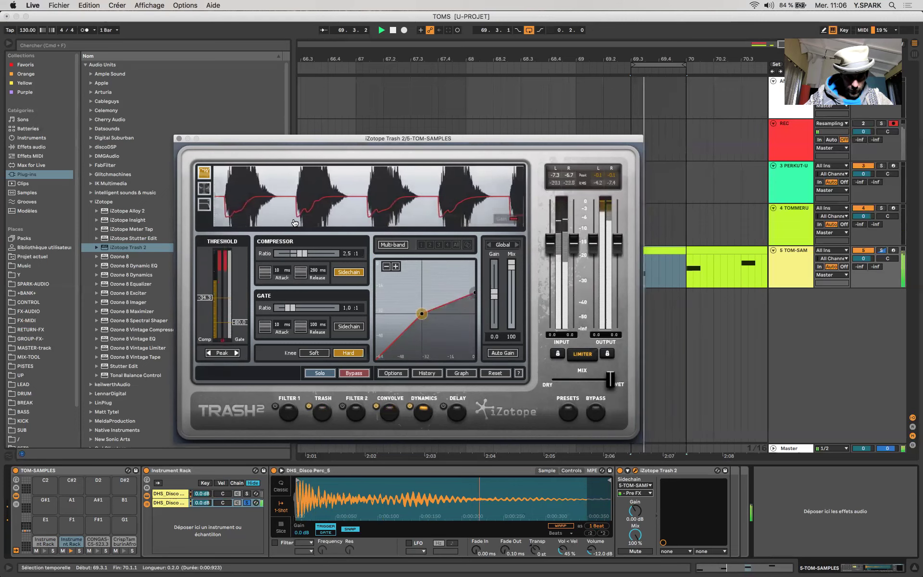
left_click_drag(262, 277, 264, 301)
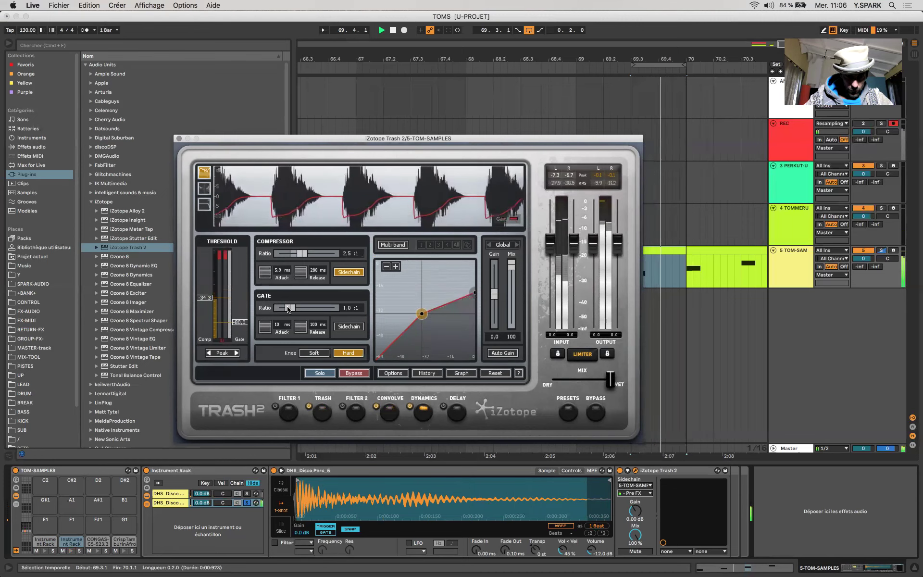
mouse_move(201, 297)
left_mouse_down()
mouse_move(201, 285)
mouse_move(207, 315)
mouse_move(206, 302)
left_mouse_up()
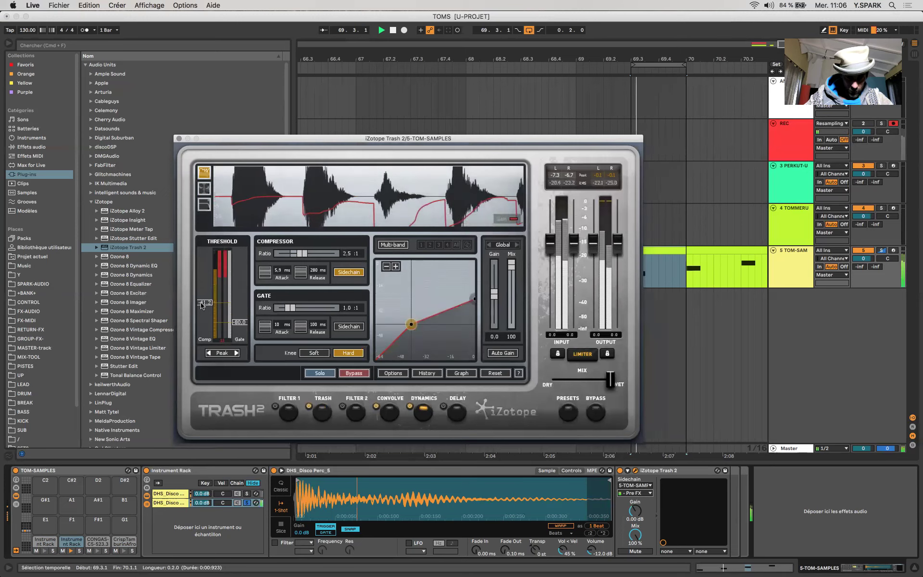
- Unsolo the second DHS Disco Perc chain, set Trash 2's Dynamics compressor threshold to about -37.4 dB and check it in playback
left_click(247, 503)
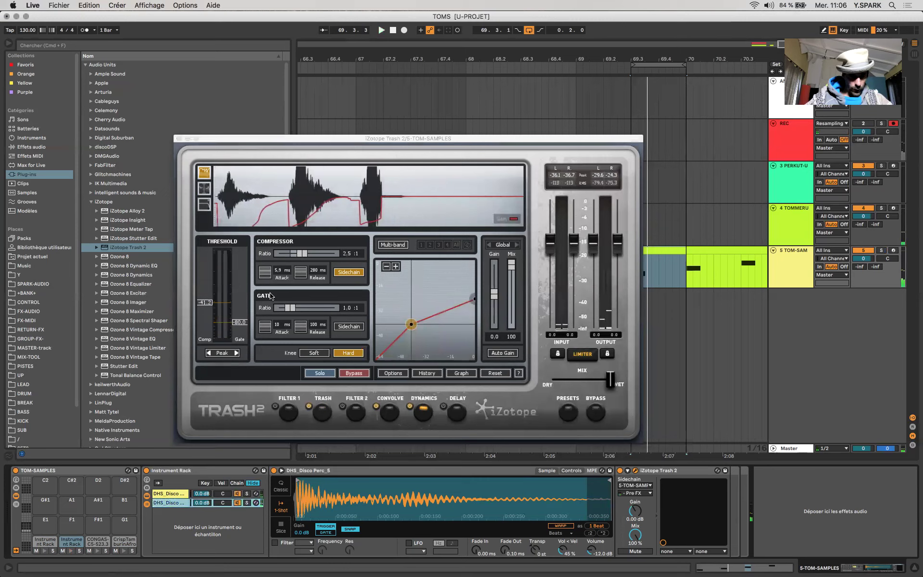
mouse_move(414, 322)
left_mouse_down()
mouse_move(390, 344)
mouse_move(396, 355)
mouse_move(403, 292)
mouse_move(402, 309)
left_mouse_up()
key("space")
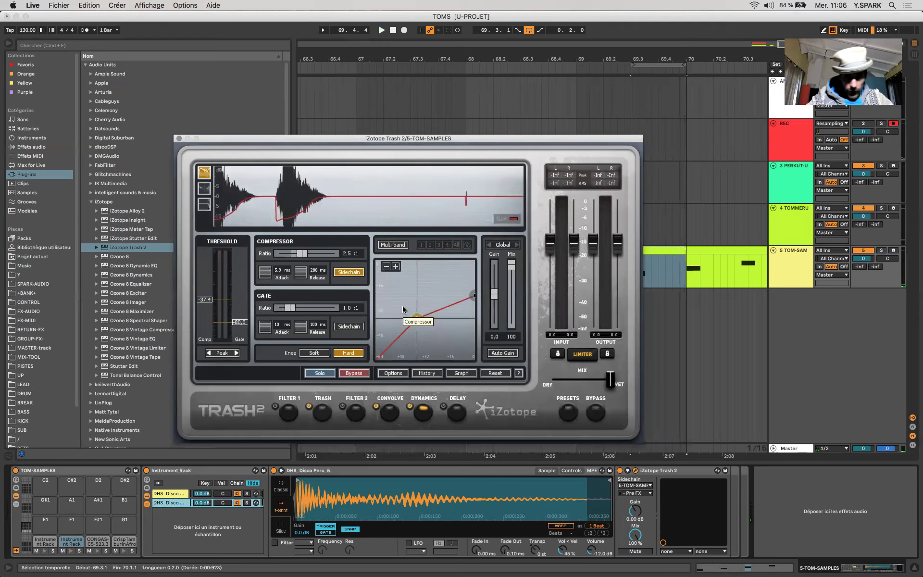
- Audition the first three pads of the TOM-SAMPLES rack, leaving the CONGAS-C5-523.3Hz pad selected, and close the Trash 2 window
left_click(45, 551)
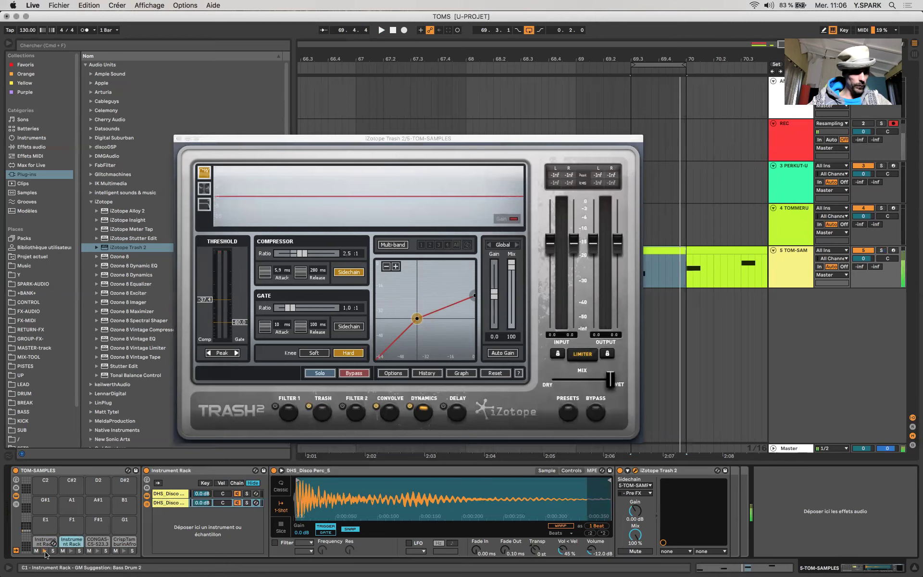
left_click(70, 552)
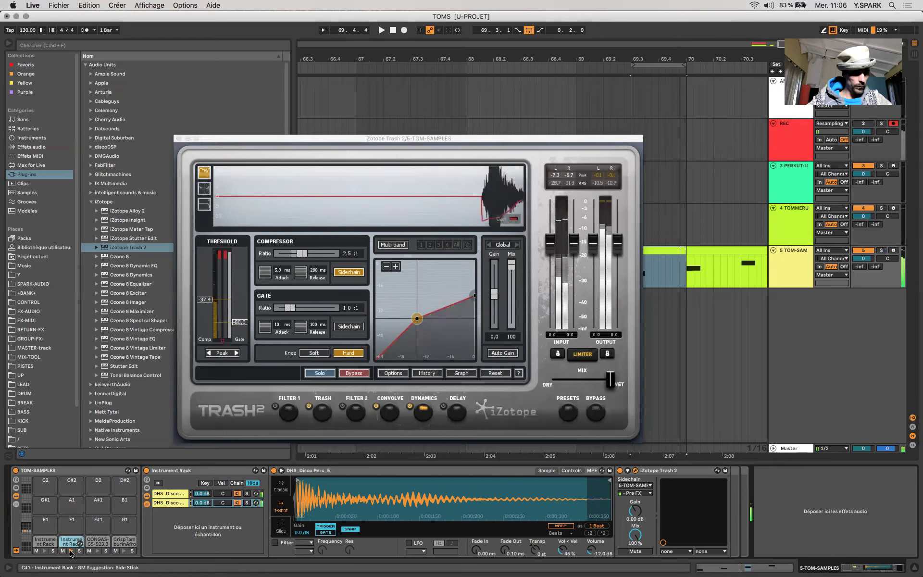
left_click(98, 541)
left_click(98, 551)
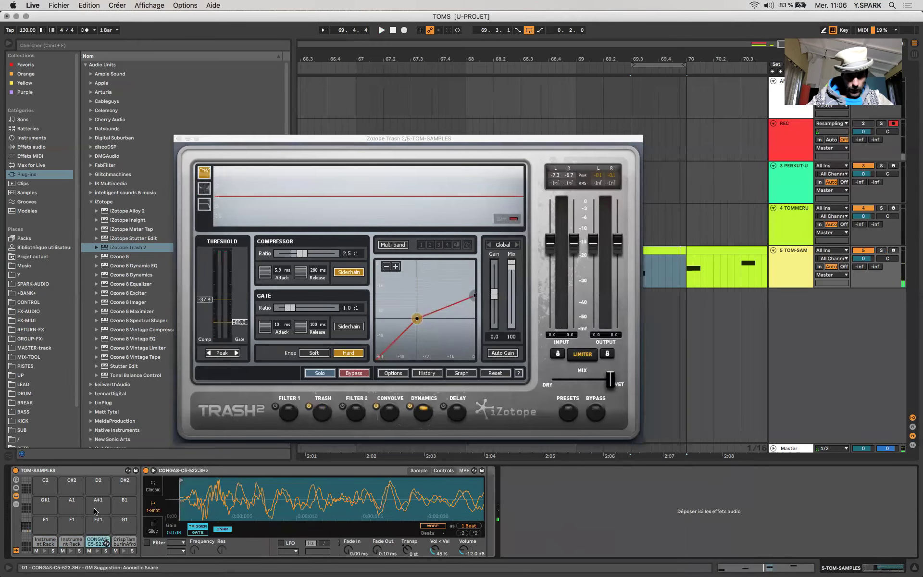
left_click(178, 139)
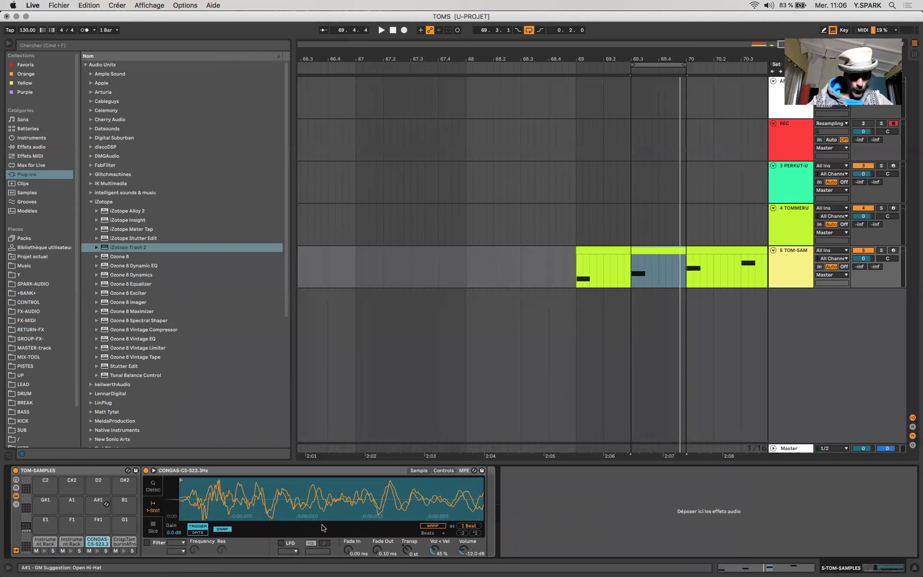
- Add a Glue Compressor after the CONGAS-C5-523.3Hz sampler and group both devices into an Instrument Rack
left_click(32, 148)
left_click_drag(111, 114, 415, 357)
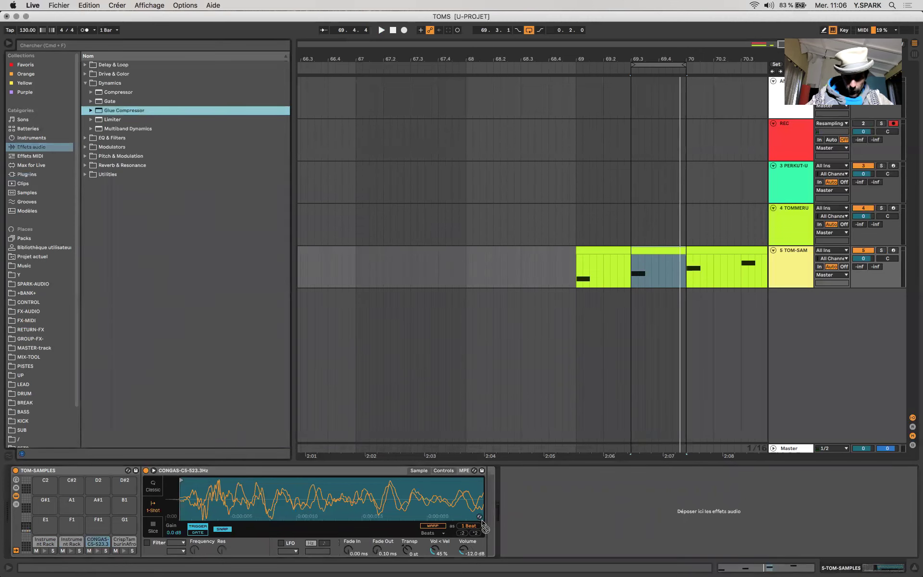
left_click_drag(487, 516, 485, 519)
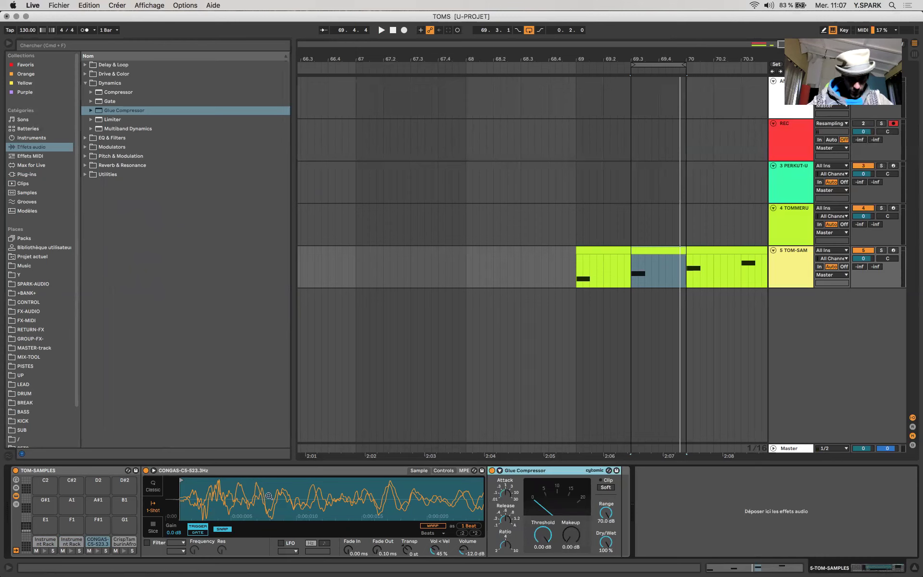
left_click(93, 545)
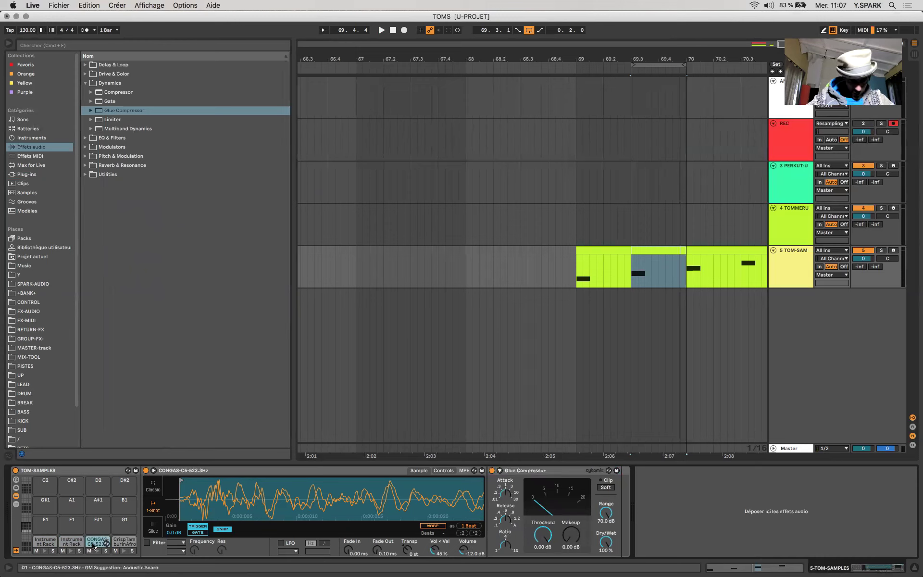
left_click(247, 473)
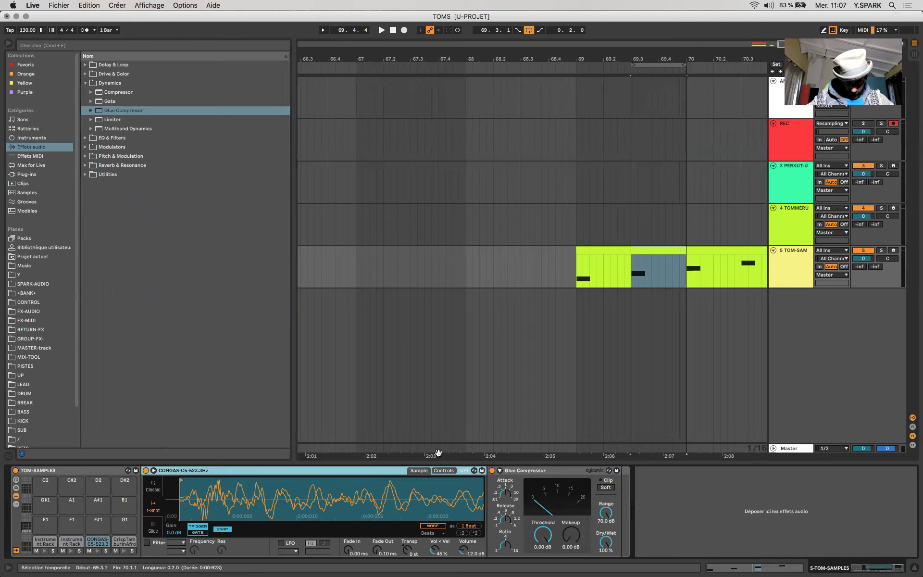
left_click(523, 472, "shift")
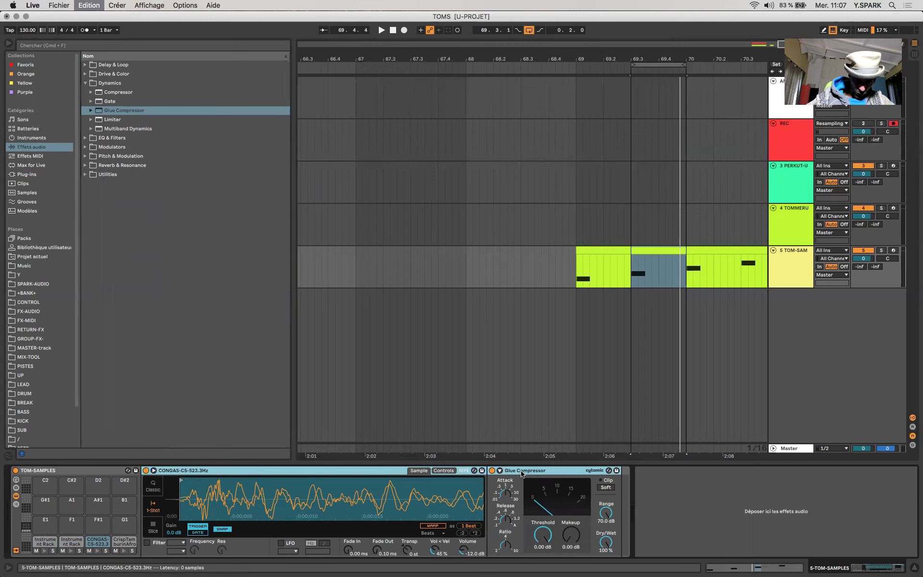
key("super+g")
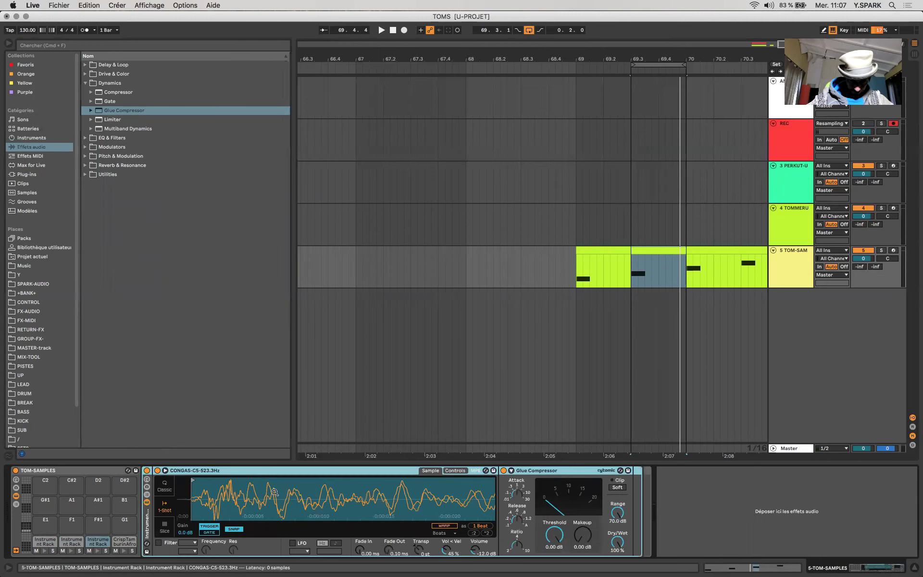
- Show the new rack's chain list, duplicate the conga chain and remove the Glue Compressor from the duplicate
left_click(147, 495)
left_click(174, 496)
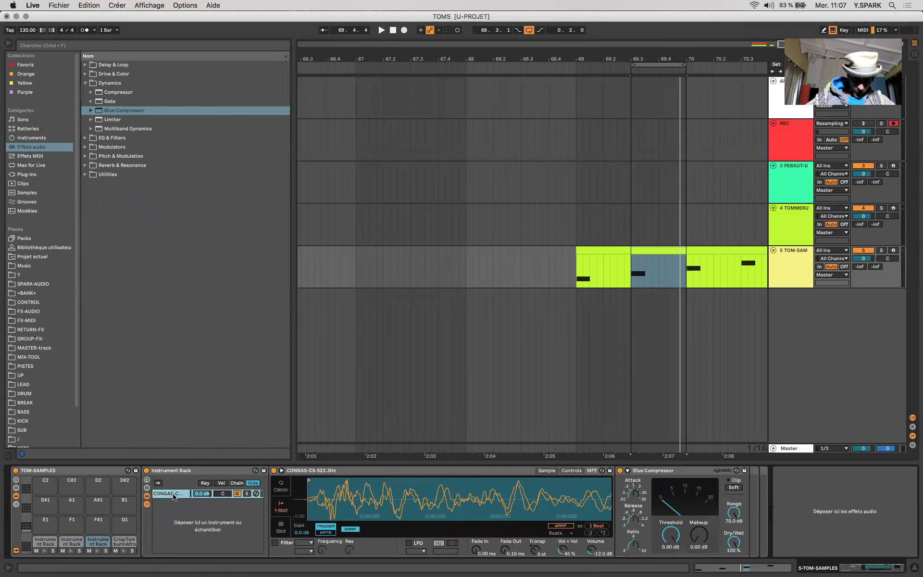
key("super+d")
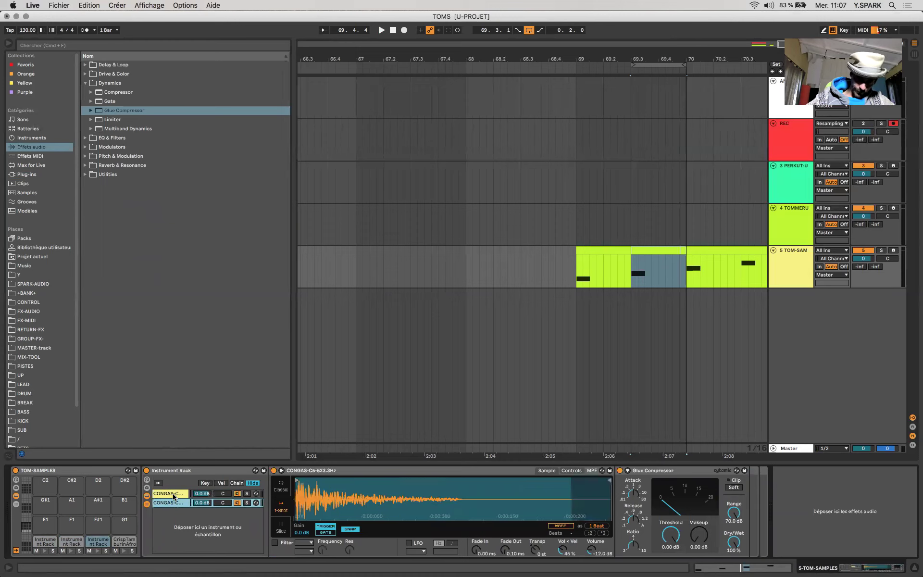
left_click(654, 475)
key("Delete")
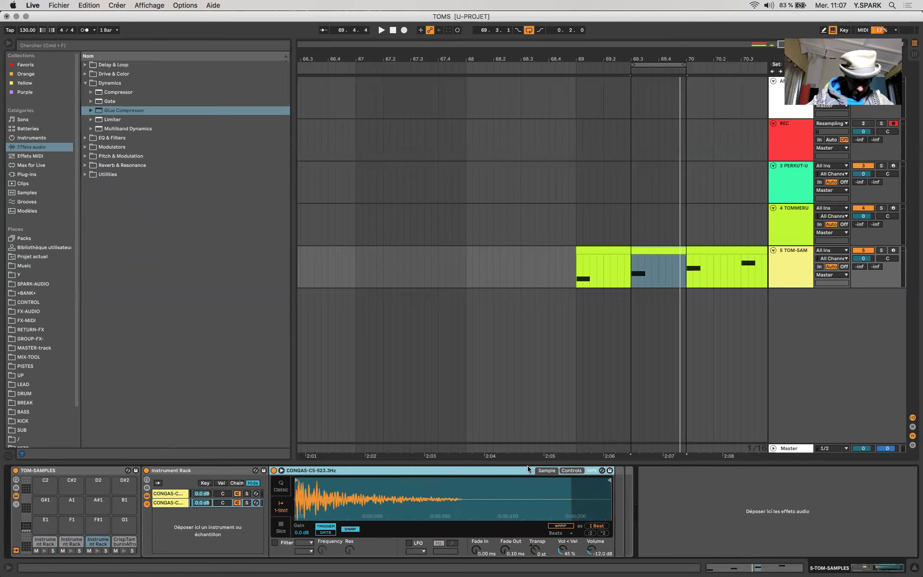
key("super+z")
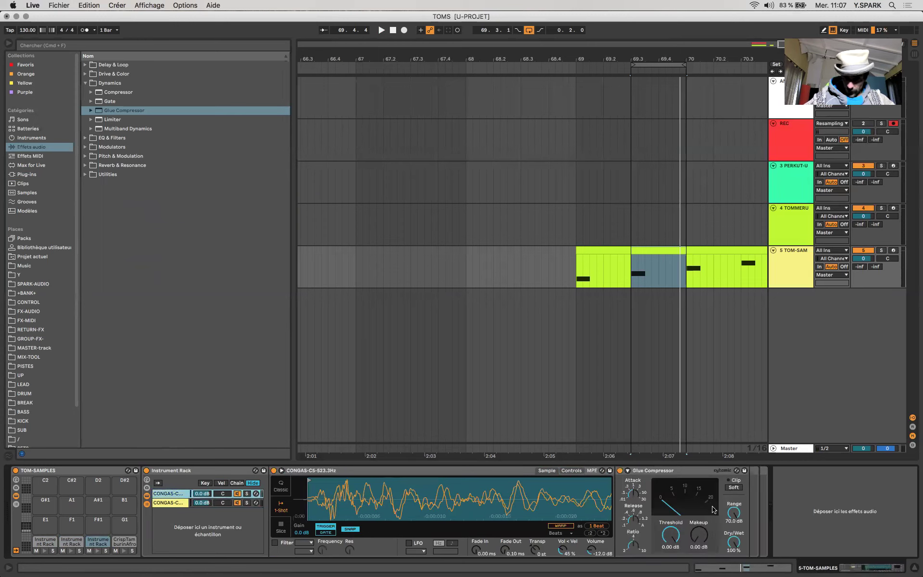
- Move the arrangement loop to start at 70.1.1 and play it with Soft clipping enabled on the first conga chain's Glue Compressor
scroll(682, 279, "right", 5)
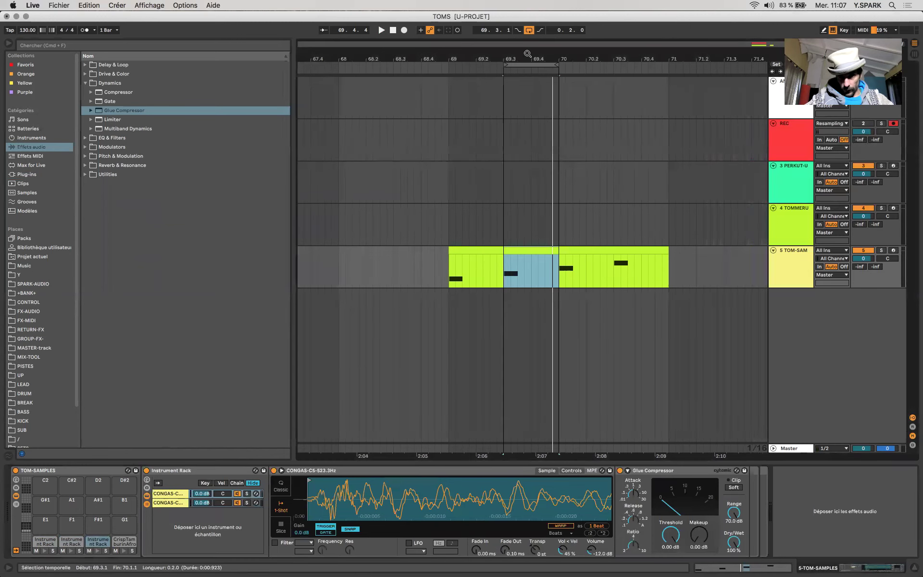
left_click_drag(529, 63, 584, 74)
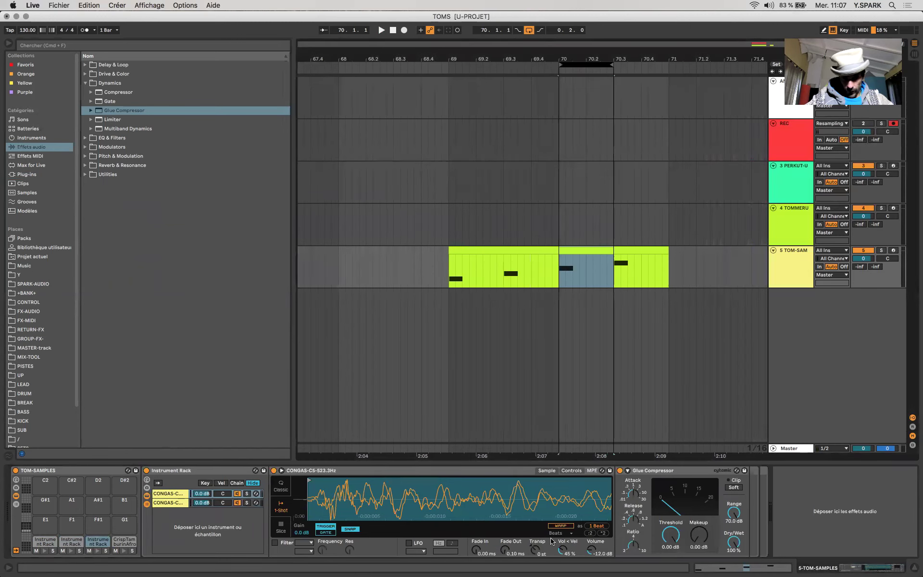
left_click(706, 536)
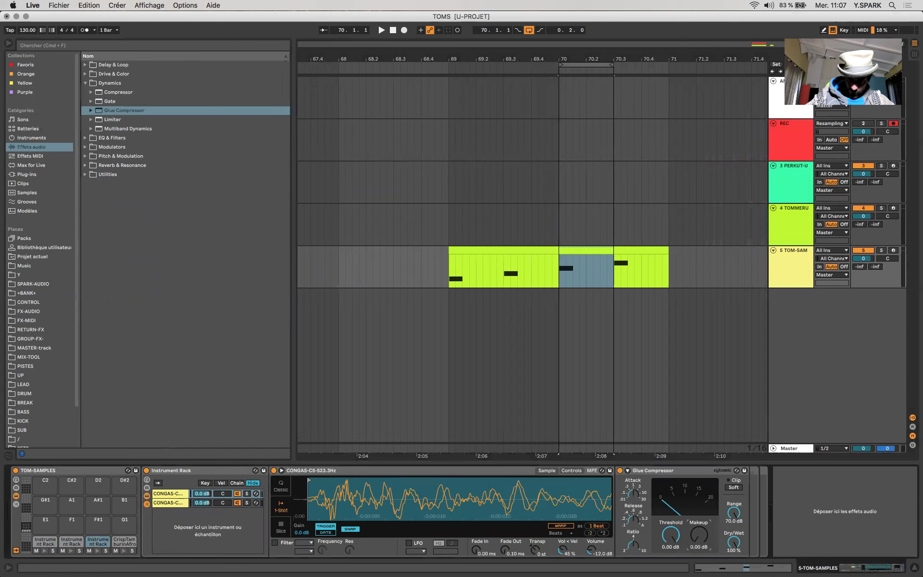
left_click(734, 488)
key("space")
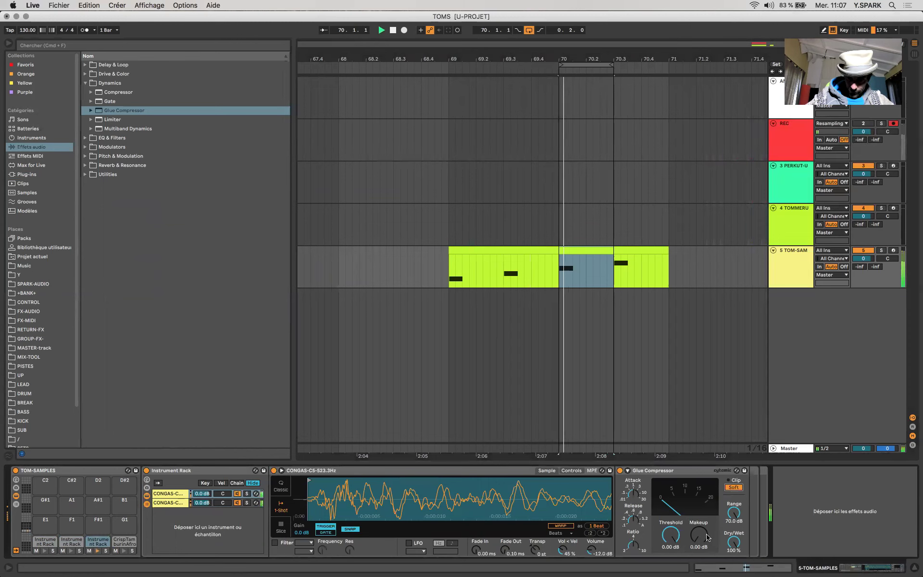
- Mute the second conga chain and set the first chain's Glue Compressor Makeup to 8.10 dB during playback
left_click(238, 503)
left_click(169, 494)
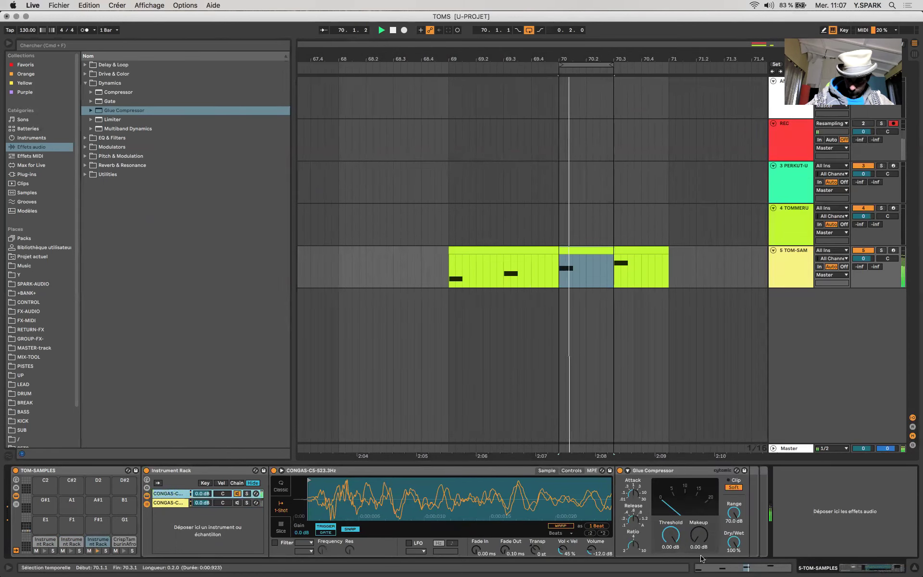
left_click_drag(701, 538, 700, 511)
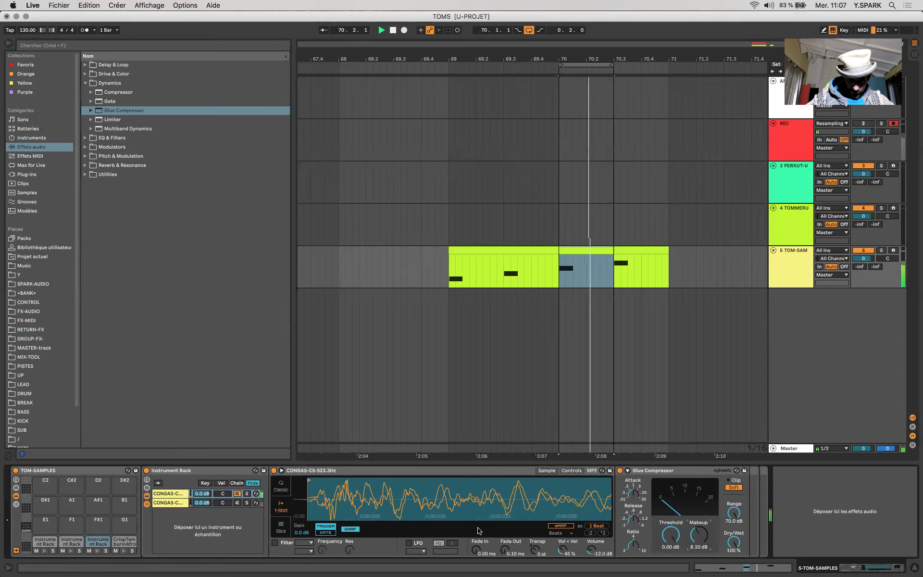
- Mute the first conga chain, reactivate the second and add the iZotope Trash 2 Audio Unit after its sampler
left_click(237, 494)
left_click(168, 503)
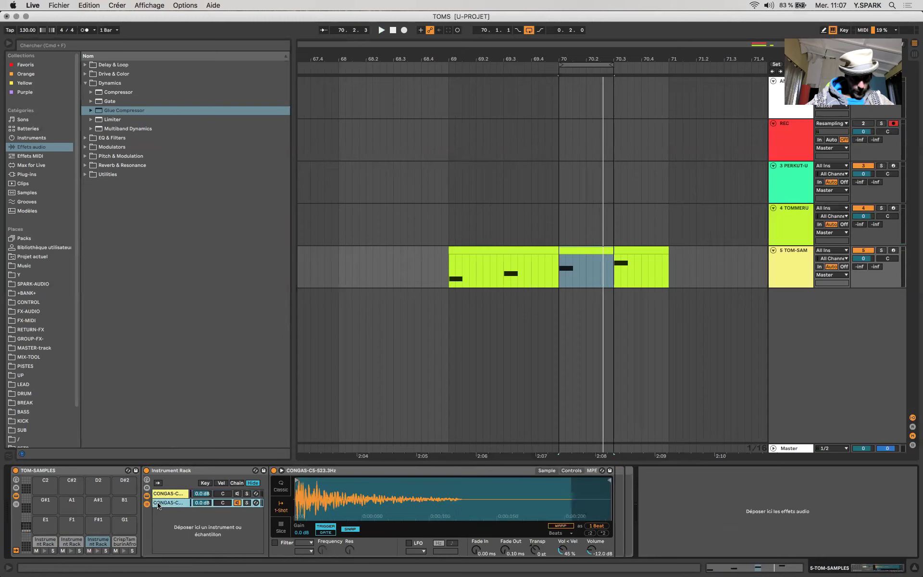
left_click(38, 174)
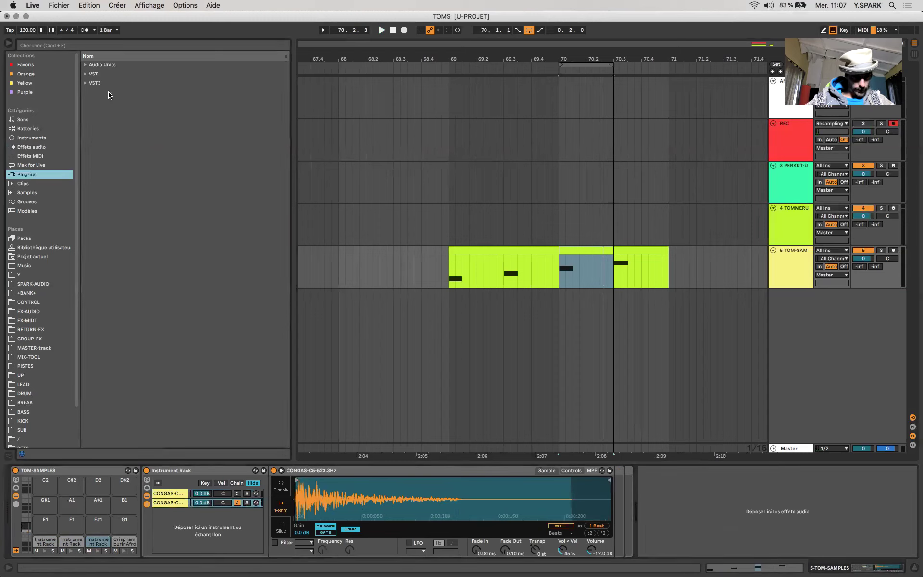
left_click(85, 65)
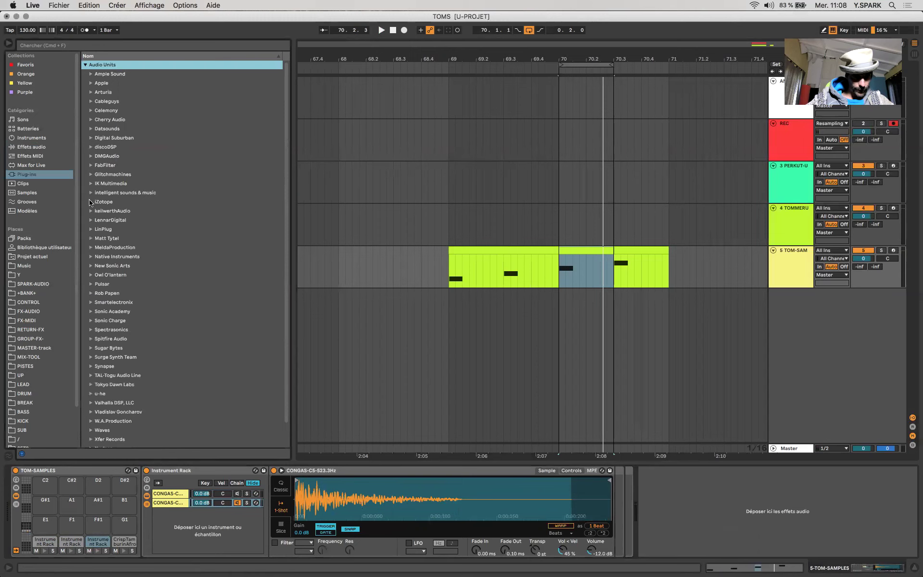
left_click(90, 202)
left_click_drag(129, 247, 292, 259)
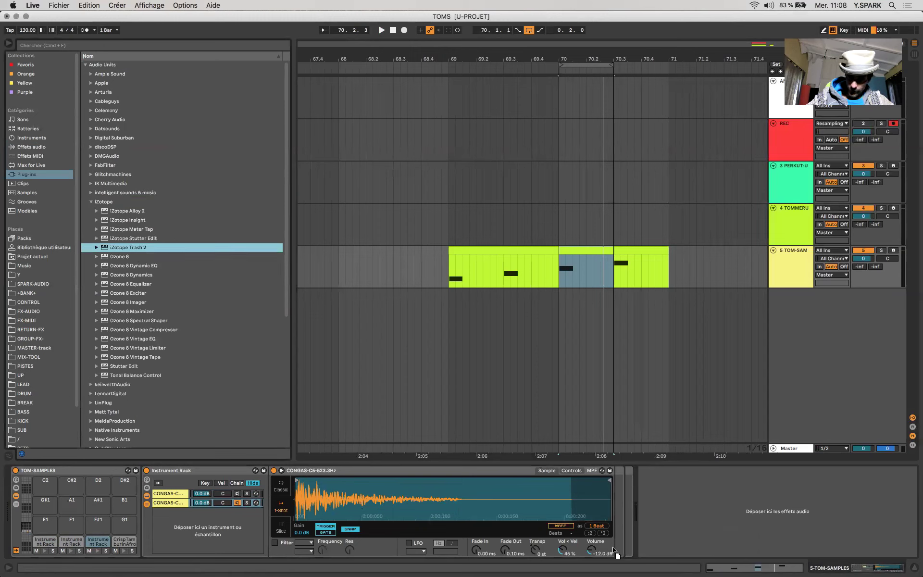
left_click_drag(616, 553, 611, 543)
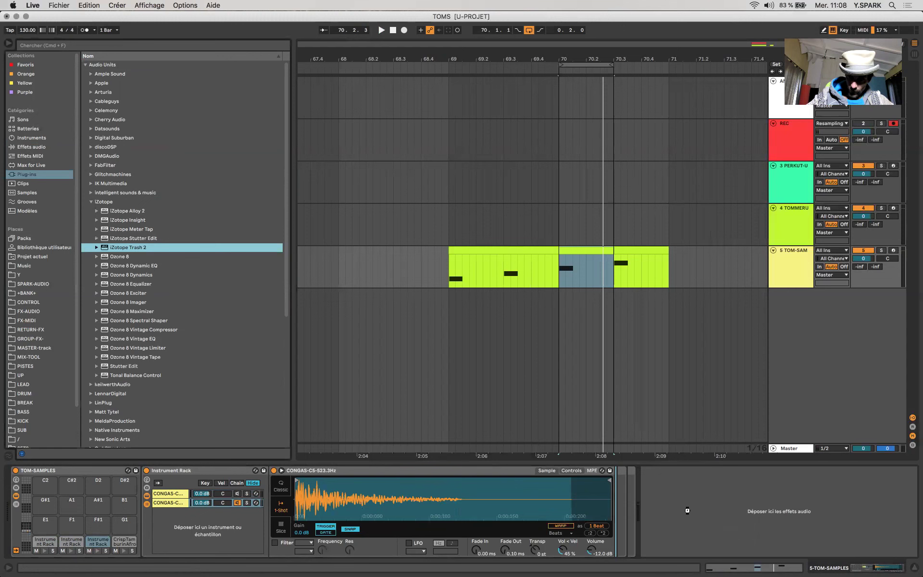
left_click_drag(646, 495, 647, 497)
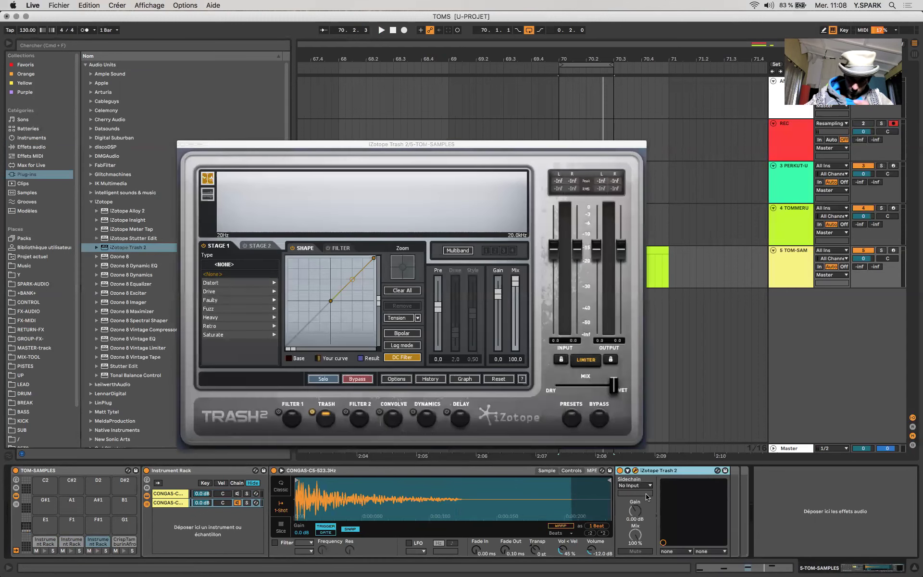
- Add SC to the second conga chain's name and set Trash 2's sidechain to 5-TOM-SAMPLES, tapping CONGAS-C5-523.3Hz SC Pre FX
left_click(162, 504)
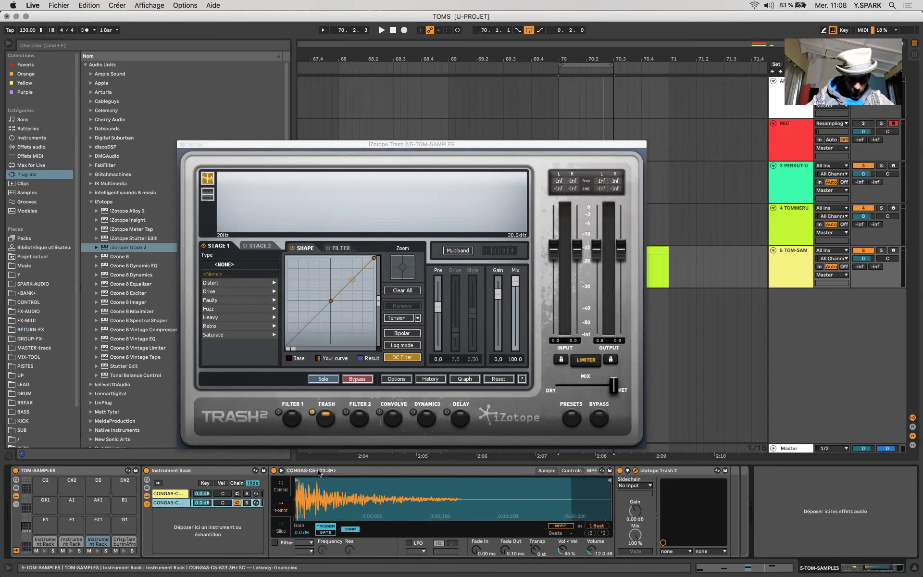
left_click(635, 485)
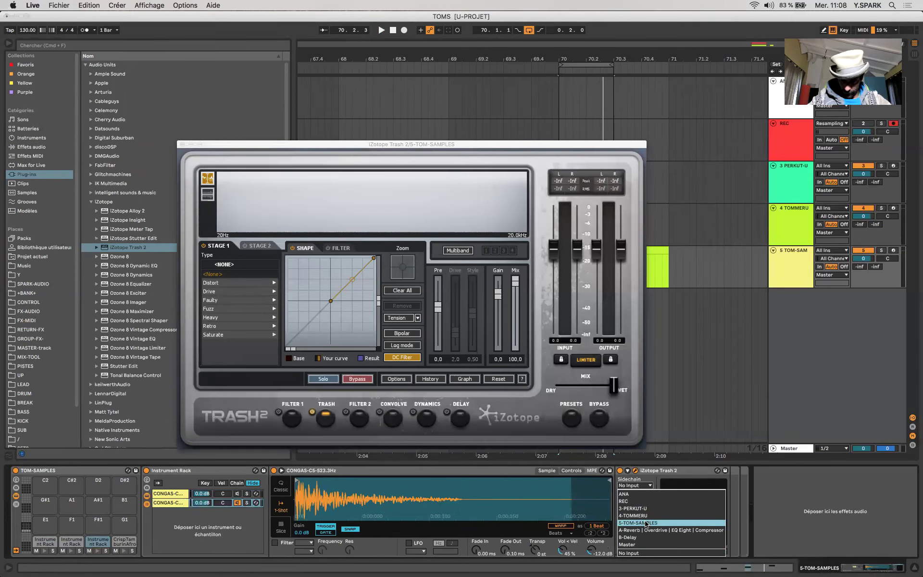
left_click(646, 523)
left_click(637, 493)
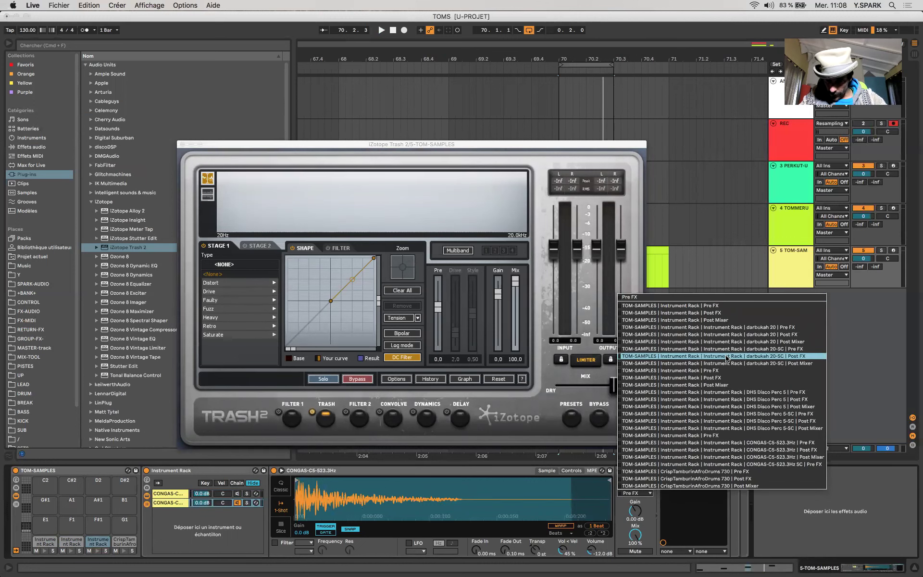
left_click(754, 464)
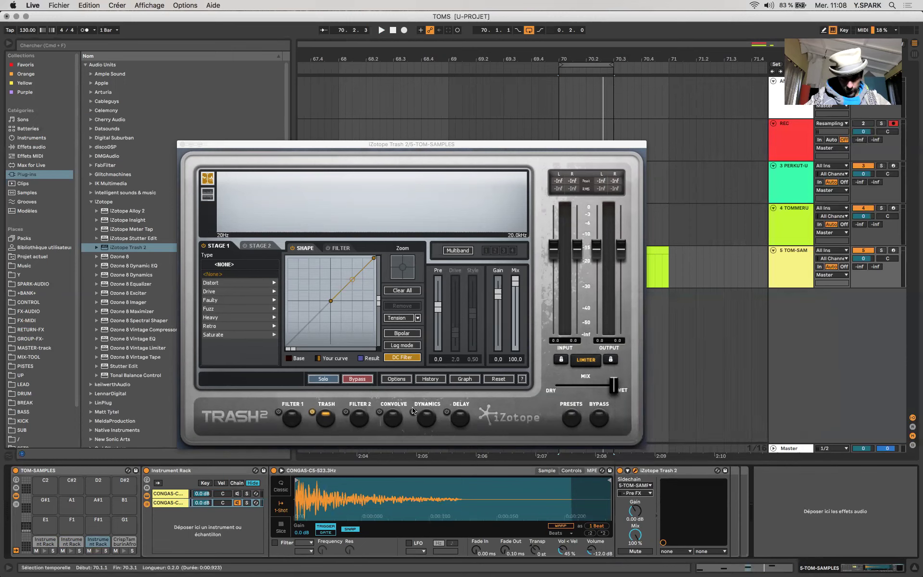
- Enable Trash 2's Dynamics with compressor sidechain on, threshold about -39 dB and ratio 1.2:1, and play the loop
left_click(427, 419)
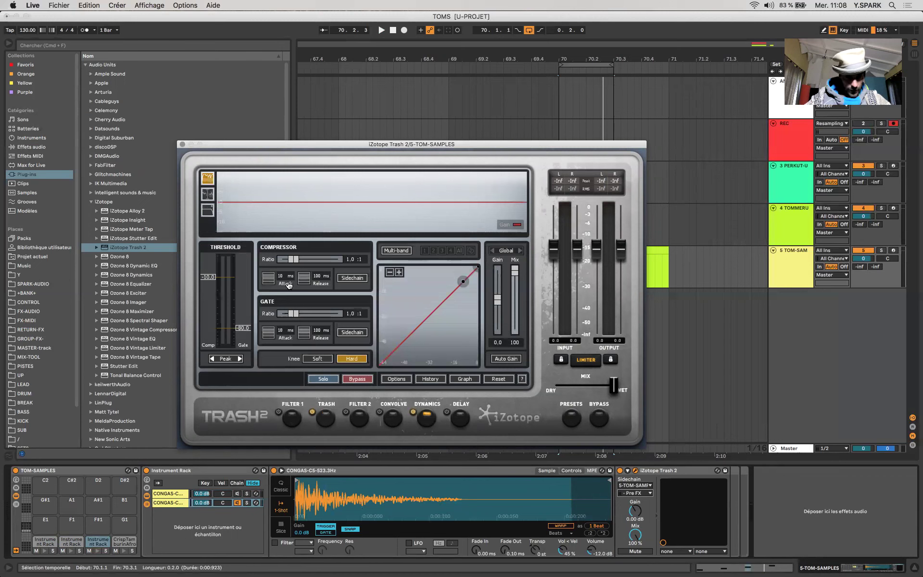
left_click(360, 279)
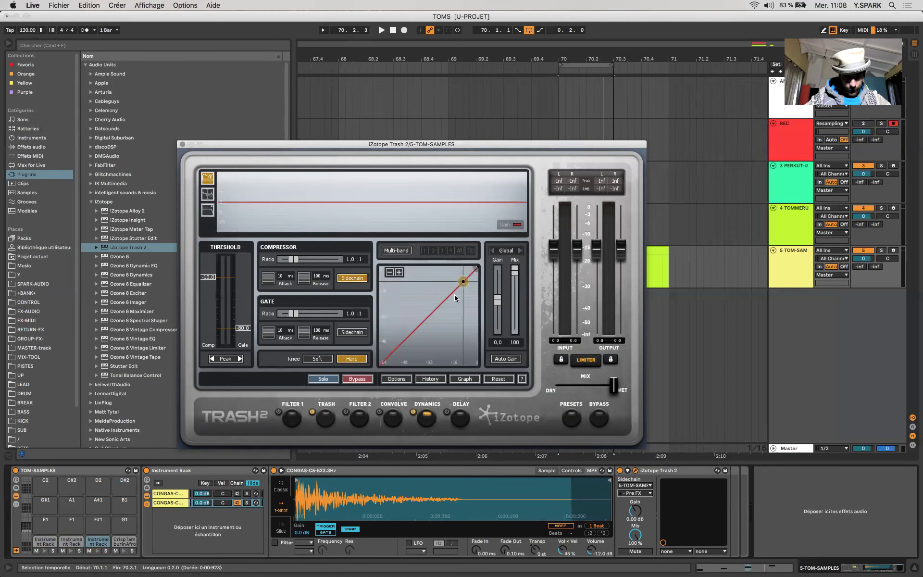
left_click_drag(214, 289, 214, 318)
mouse_move(477, 279)
left_mouse_down()
mouse_move(477, 300)
mouse_move(474, 276)
left_mouse_up()
key("space")
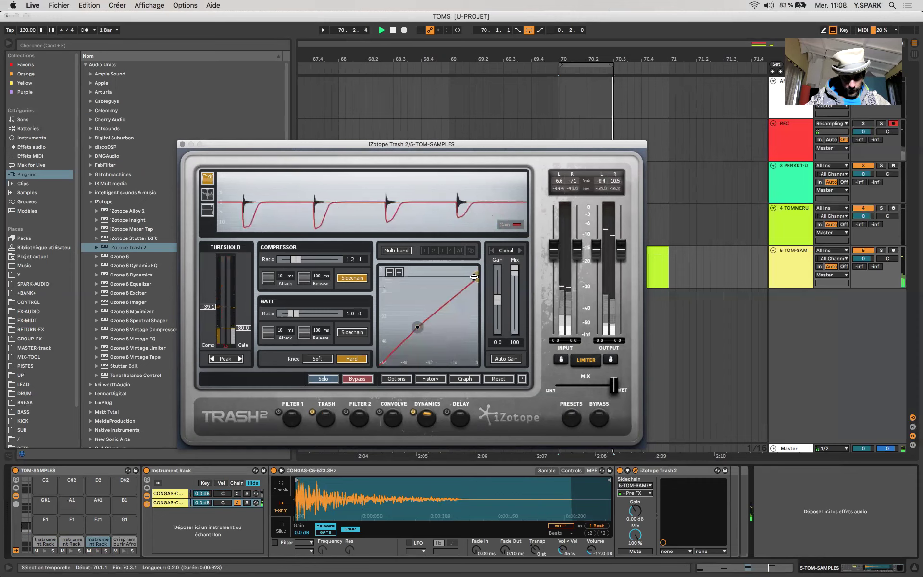
- Set Trash 2's compressor ratio to 2.7:1 with 50 ms release and load the Vowels - Reverse Epsilon impulse in Convolve
left_click_drag(298, 259, 310, 319)
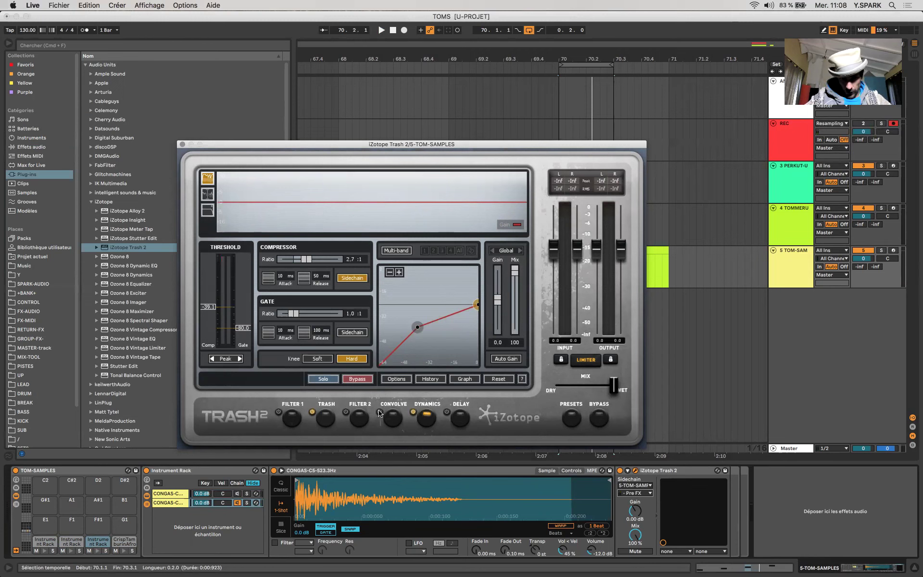
left_click(394, 419)
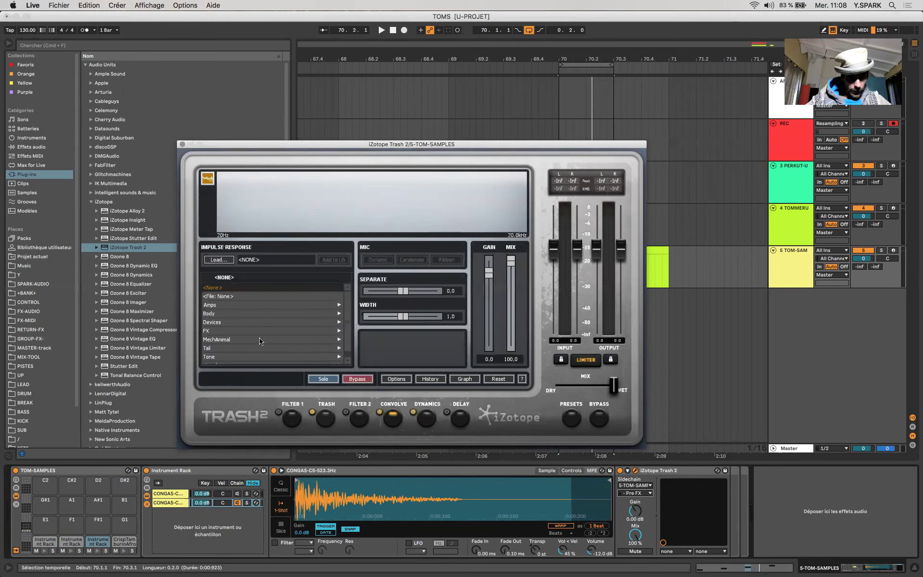
scroll(259, 341, "down", 1)
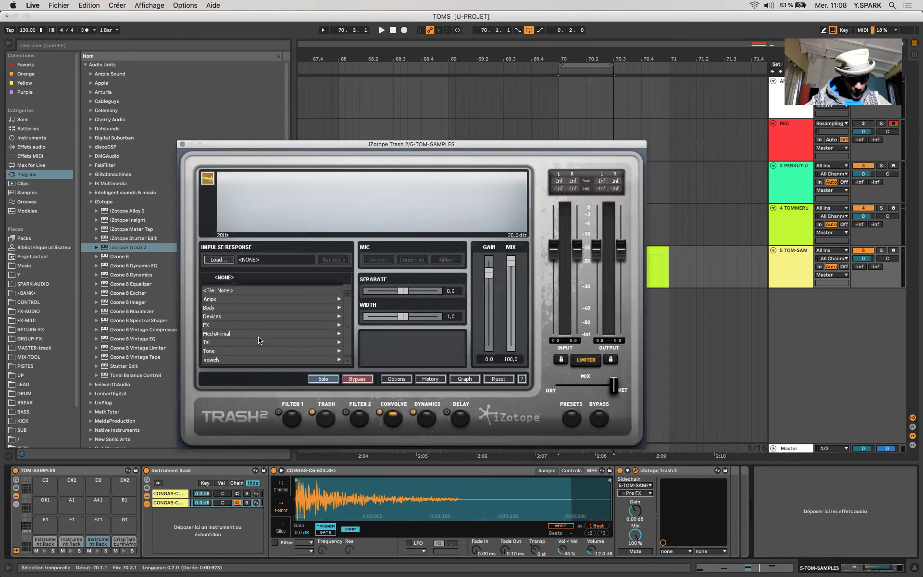
left_click(229, 360)
left_click(221, 305)
key("space")
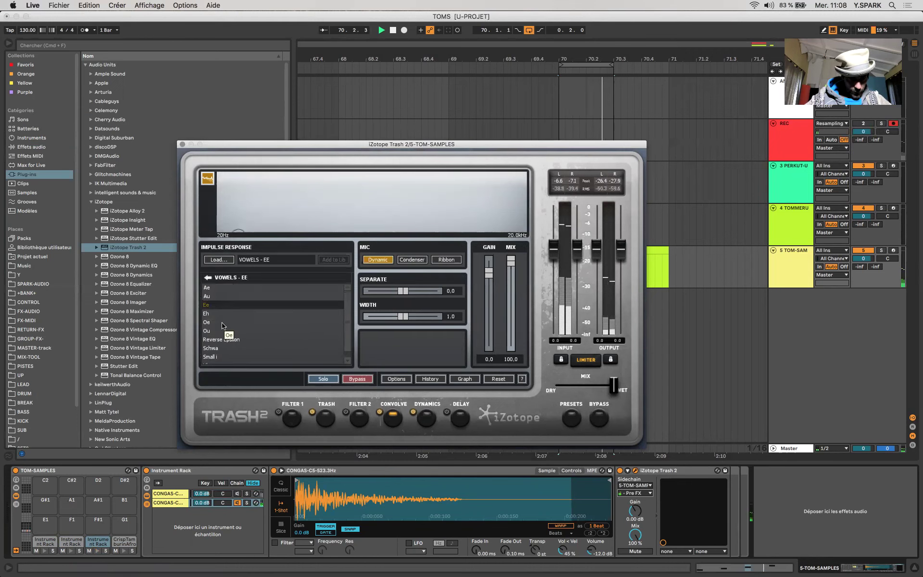
left_click(222, 323)
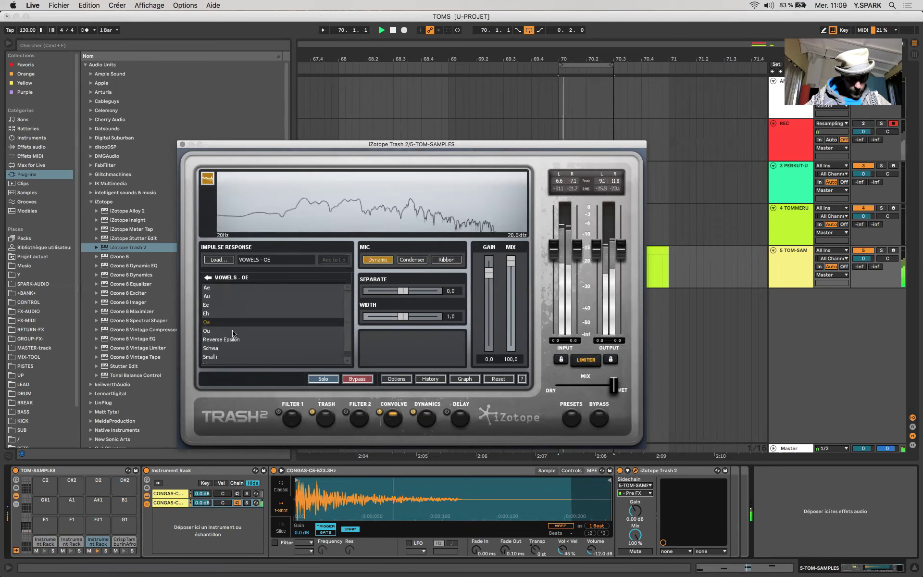
left_click(231, 340)
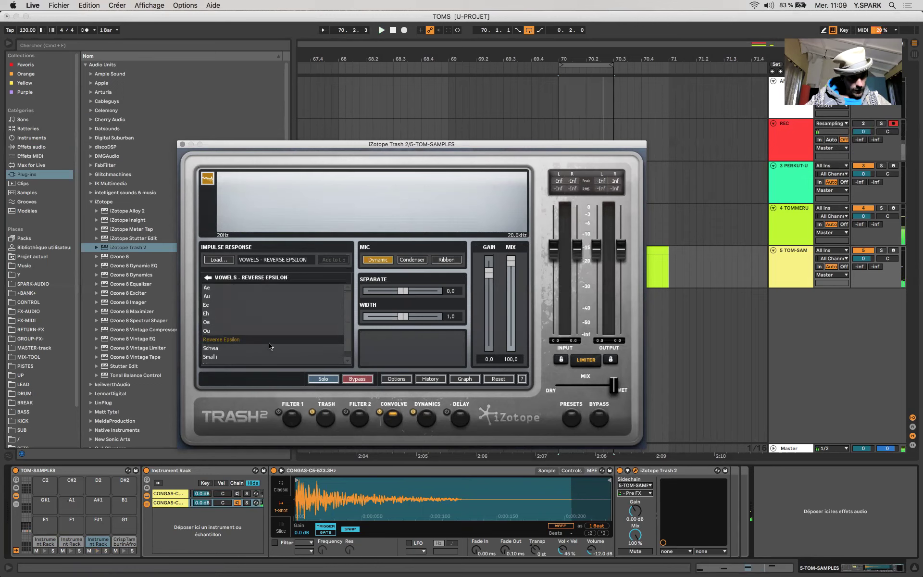
- Bend the Trash Stage 1 curve upward and try the Faulty Transistor and Uncontrolled Static distortion types during playback
left_click(322, 427)
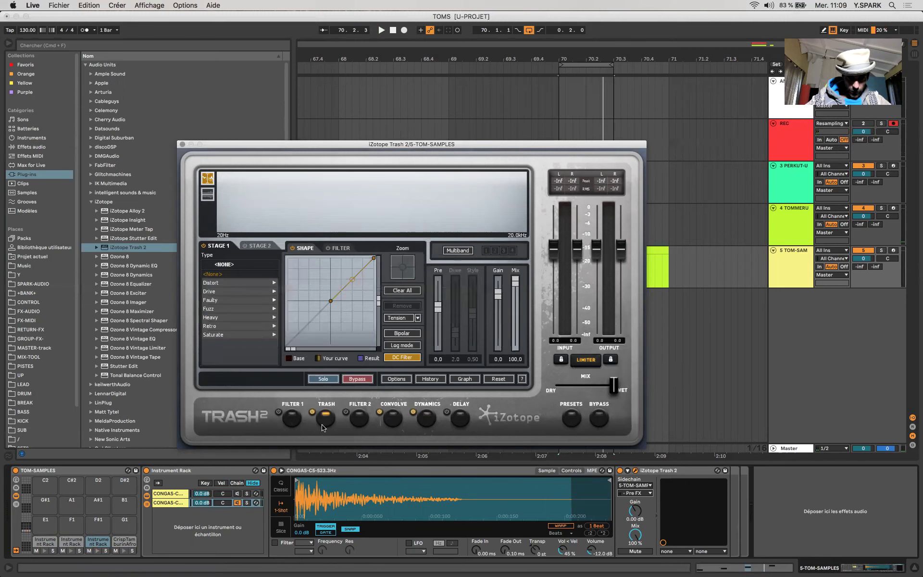
key("space")
left_click_drag(352, 279, 352, 259)
left_click(230, 300)
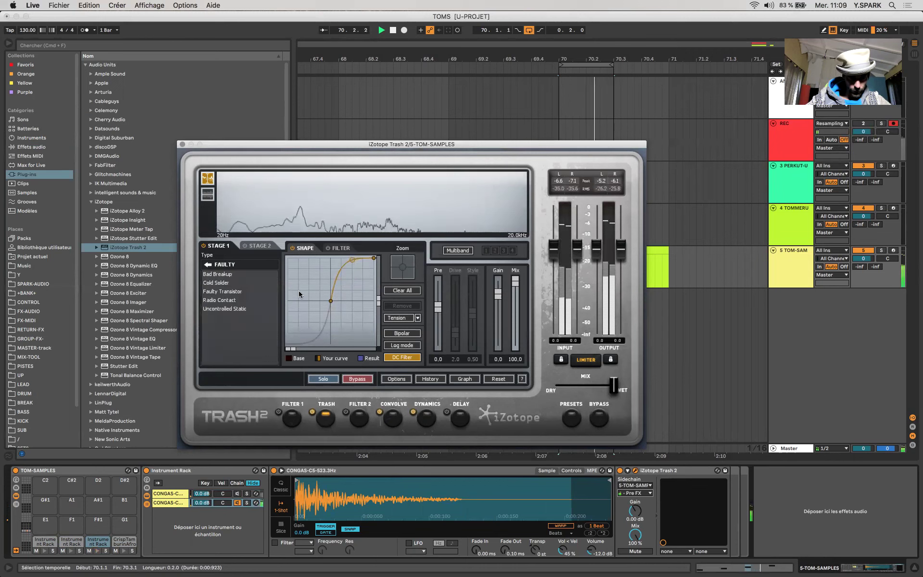
left_click(224, 292)
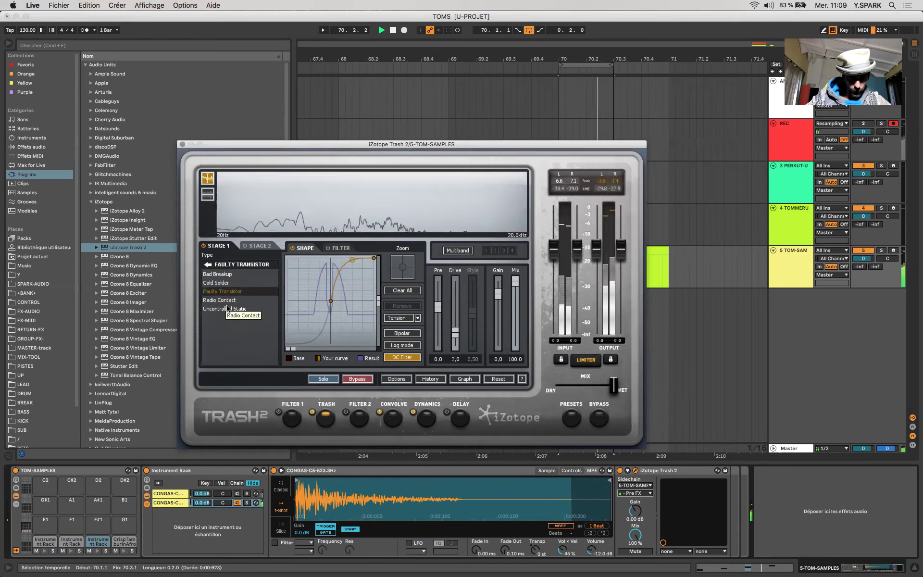
left_click(227, 308)
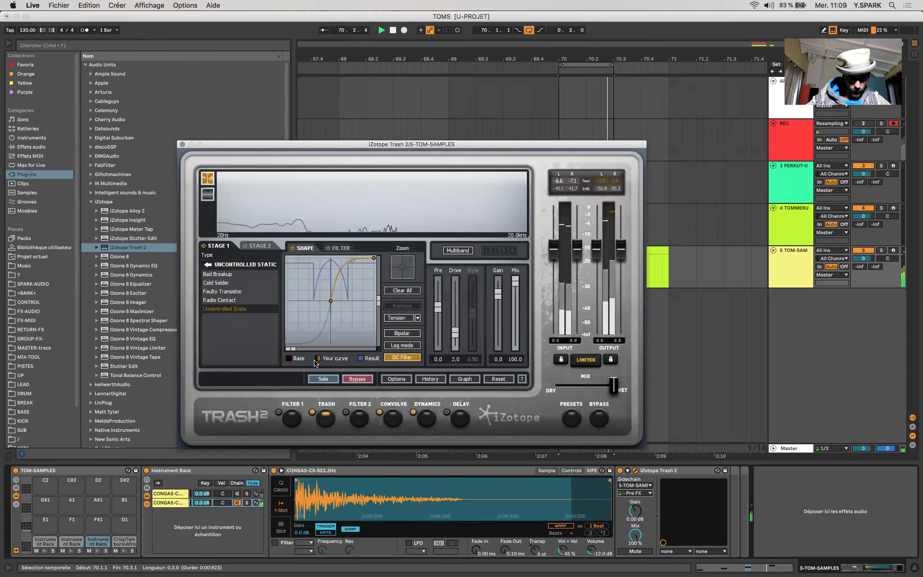
- Try Stage 1 with Drive at 1.6 and Pre at -8.7 on the loop, and return Pre to 0.0
mouse_move(353, 271)
left_mouse_down()
mouse_move(352, 284)
mouse_move(344, 254)
mouse_move(343, 264)
left_mouse_up()
left_click_drag(452, 325, 453, 310)
left_click_drag(452, 345, 434, 321)
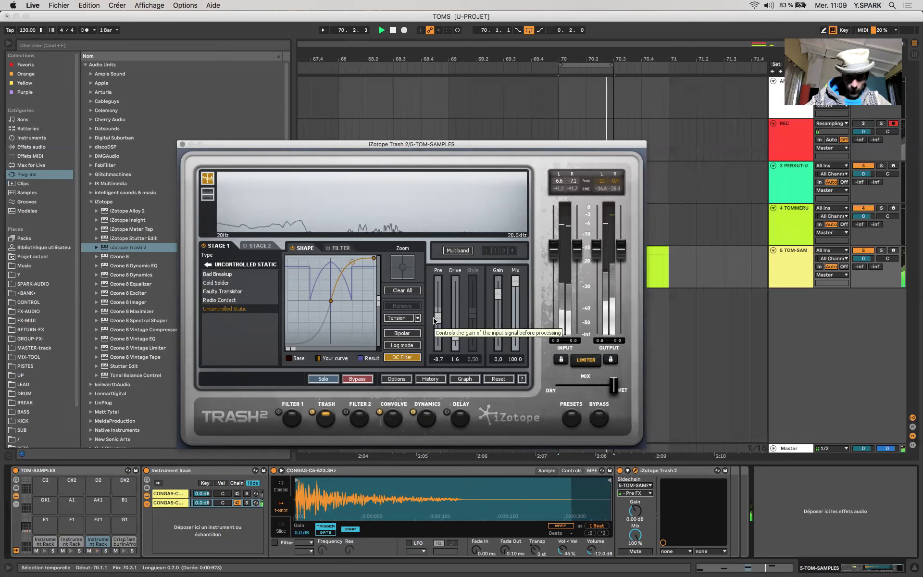
key("space")
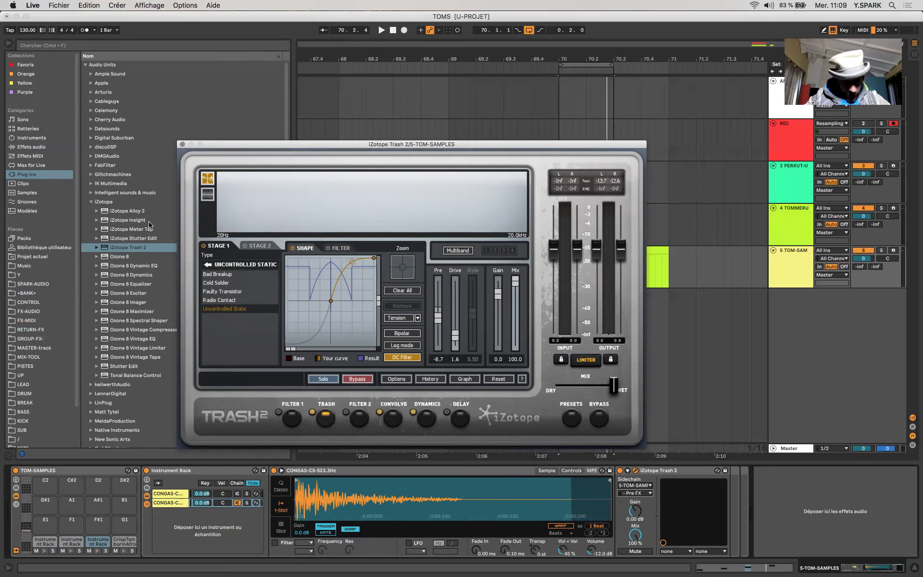
key("space")
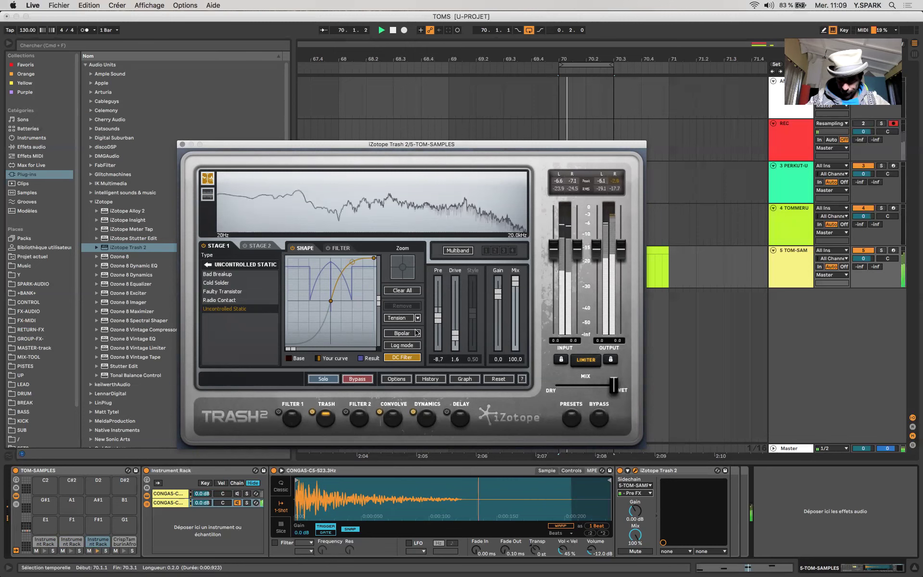
mouse_move(438, 317)
left_mouse_down()
mouse_move(438, 298)
mouse_move(438, 307)
left_mouse_up()
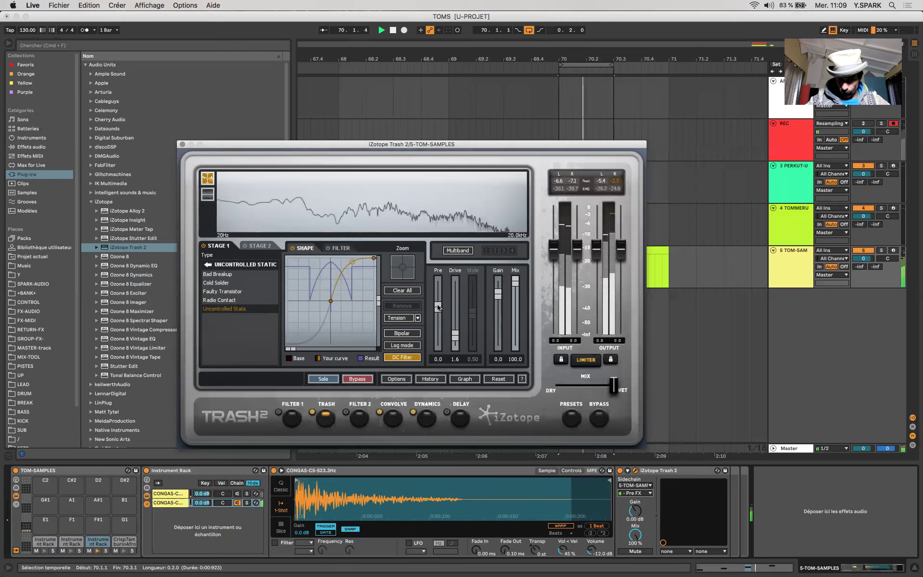
- Change Stage 1 to the Crunchy Grunge distortion from the Drive category and raise its Drive to 3.3 during playback
left_click(208, 265)
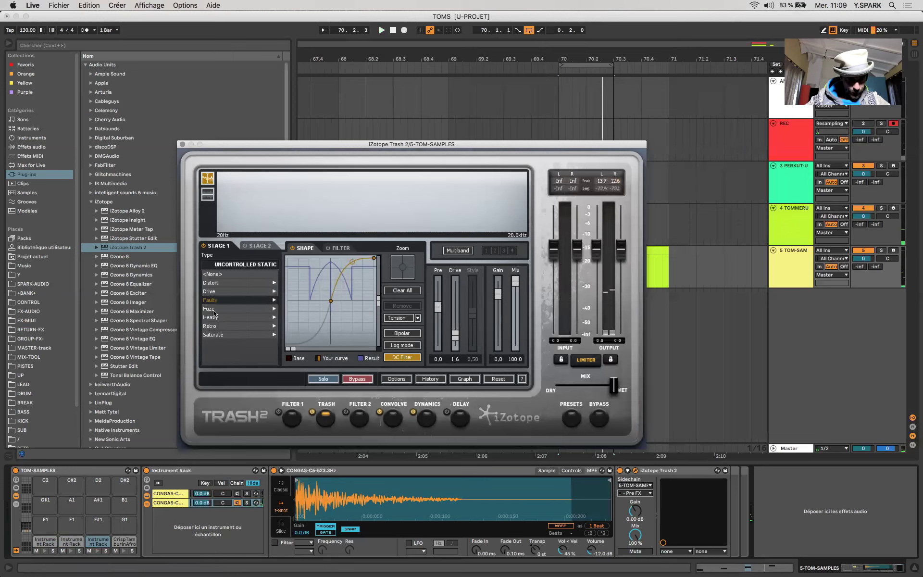
left_click(210, 291)
left_click(221, 308)
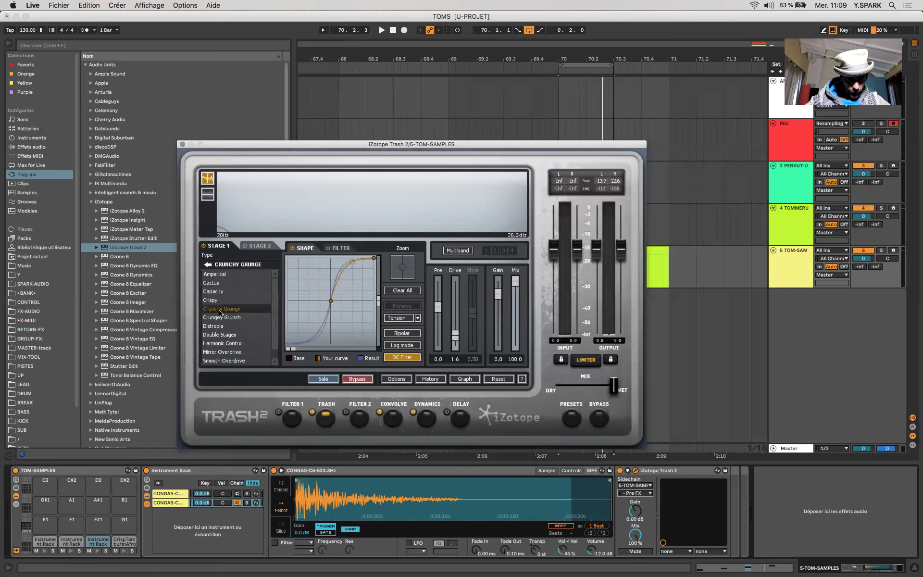
key("space")
left_click_drag(352, 262, 354, 261)
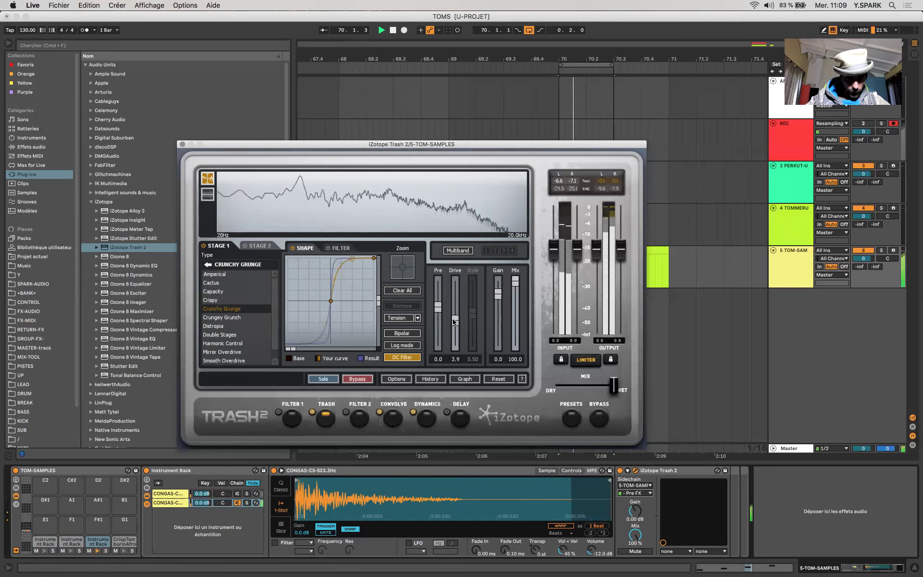
left_click_drag(455, 330, 455, 327)
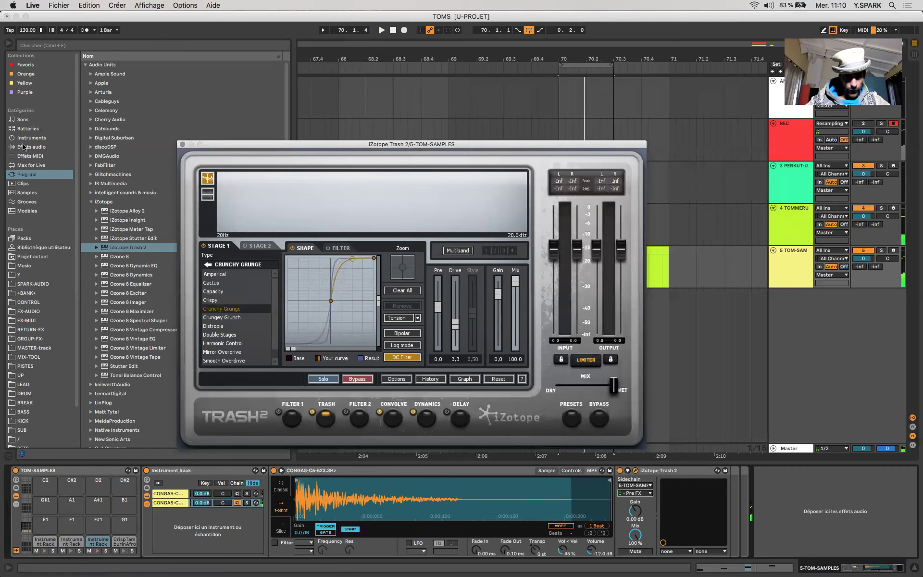
- Close the Trash 2 window and play both conga chains together with the first one reactivated
left_click(182, 145)
key("space")
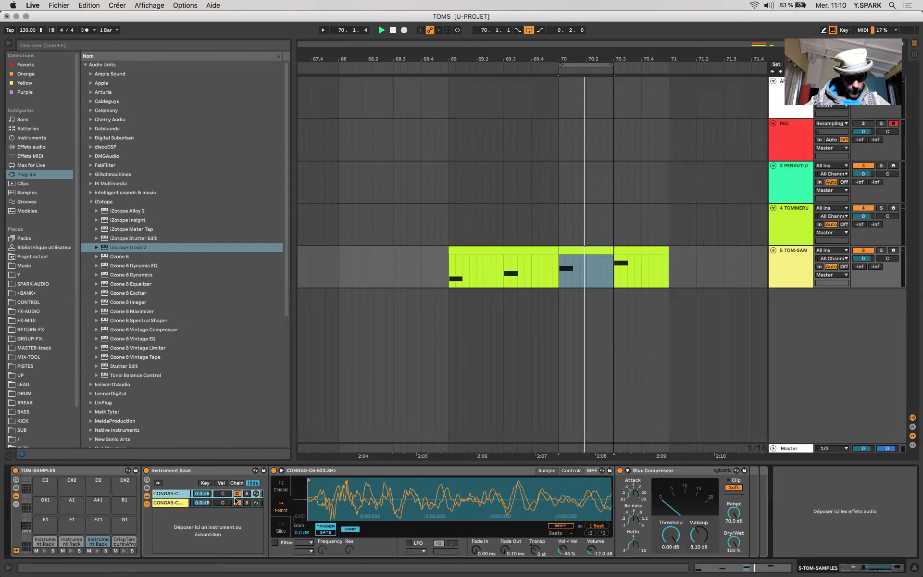
left_click(179, 503)
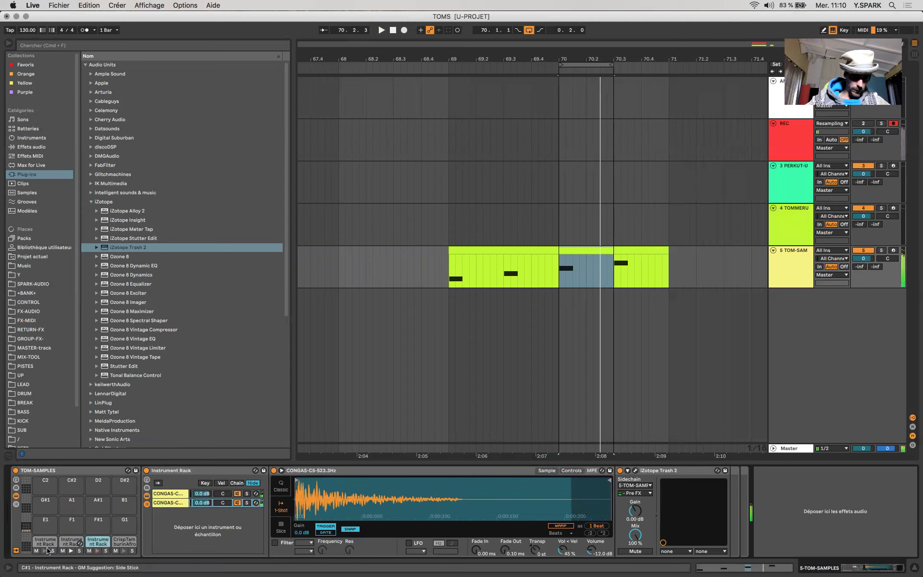
- Preview the CrispTamburinAfroDrums_730 pad, group its sampler into an Instrument Rack and duplicate the chain
left_click(124, 551)
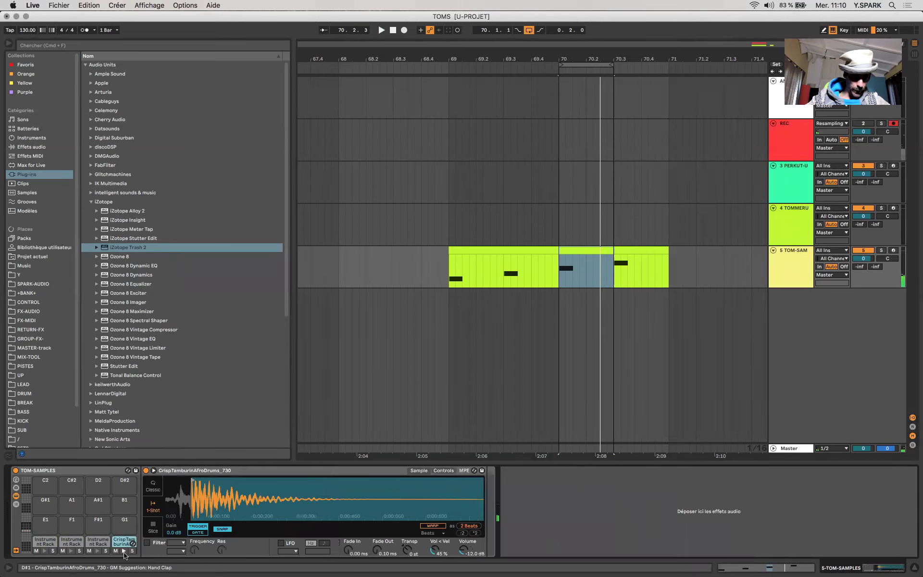
left_click(124, 552)
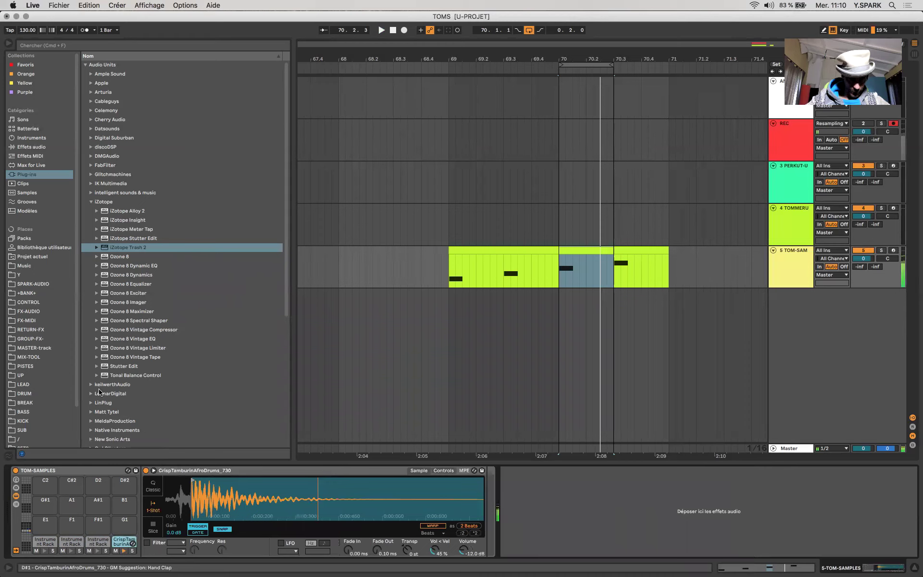
left_click(247, 472)
key("super+c")
key("super+g")
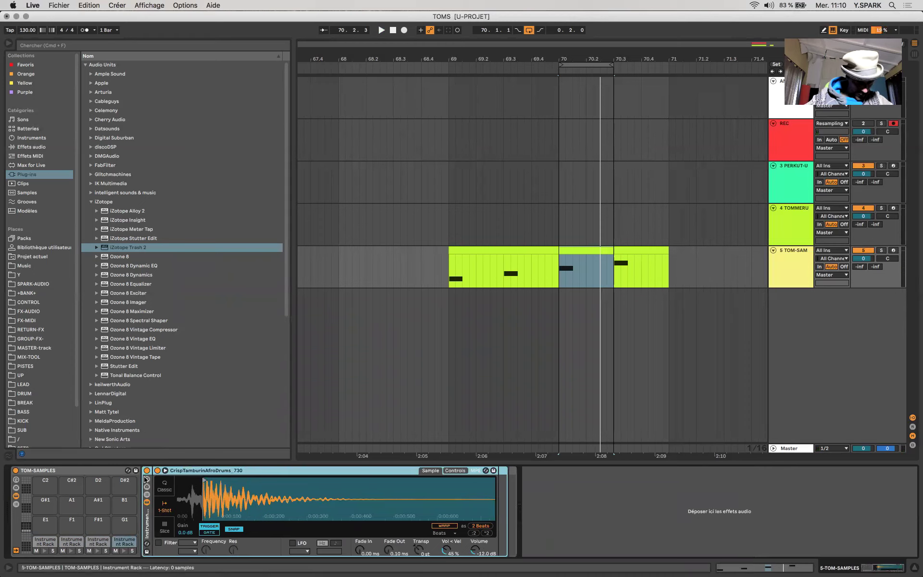
key("super+d")
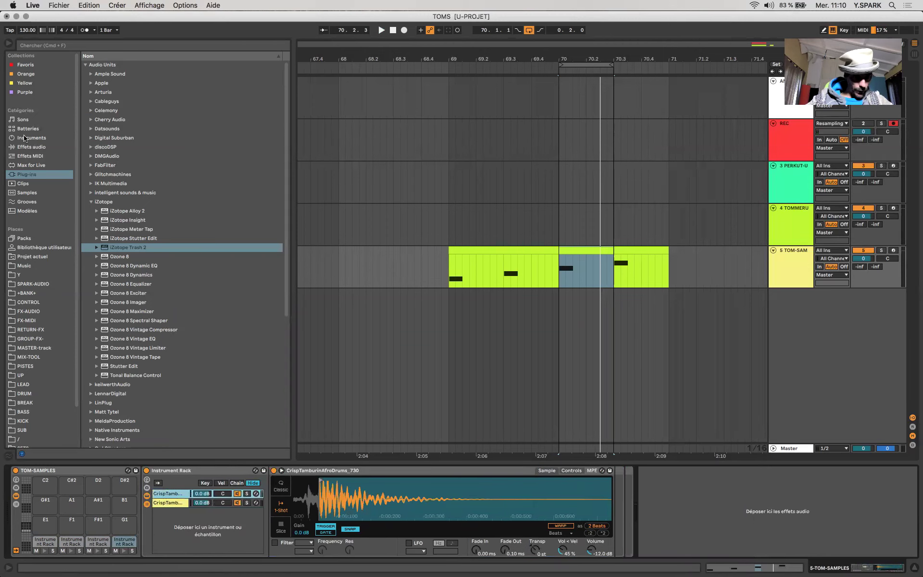
- Add a Glue Compressor after the sampler in the first CrispTamburin chain and enable its Soft clip
left_click(35, 147)
mouse_move(117, 114)
left_mouse_down()
mouse_move(146, 120)
mouse_move(620, 512)
mouse_move(607, 517)
mouse_move(611, 509)
left_mouse_up()
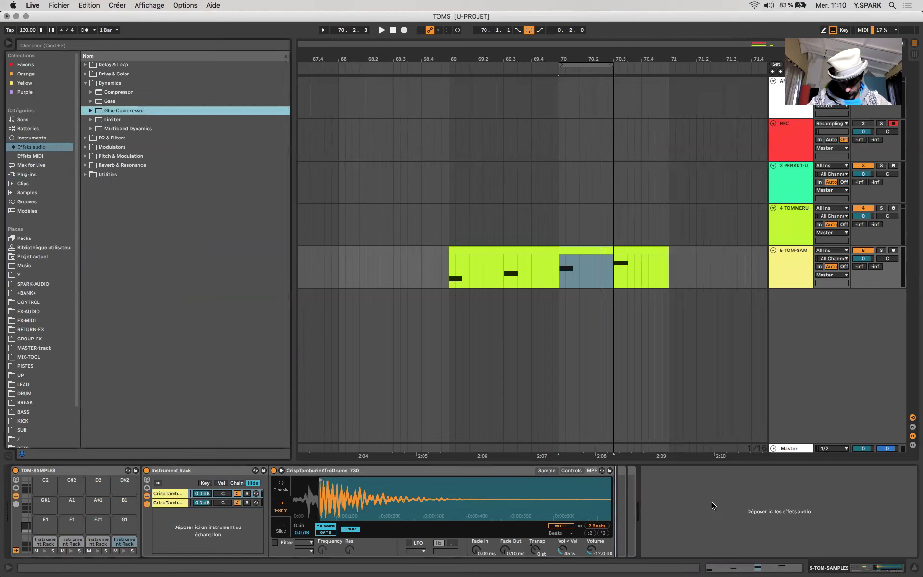
left_click_drag(713, 505, 717, 504)
left_click(734, 488)
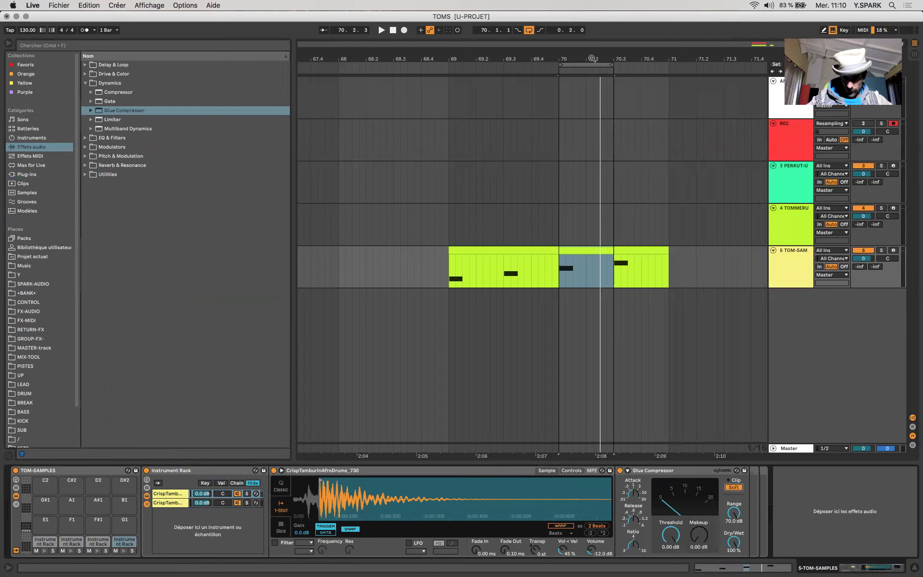
- Move the loop to 70.3.1 and set the Glue Compressor Makeup to 6.25 dB while soloing the first CrispTamburin chain, ending unsoloed
left_click_drag(593, 64, 652, 85)
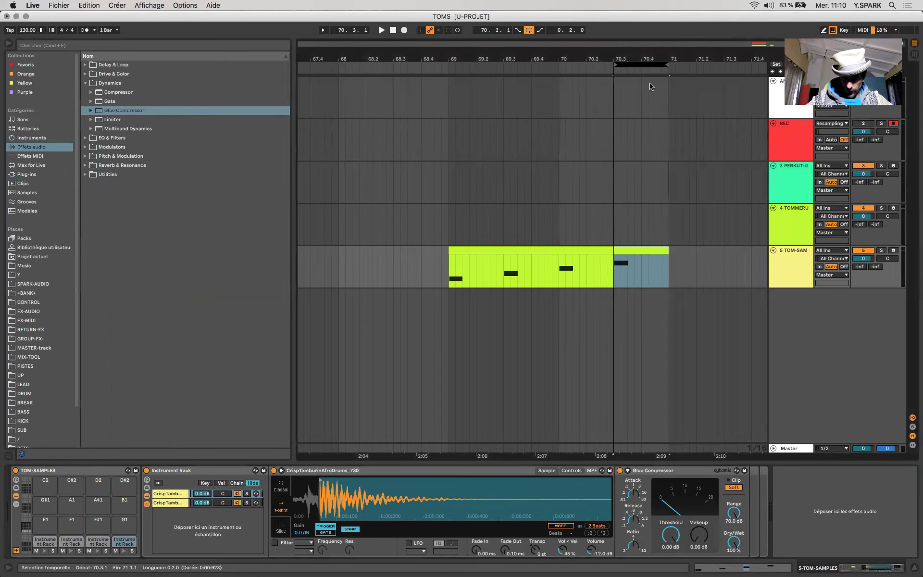
left_click_drag(699, 534, 699, 522)
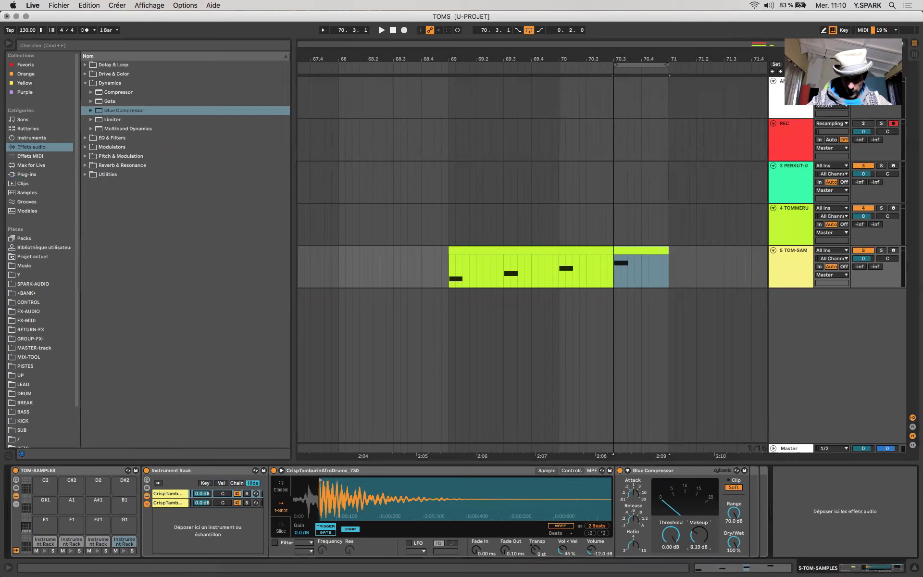
left_click(247, 493)
key("space")
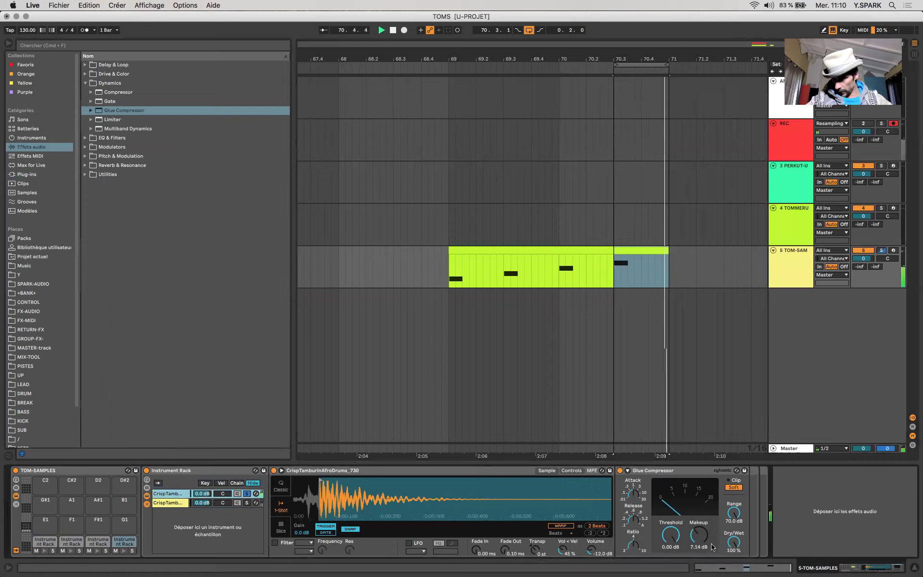
left_click_drag(698, 535, 700, 544)
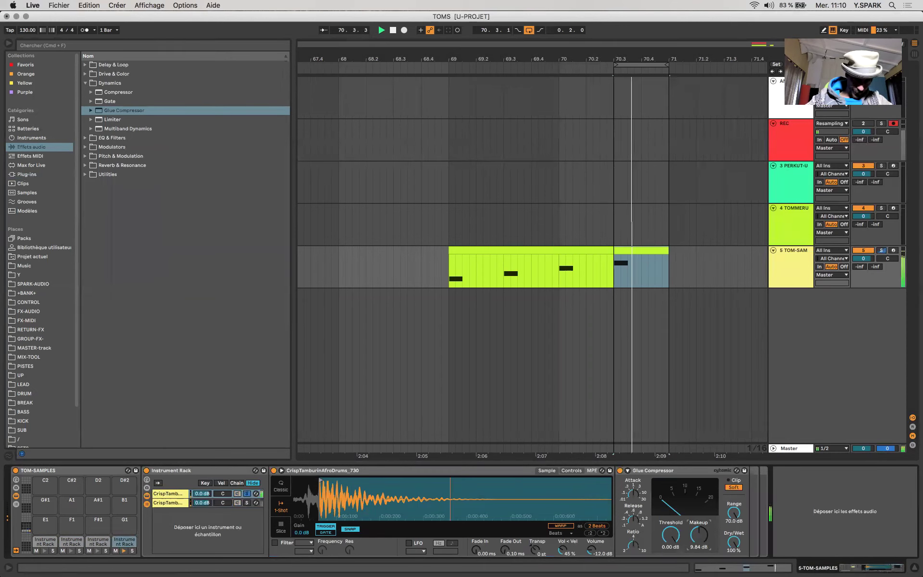
left_click(247, 493)
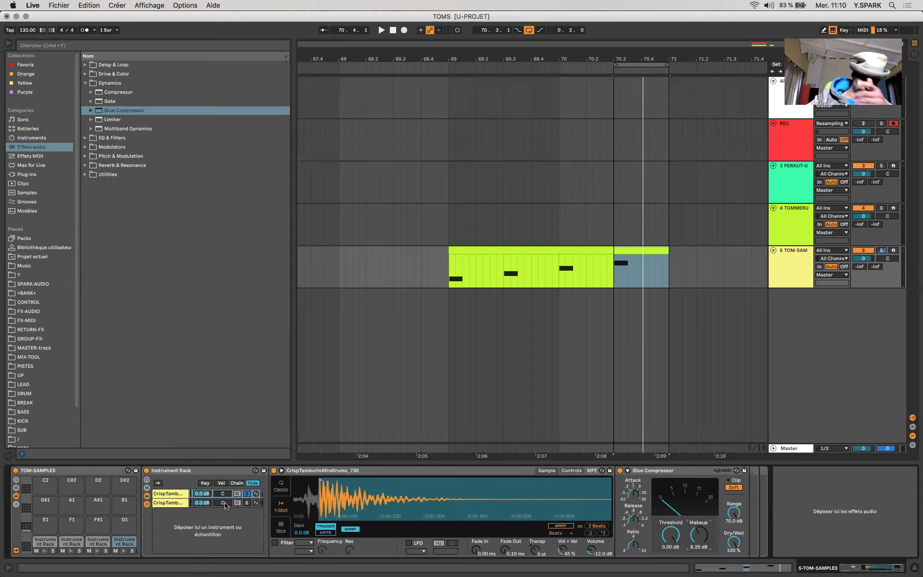
left_click(247, 494)
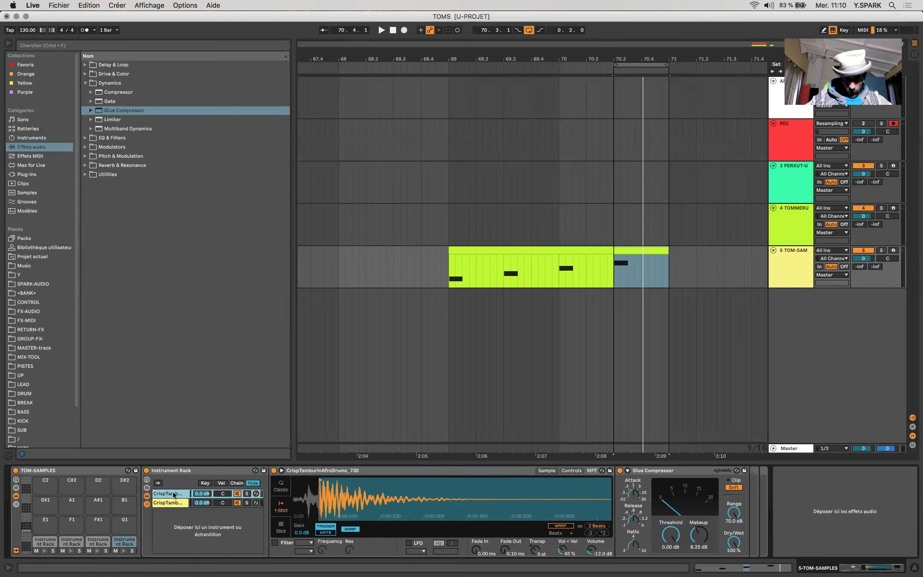
- Shorten the first CrispTamburin chain's sample to end just past the 0:00:200 mark, lengthen its Fade Out and play the loop
scroll(596, 492, "up", 2)
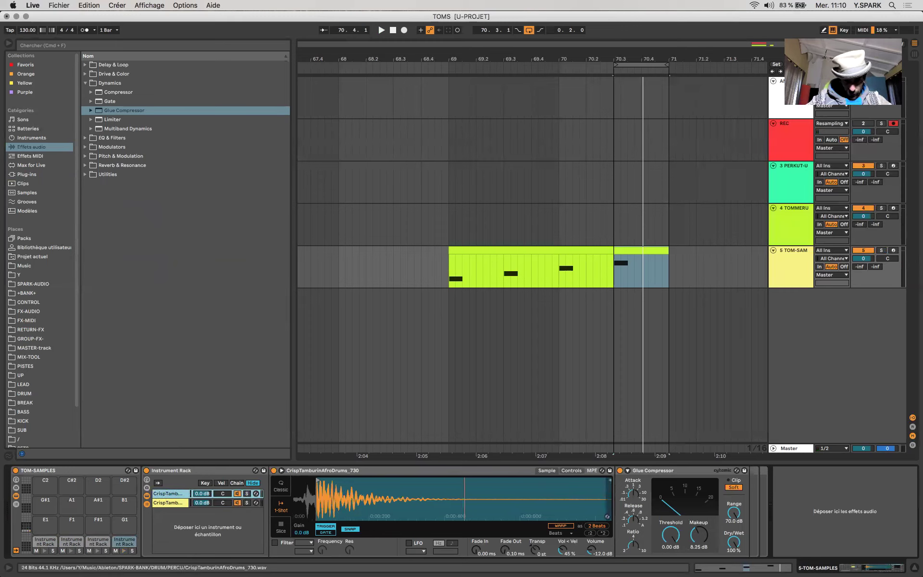
left_click_drag(606, 479, 397, 480)
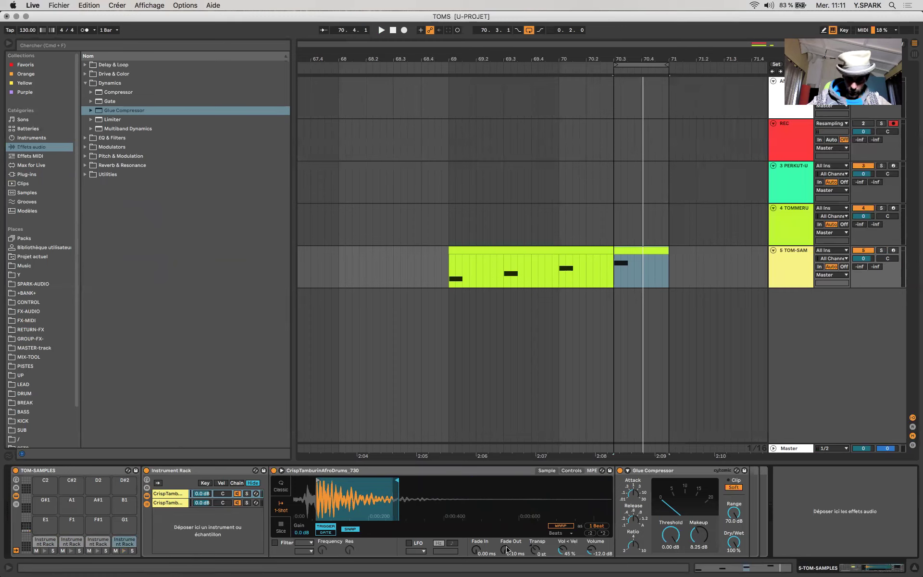
left_click_drag(506, 549, 506, 534)
key("space")
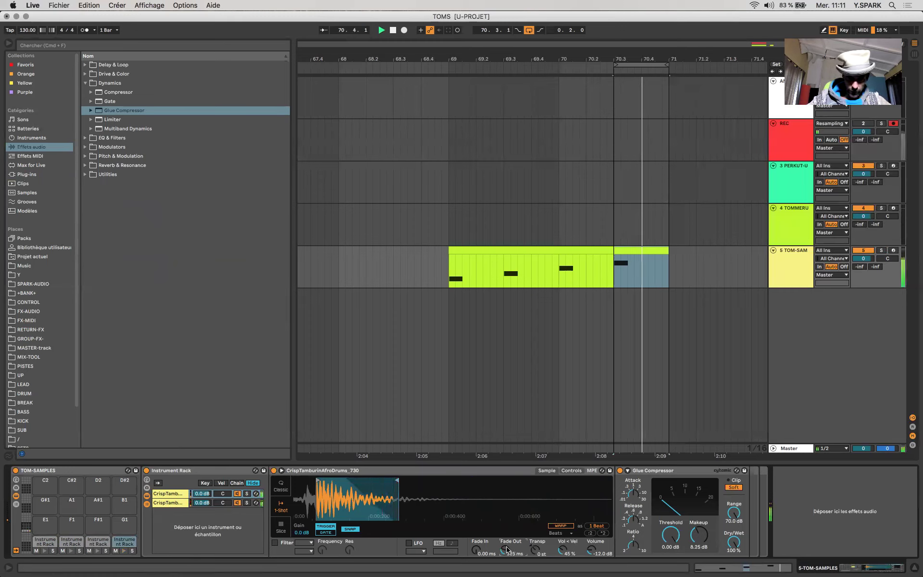
- Solo the second CrispTamburin chain, insert an audio track, and return to position 70.3.1 on the TOM-SAMPLES track
left_click(238, 503)
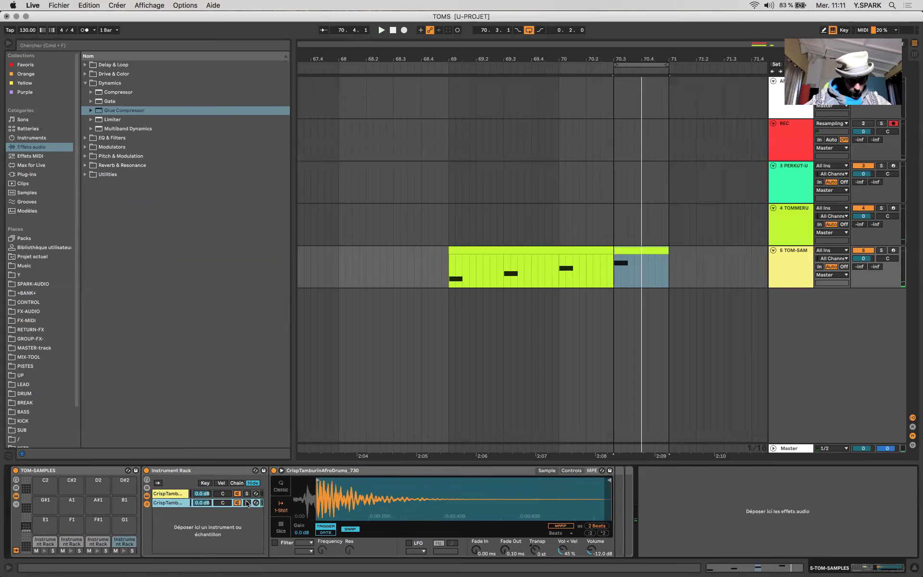
key("super+t")
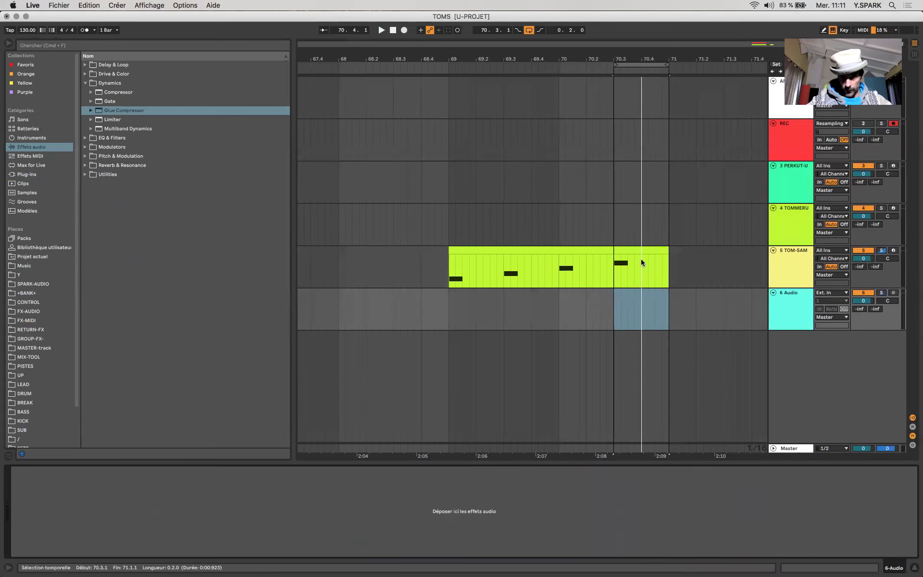
left_click(619, 265)
left_click(616, 266)
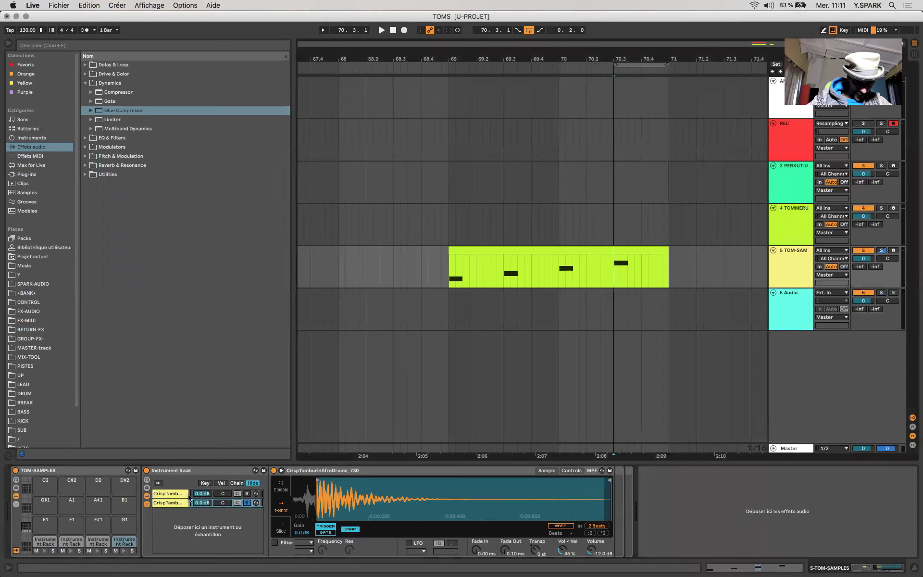
- Rename the second CrispTamburin chain by adding the suffix -SC to its name
left_click(176, 503)
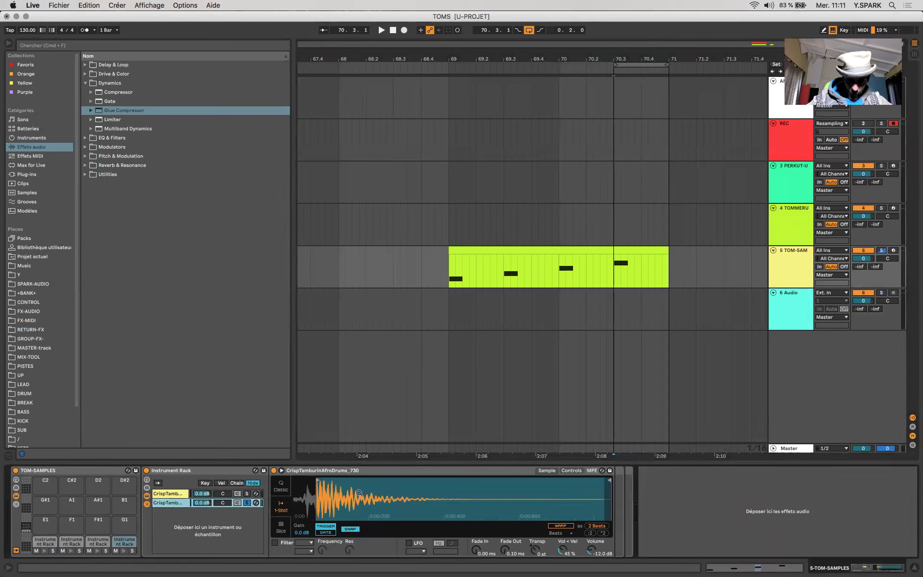
double_click(183, 502)
key("Right")
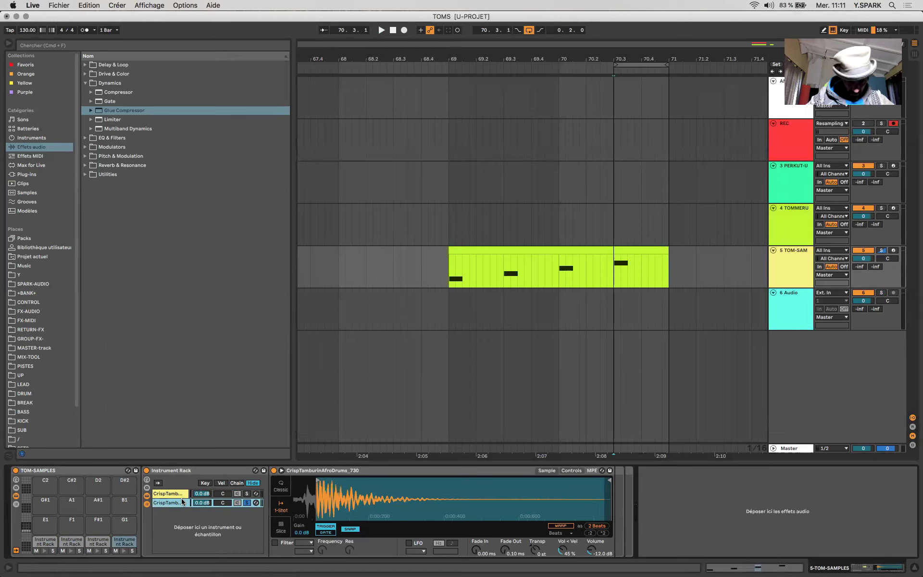
- Insert the iZotope Trash 2 plug-in after the sampler in the CrispTamburin -SC chain
left_click(367, 473)
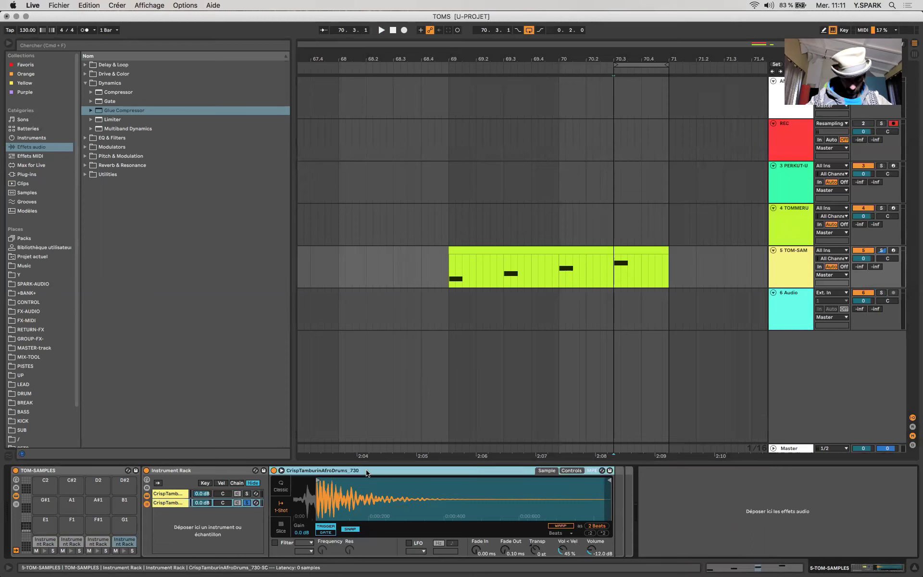
left_click(24, 173)
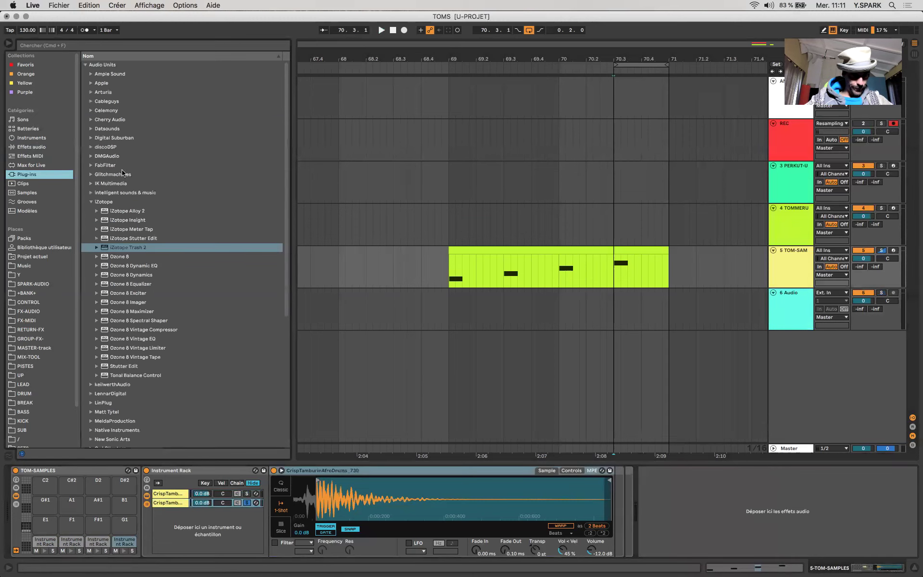
left_click(125, 243)
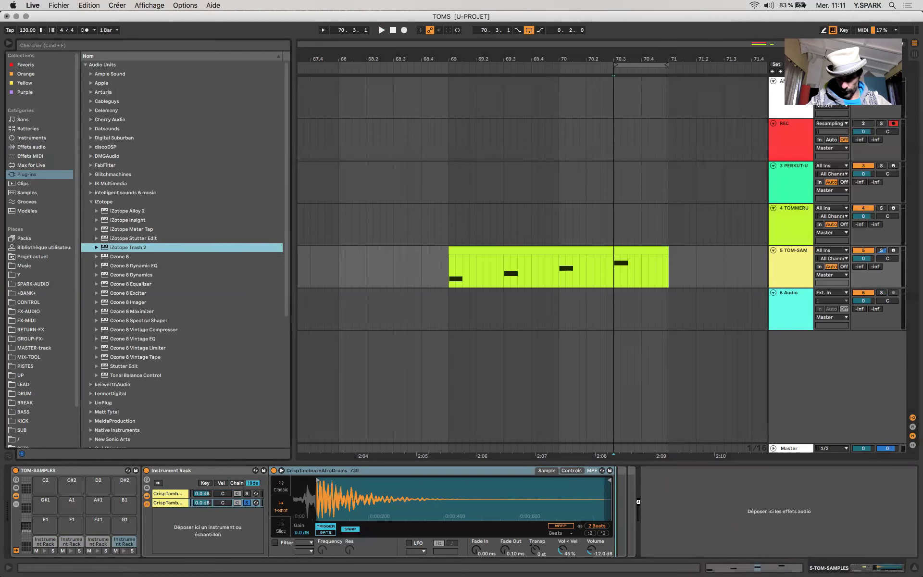
left_click_drag(640, 501, 637, 500)
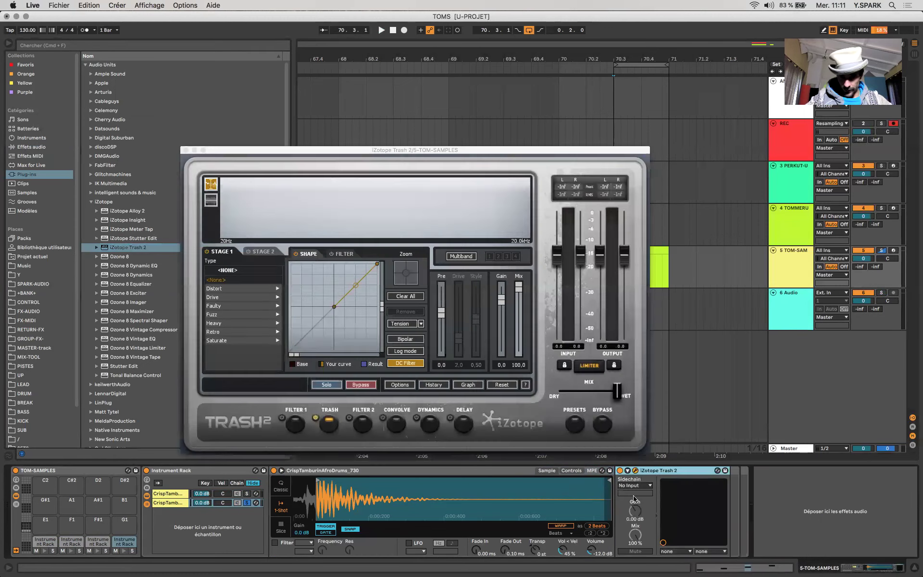
- Set Trash 2's sidechain source to 5-TOM-SAMPLES, tapped at CrispTamburinAfroDrums 730-SC Pre FX
left_click(630, 487)
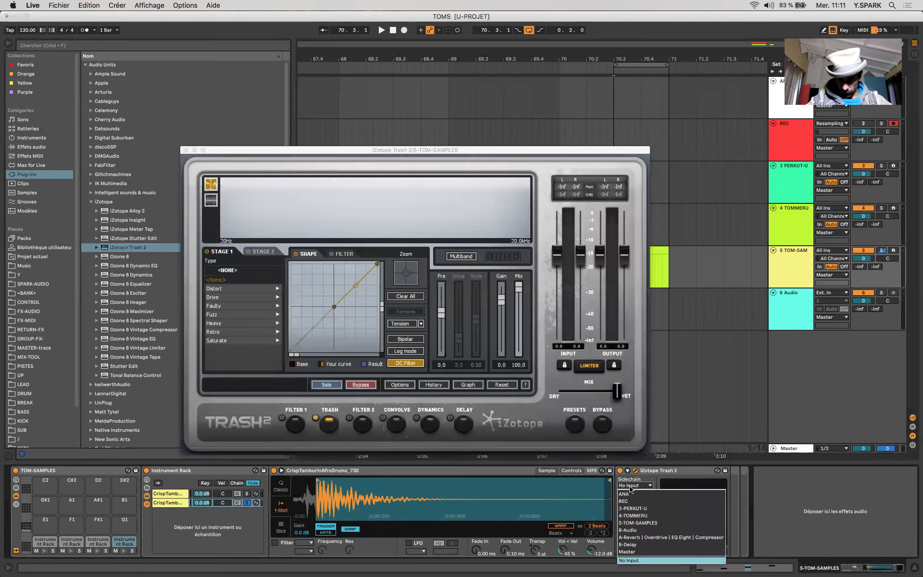
left_click(645, 523)
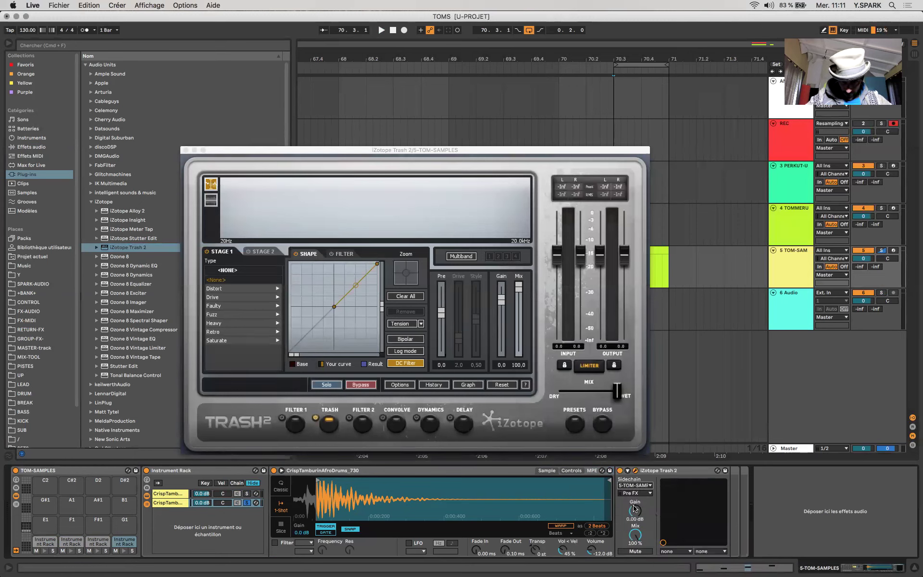
left_click(631, 494)
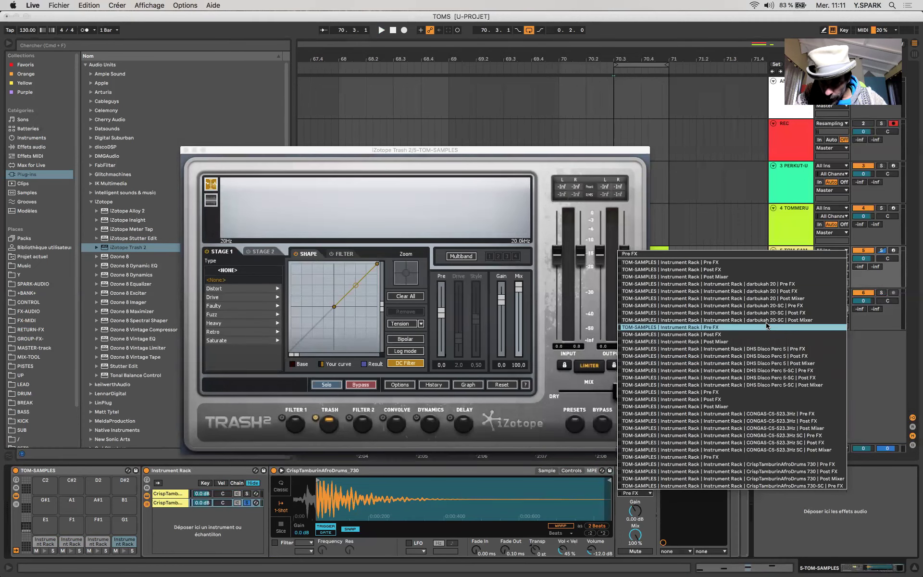
left_click(791, 486)
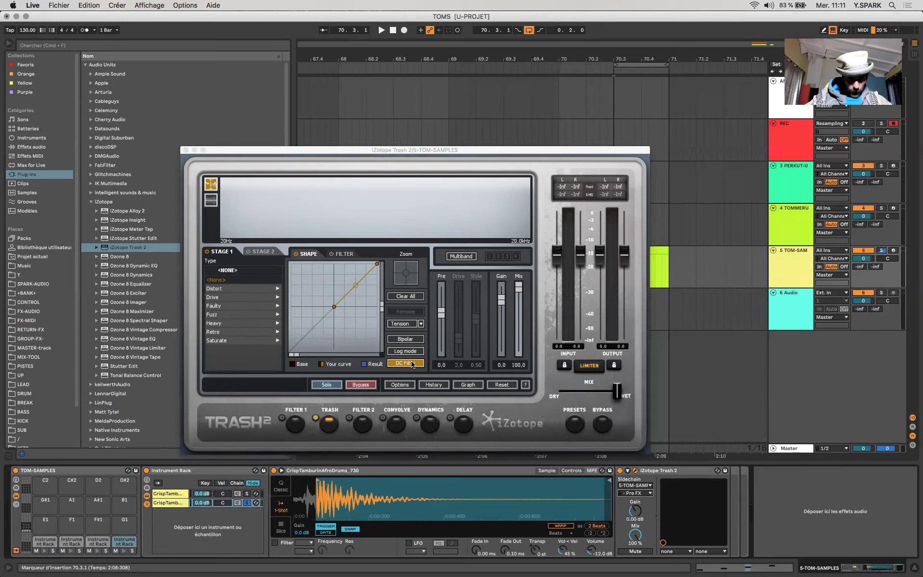
- Enable the sidechain on the compressor in Trash 2's Dynamics module and set its threshold to -26.7 dB, playing the loop briefly
left_click(393, 429)
left_click(429, 427)
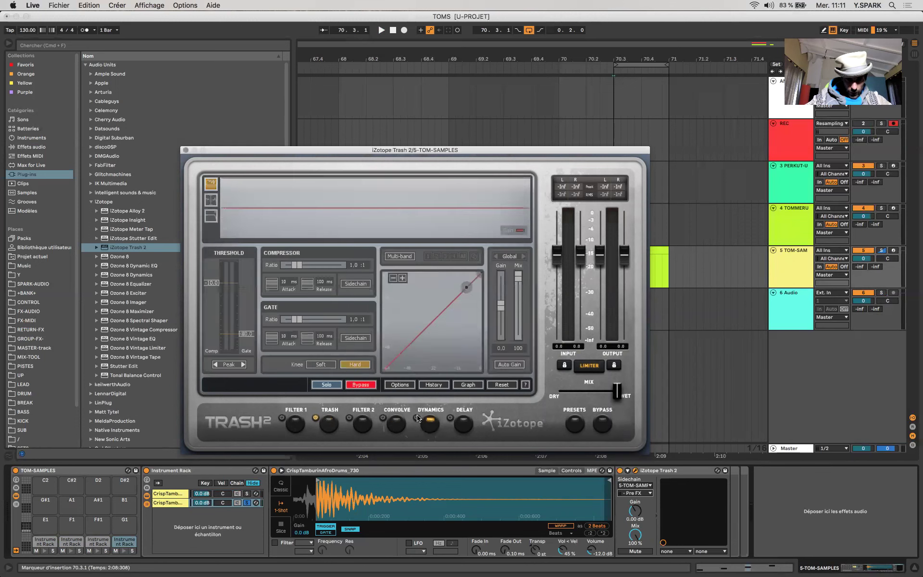
left_click(355, 284)
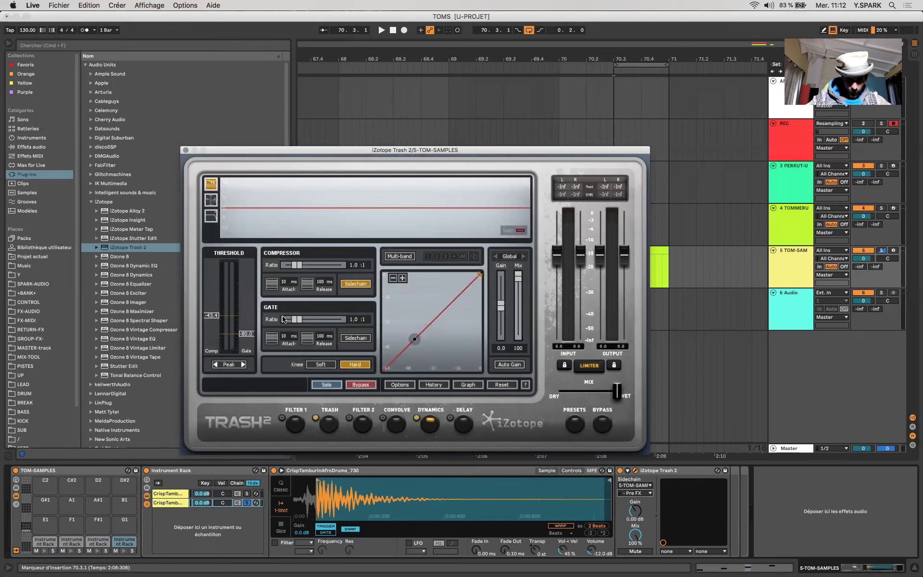
left_click_drag(218, 297, 219, 288)
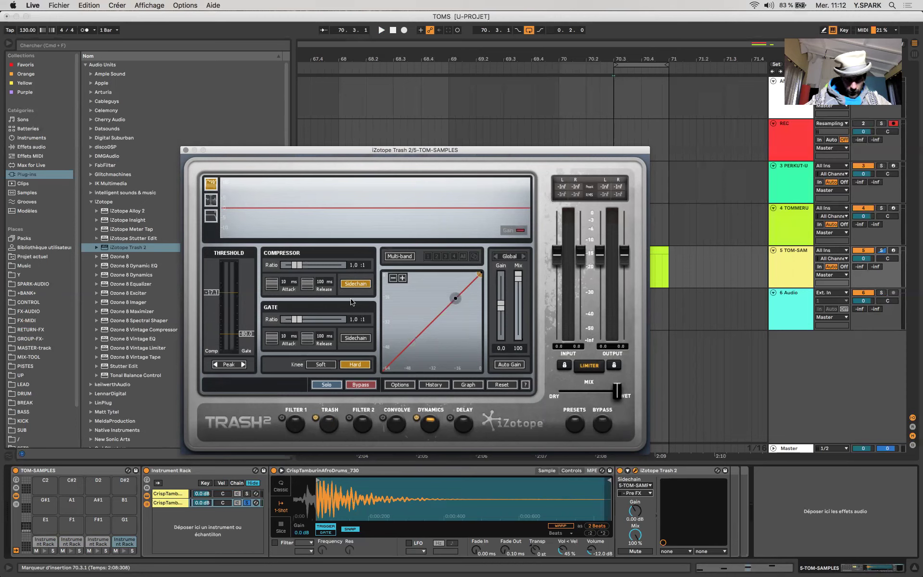
key("space")
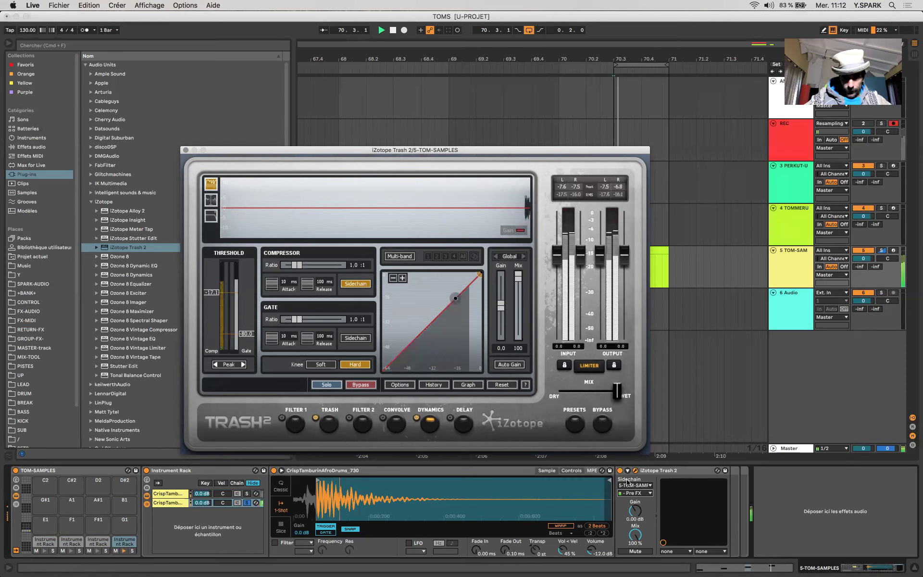
key("space")
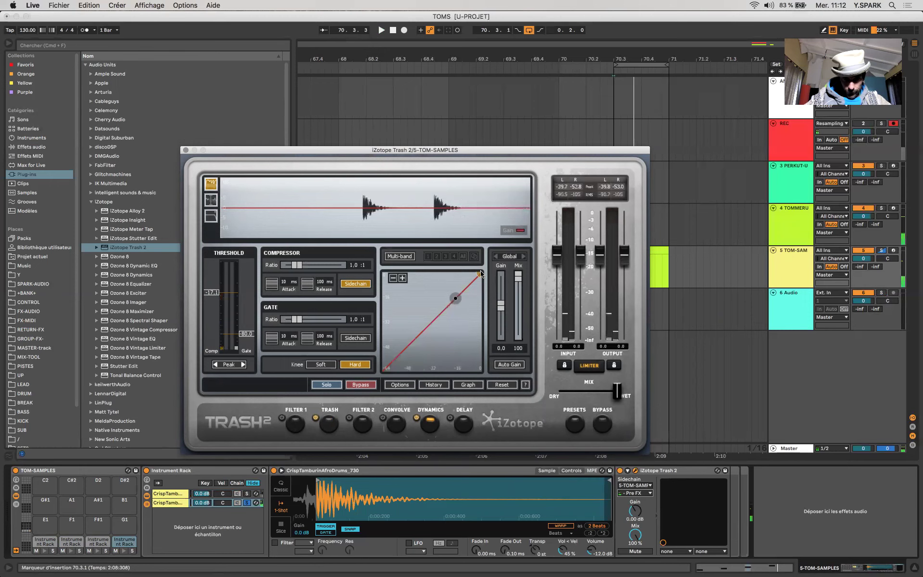
left_click_drag(457, 300, 442, 314)
left_click(479, 275)
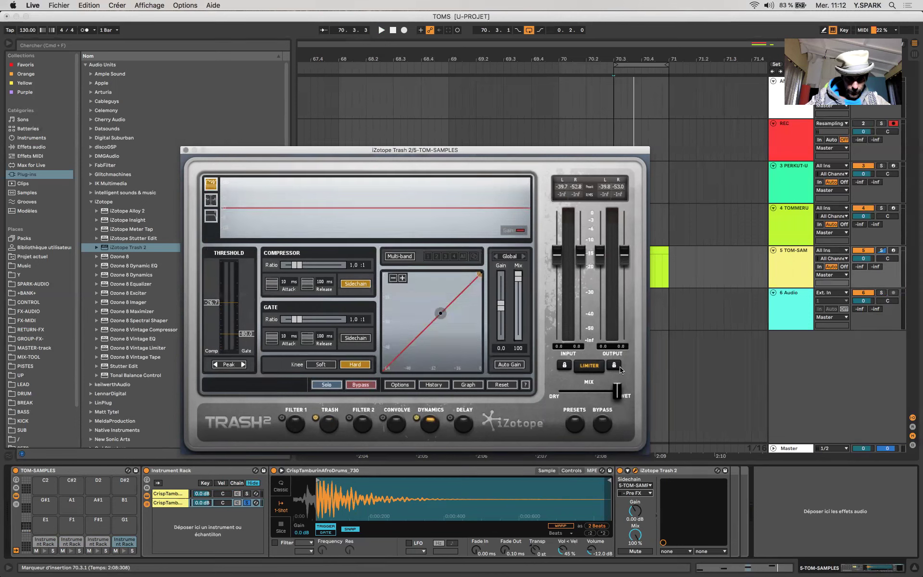
- Reselect 5-TOM-SAMPLES and CrispTamburinAfroDrums 730-SC Pre FX as Trash 2's sidechain source
left_click(629, 486)
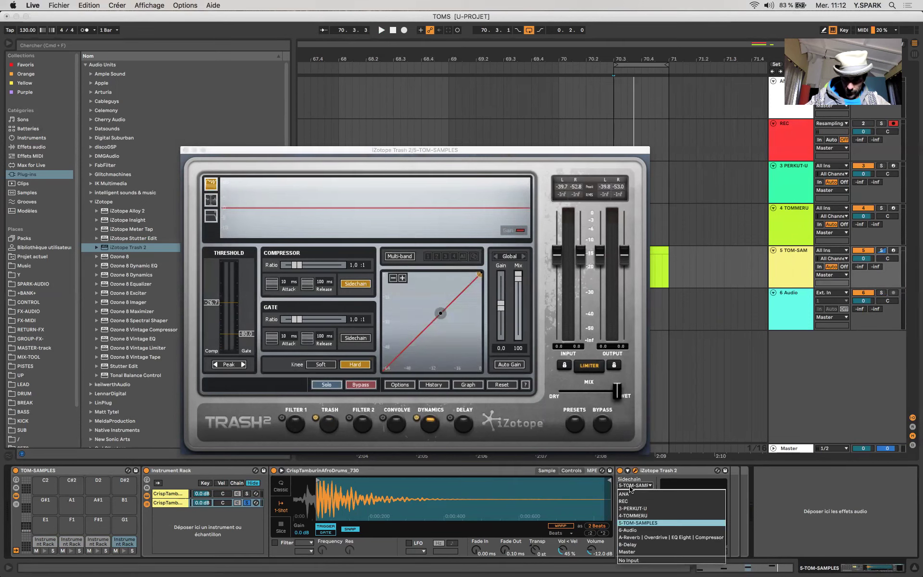
left_click(637, 522)
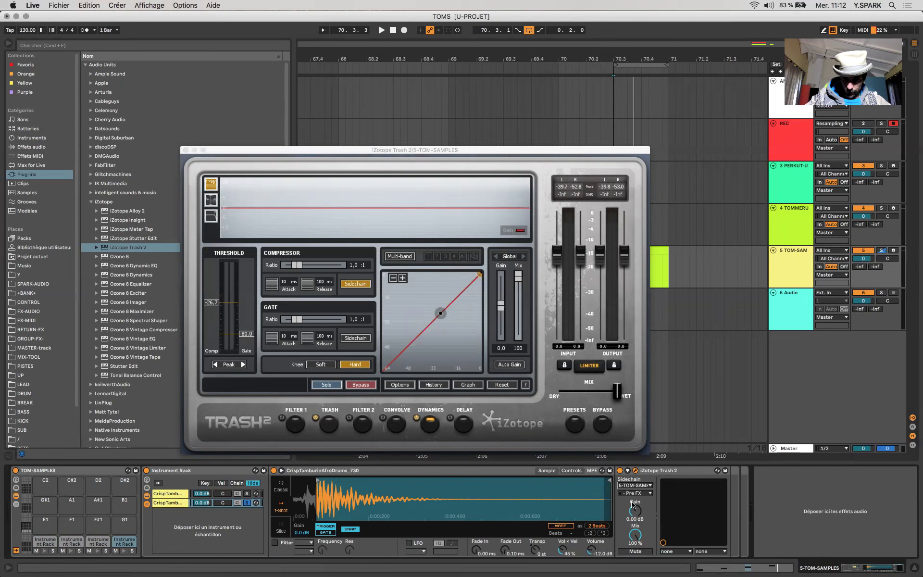
left_click(634, 493)
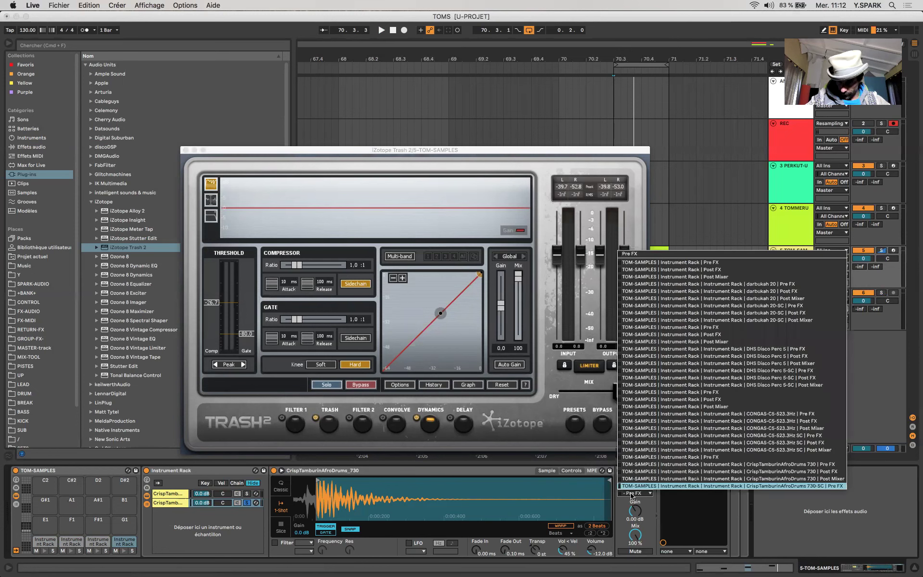
left_click(672, 486)
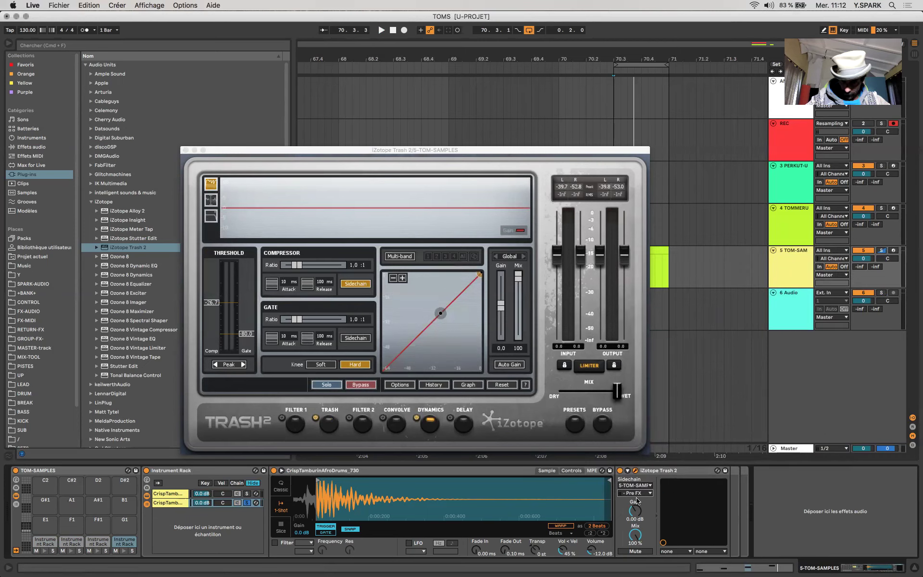
left_click(641, 495)
left_click(613, 495)
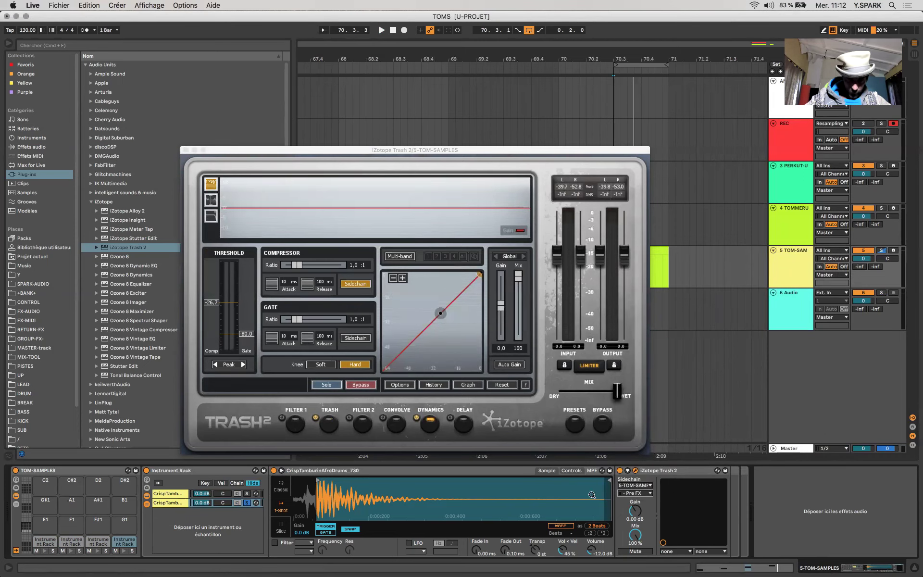
- Set the Trash 2 compressor's threshold to -32.5 dB and its ratio to 3.7:1 while playing the loop
key("space")
key("space")
left_click(354, 304)
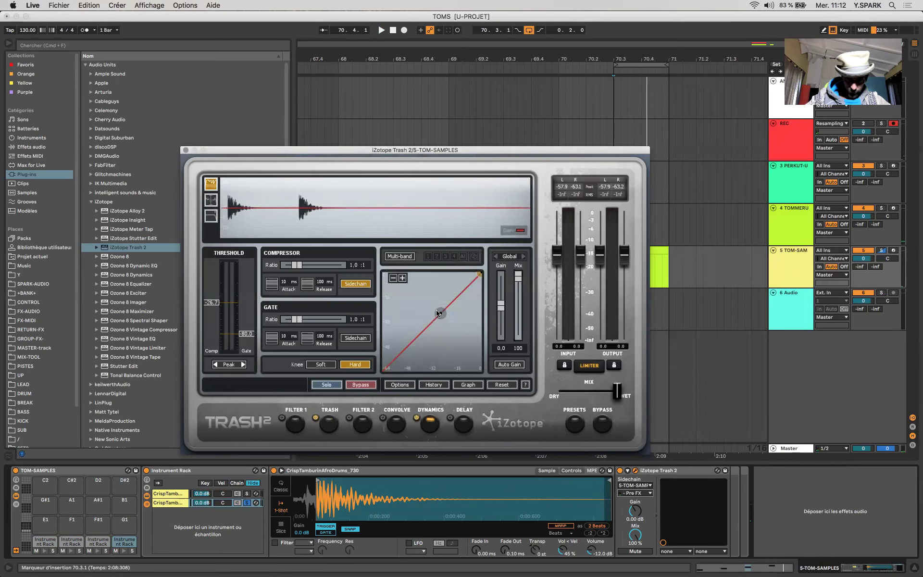
left_click(479, 274)
left_click_drag(479, 330, 436, 322)
key("space")
left_click_drag(304, 265, 311, 270)
key("space")
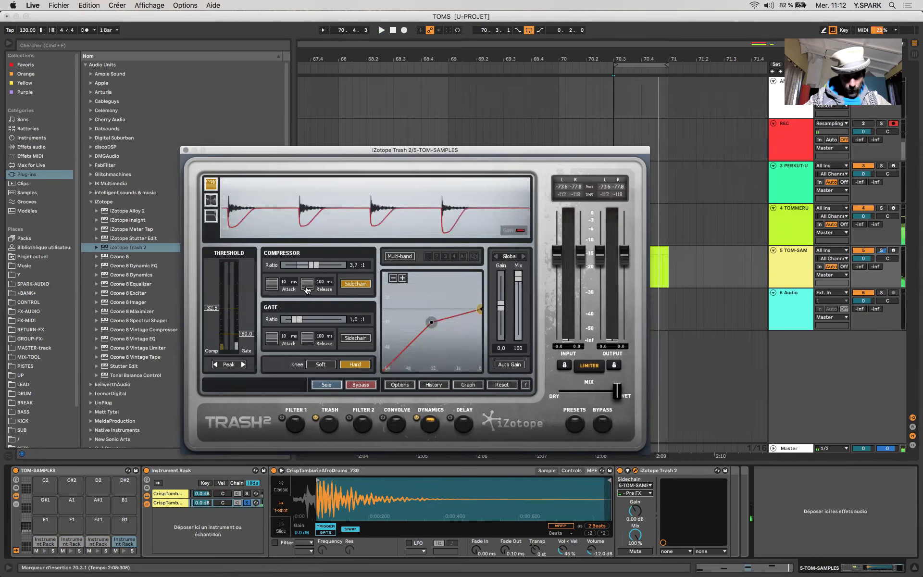
- Shorten the Trash 2 compressor's release to 34 ms and its attack to 7.0 ms while playing the loop, keeping Peak detection
left_click_drag(307, 285, 313, 340)
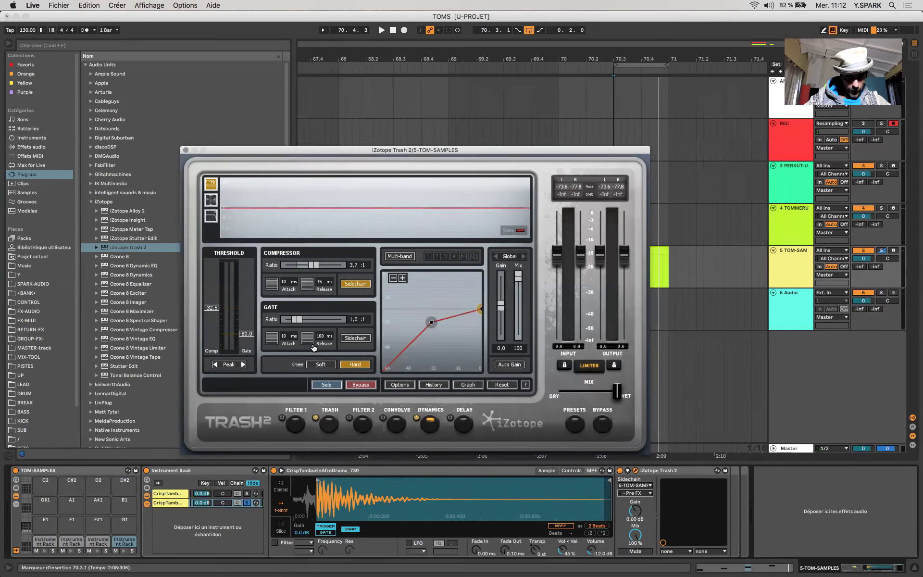
key("space")
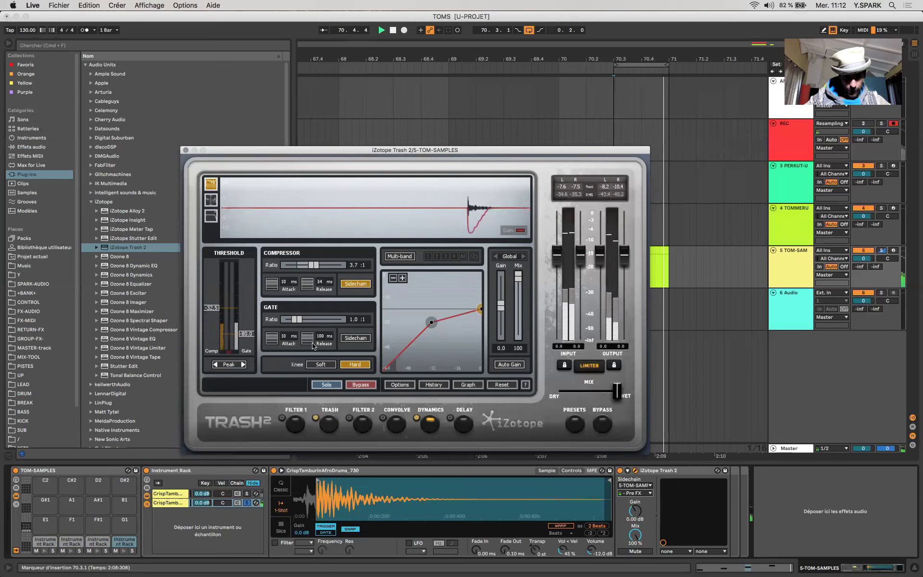
left_click(243, 365)
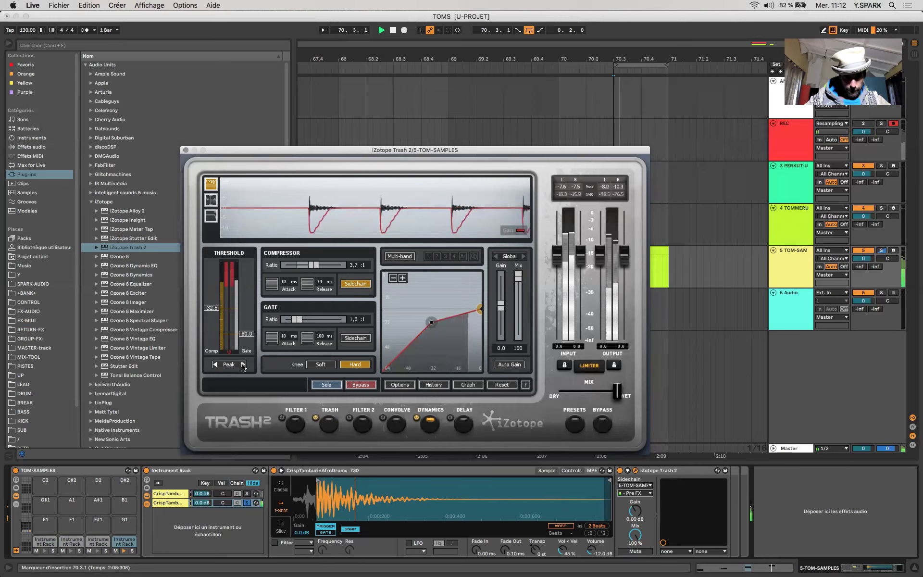
left_click(243, 364)
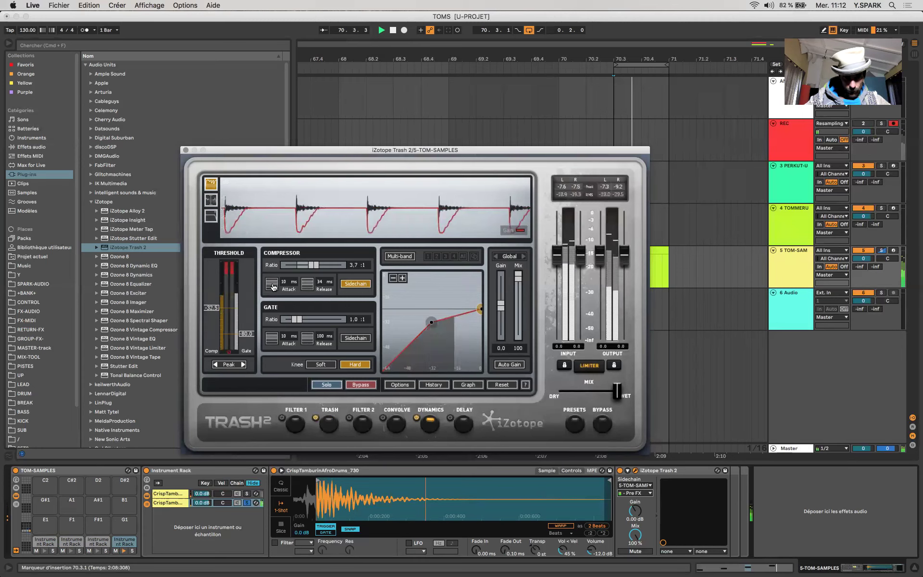
left_click_drag(272, 285, 274, 303)
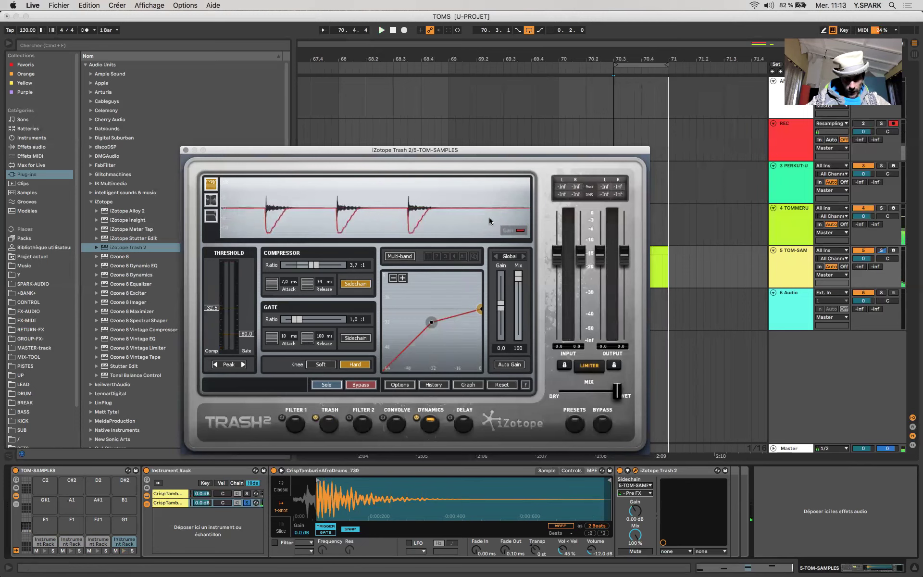
- Choose the Amp Drainer distortion type for Stage 1 of Trash 2's Trash module
left_click(328, 425)
left_click(218, 297)
left_click(229, 281)
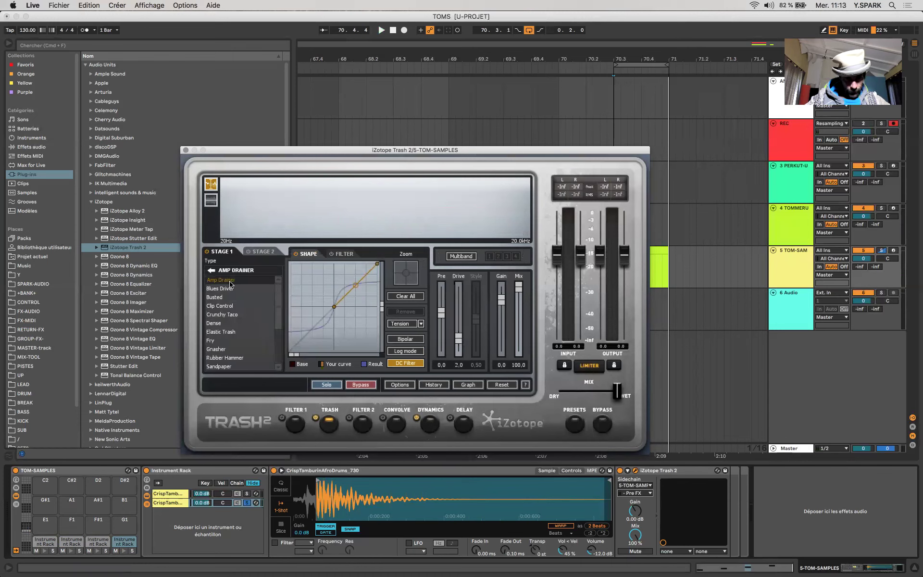
- Bend the upper half of the Amp Drainer shape curve upward and set Drive to 2.6 while playing the loop
key("space")
mouse_move(355, 286)
left_mouse_down()
mouse_move(356, 295)
mouse_move(347, 272)
mouse_move(356, 270)
left_mouse_up()
mouse_move(459, 344)
left_mouse_down()
mouse_move(460, 332)
mouse_move(457, 343)
left_mouse_up()
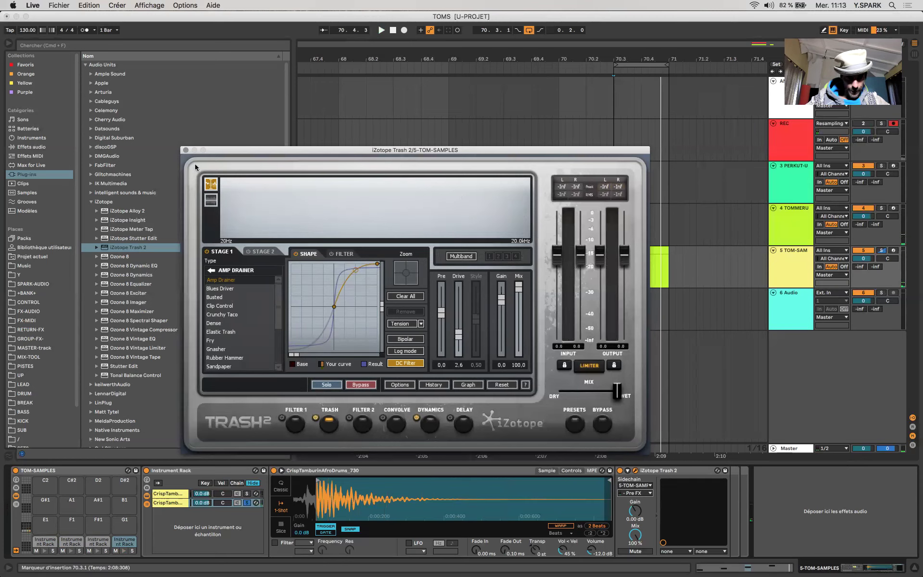
- Close the Trash 2 window and unsolo the CrispTamburin -SC chain
left_click(186, 150)
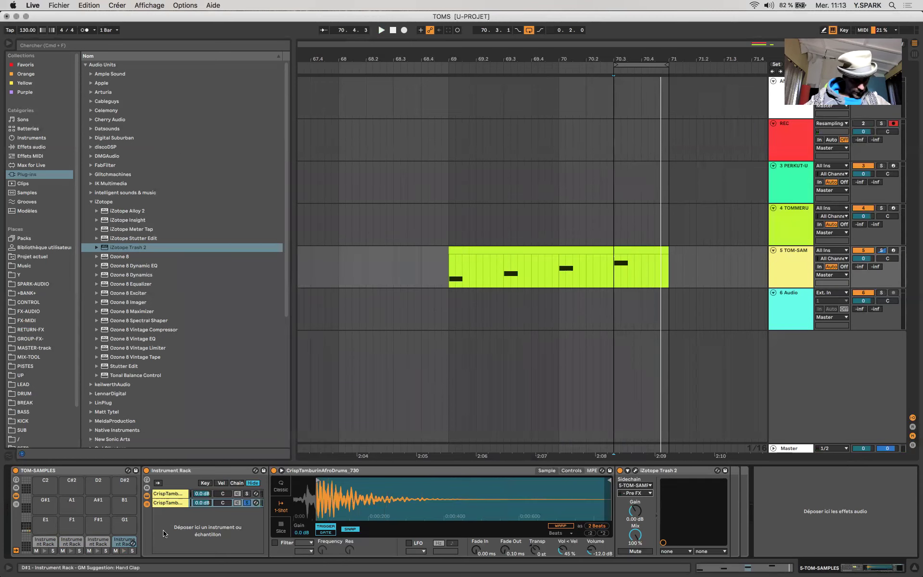
left_click(248, 503)
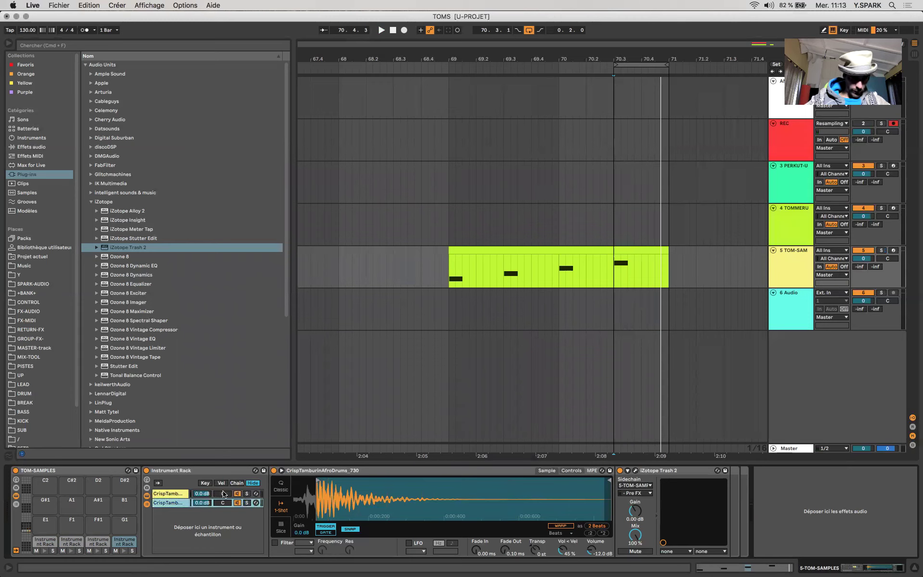
- Reset the TOM-SAMPLES track's peak indicator in the Session mixer and check its level while the loop plays, returning to the Arrangement
key("space")
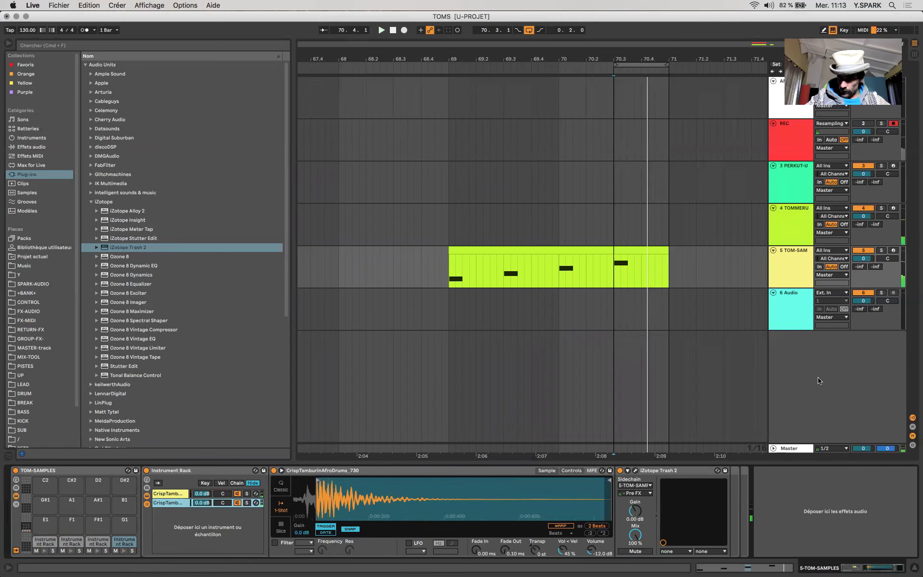
key("Tab")
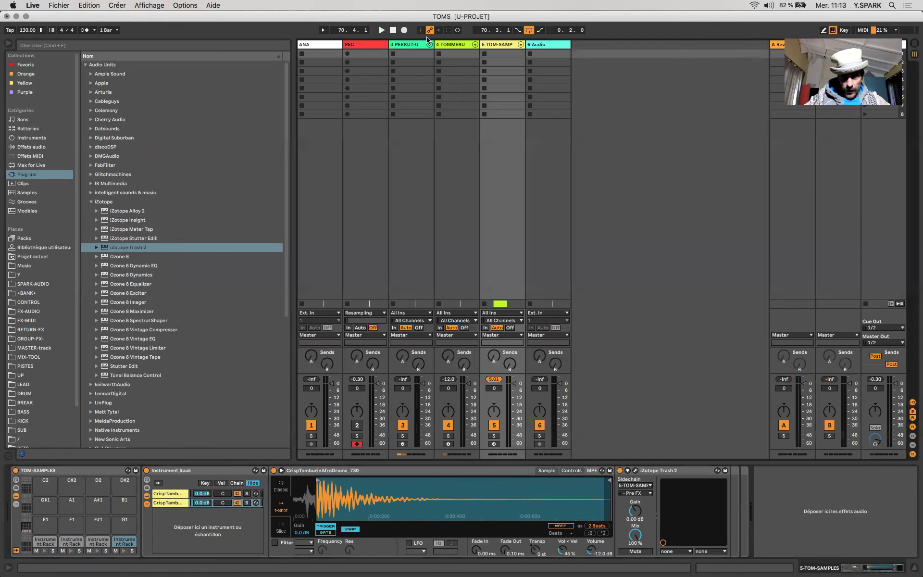
left_click(492, 72)
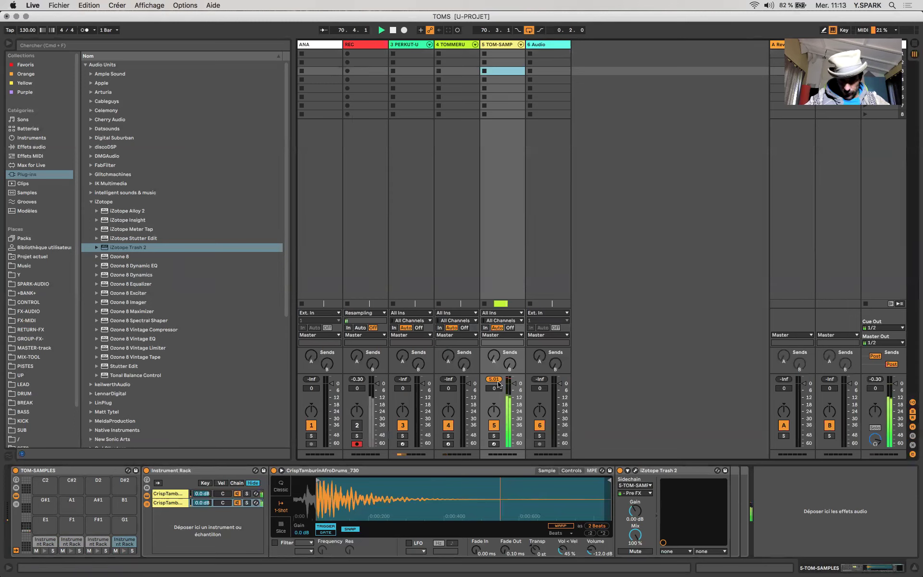
left_click(498, 381)
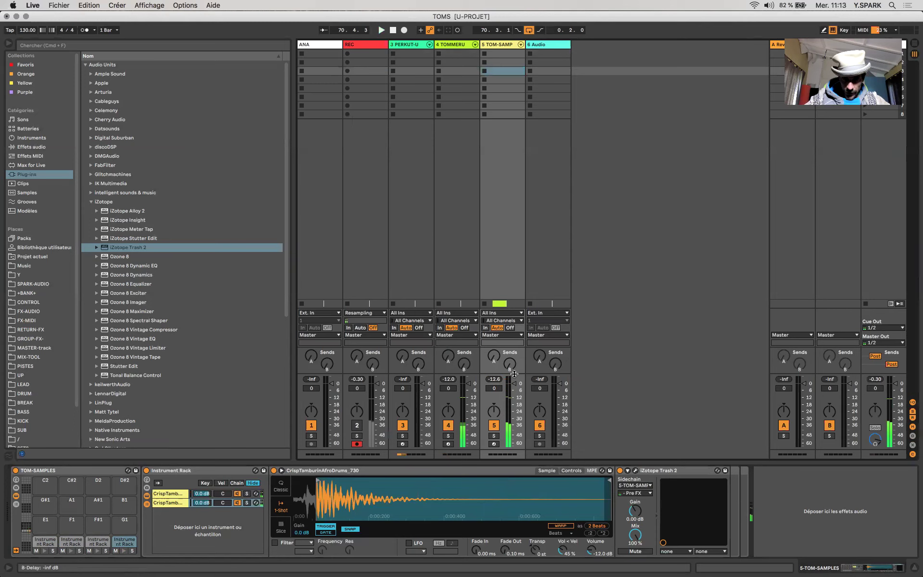
left_click_drag(513, 377, 514, 386)
mouse_move(513, 386)
left_mouse_down()
mouse_move(512, 402)
mouse_move(509, 376)
left_mouse_up()
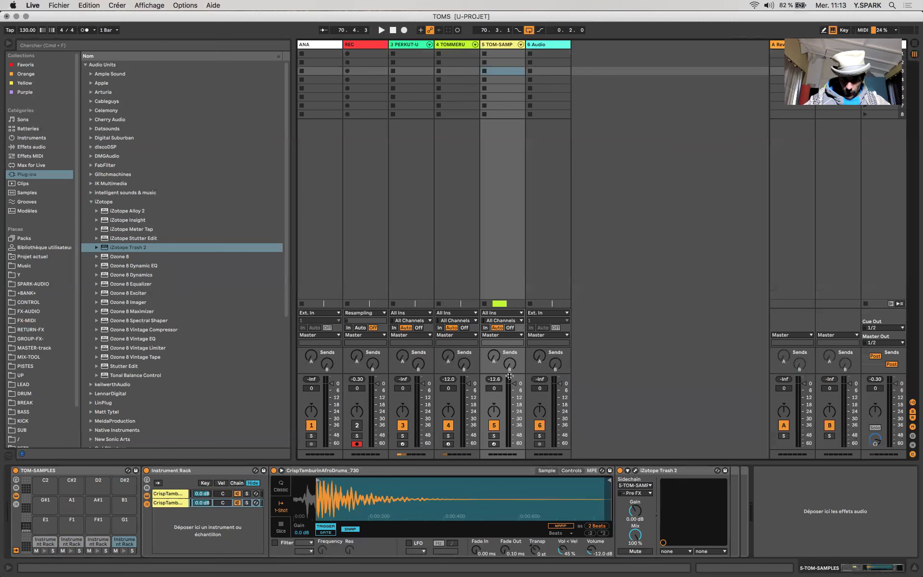
key("Tab")
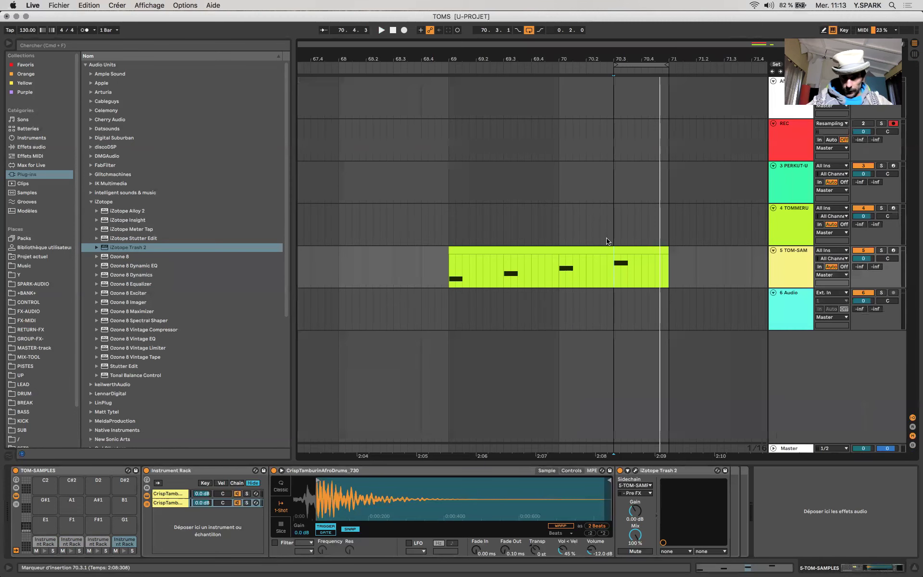
- Add a Utility with -6.00 dB Gain after the TOM-SAMPLES Drum Rack, and extend the loop to start at 69.1.1 and cover the clip
left_click(618, 249)
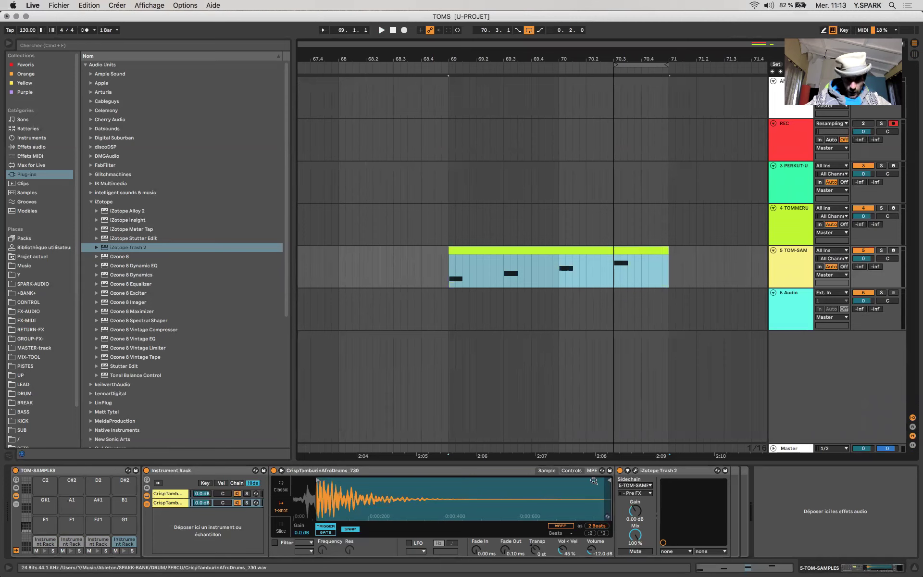
left_click(56, 469)
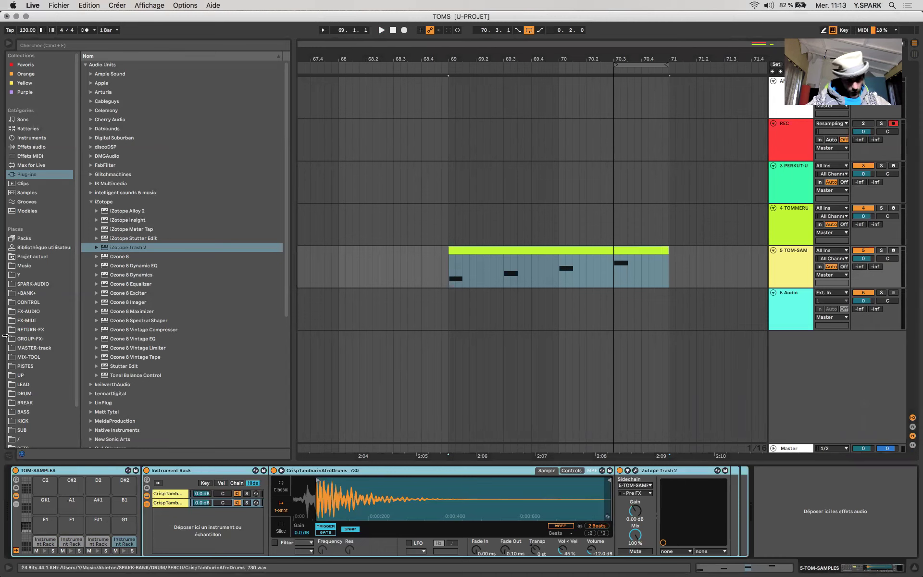
left_click(20, 149)
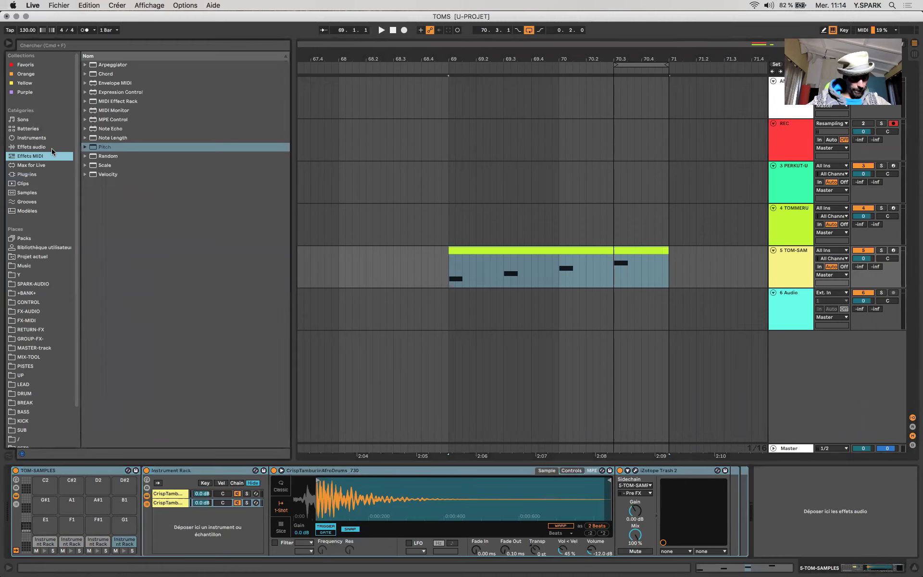
left_click(85, 129)
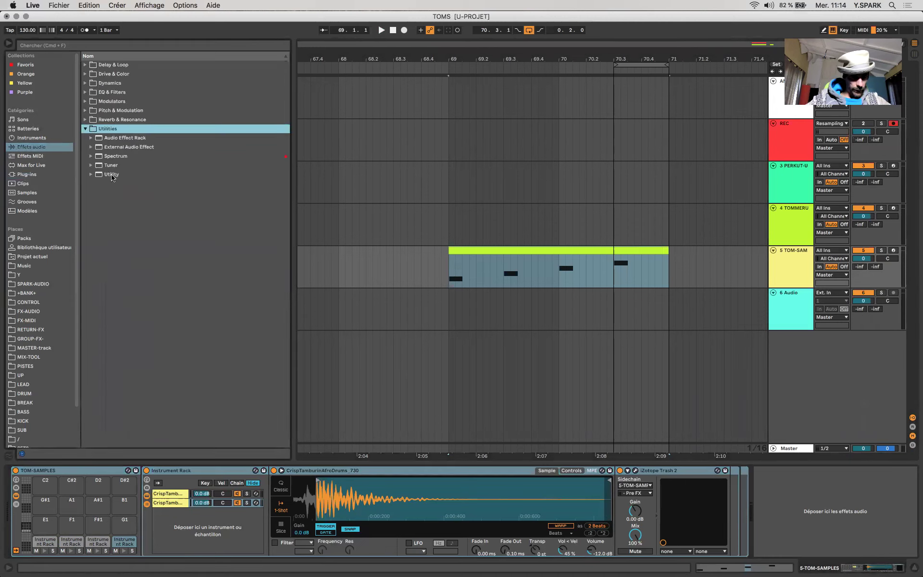
double_click(111, 175)
key("space")
left_click(804, 503)
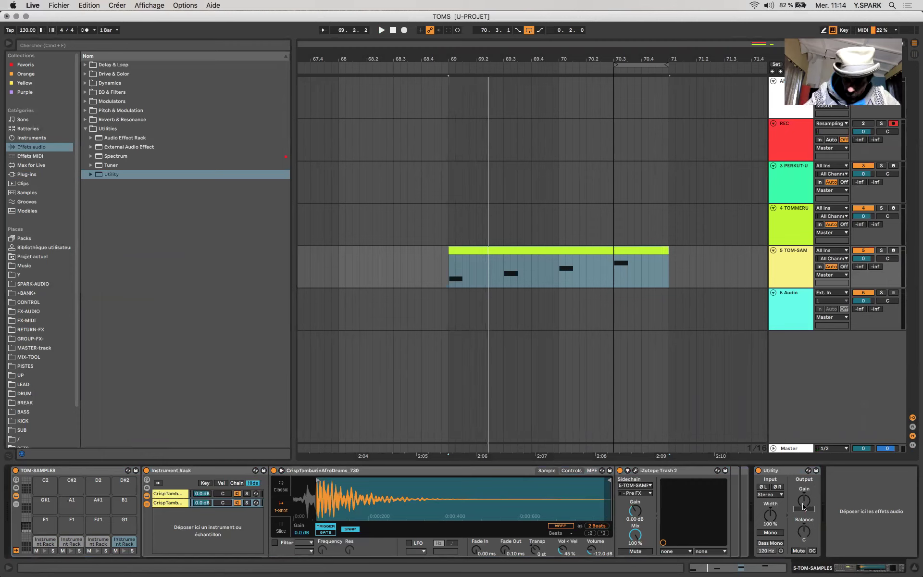
left_click_drag(804, 505, 804, 507)
key("space")
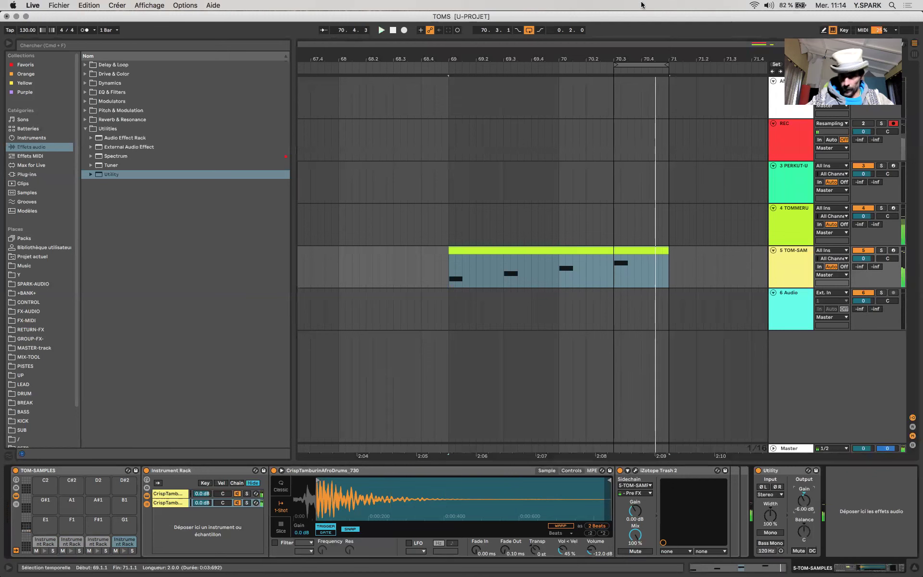
left_click_drag(615, 64, 447, 124)
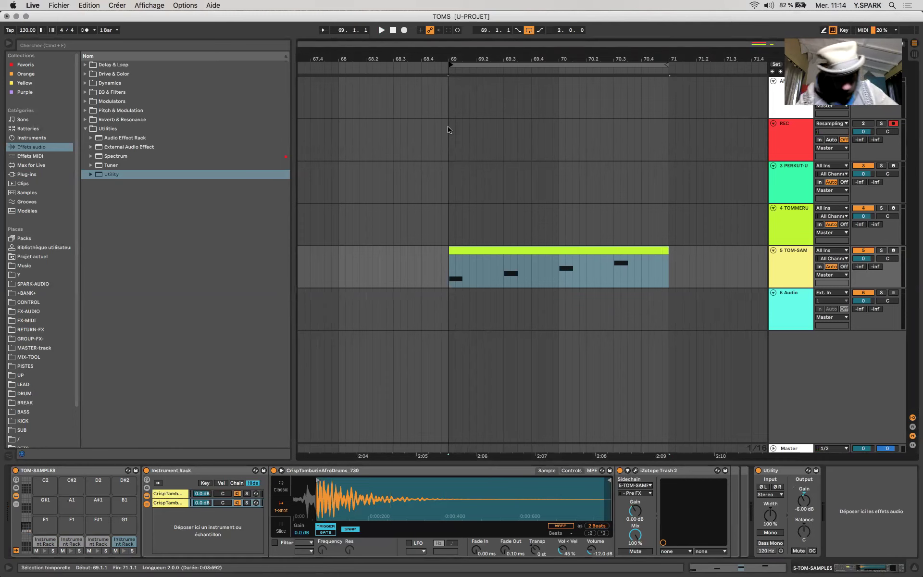
- Add a Chorus-Ensemble after the Utility and set its Dry/Wet to 25% while the loop plays
left_click(38, 149)
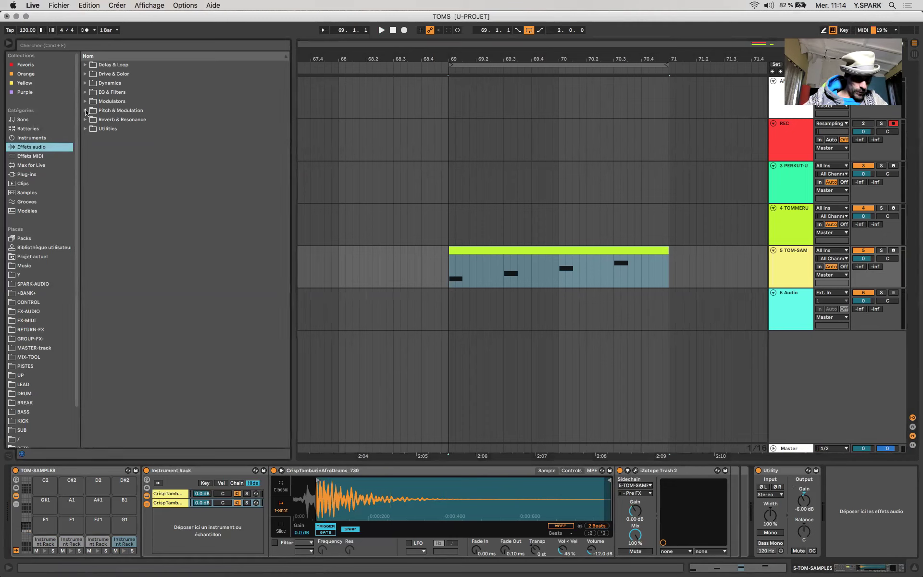
left_click(110, 111)
left_click(115, 131)
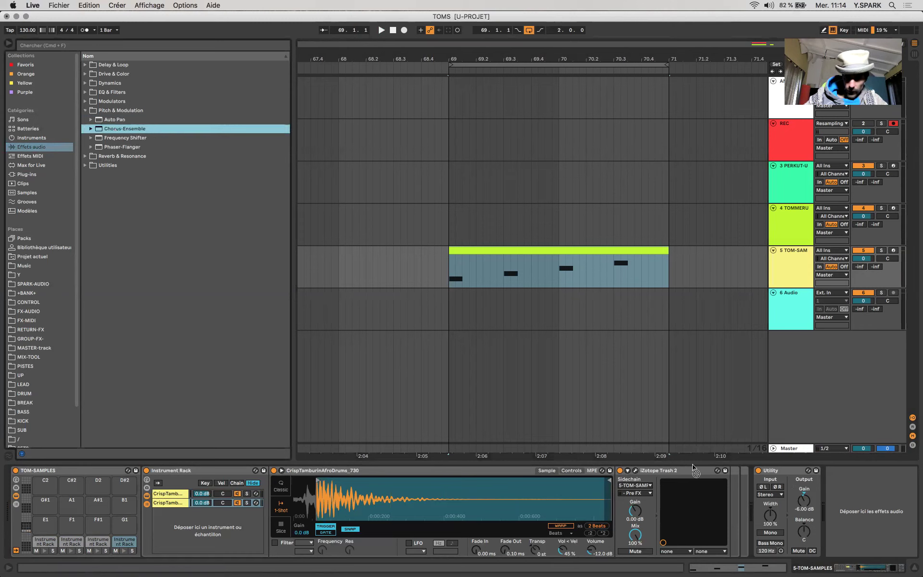
key("Return")
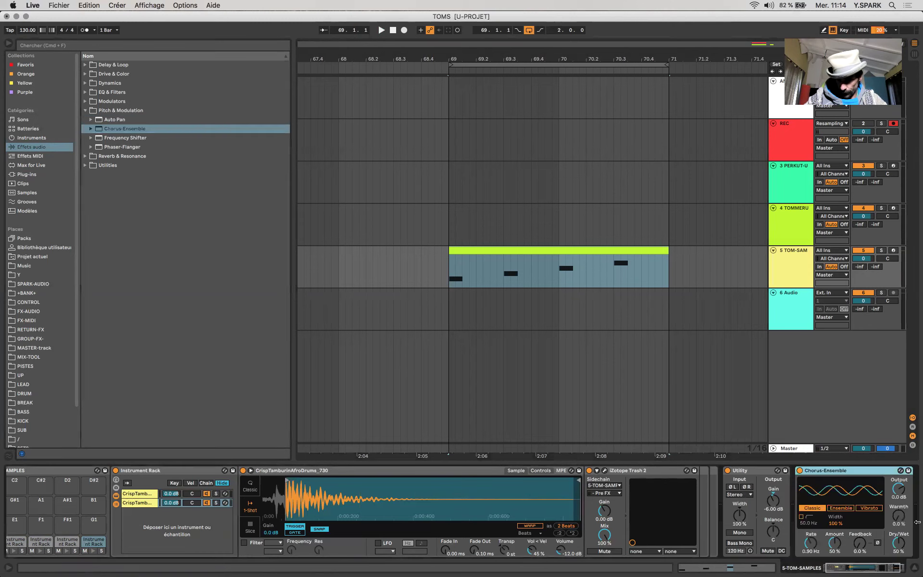
key("space")
left_click_drag(906, 542, 907, 554)
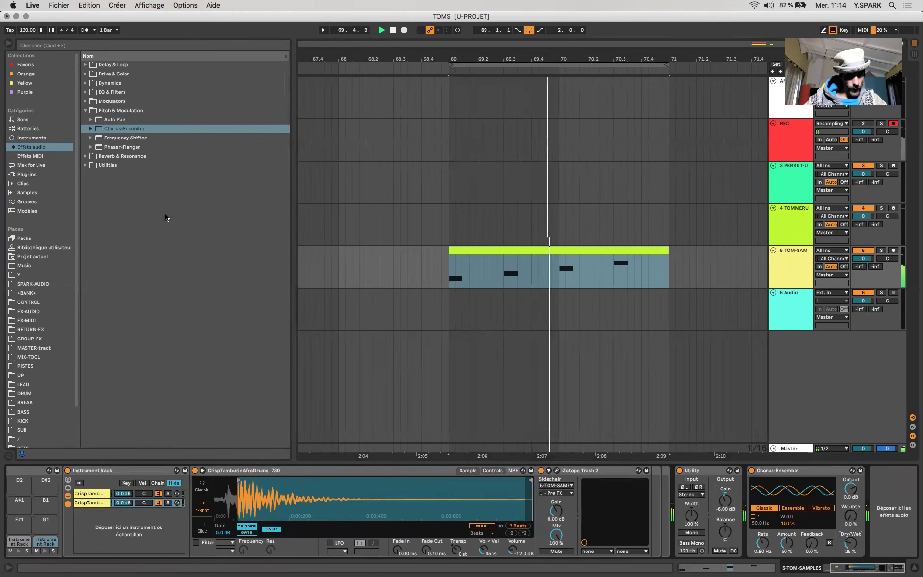
- Add a Glue Compressor after the Chorus-Ensemble with Threshold -4.76 dB, Soft clipping on and Makeup 7.46 dB
left_click(85, 83)
left_click_drag(118, 111, 758, 478)
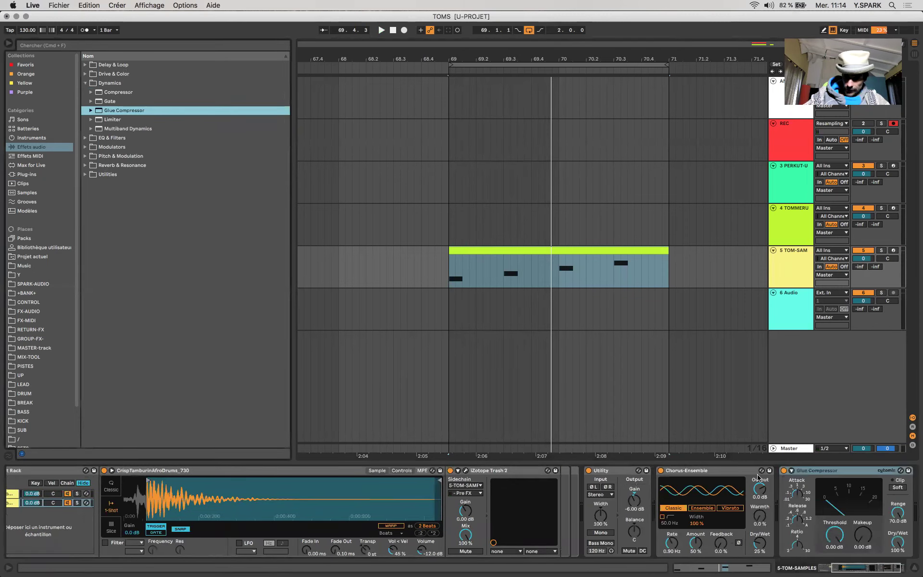
left_click(834, 536)
key("space")
mouse_move(841, 540)
left_mouse_down()
mouse_move(840, 553)
mouse_move(841, 539)
left_mouse_up()
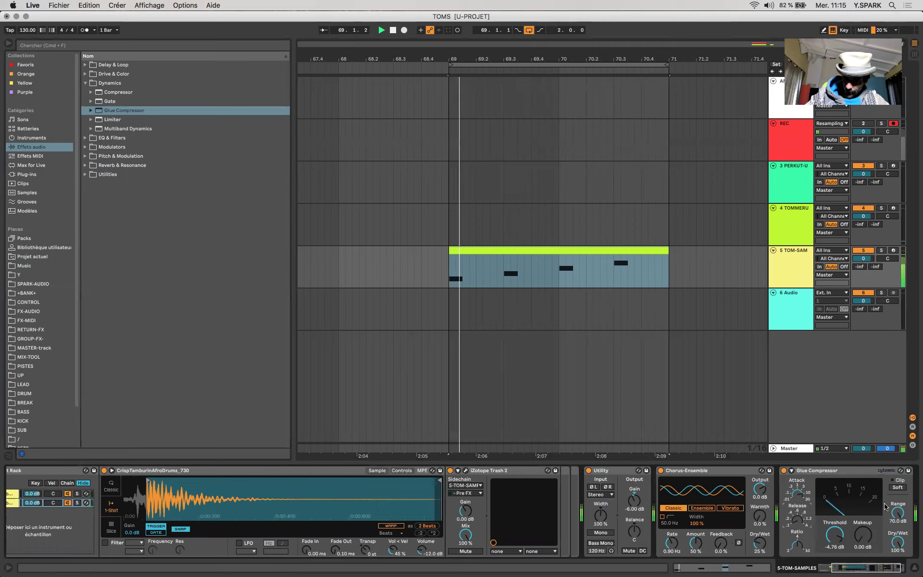
mouse_move(868, 541)
left_mouse_down()
mouse_move(868, 524)
mouse_move(866, 538)
left_mouse_up()
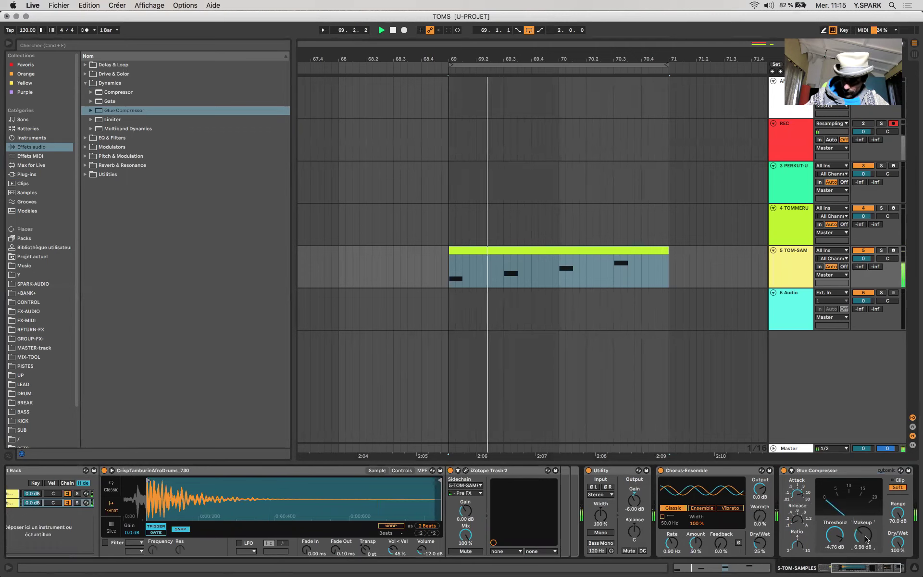
- In the TOM-SAMPLES clip, duplicate the first C1 note with the copy starting at 1.1.4, and move the C#1 note to 1.2.3
double_click(545, 249)
left_click_drag(258, 413, 260, 385)
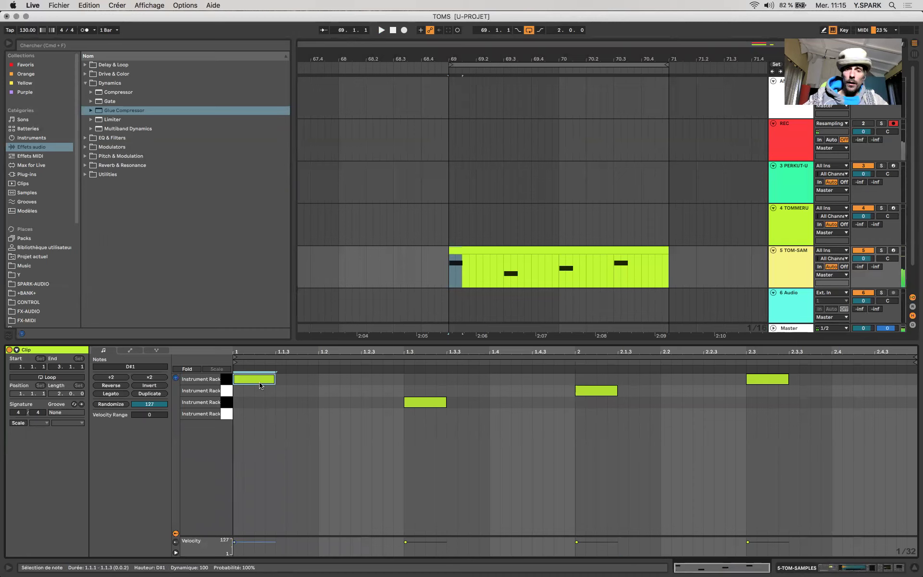
left_click_drag(260, 384, 262, 415)
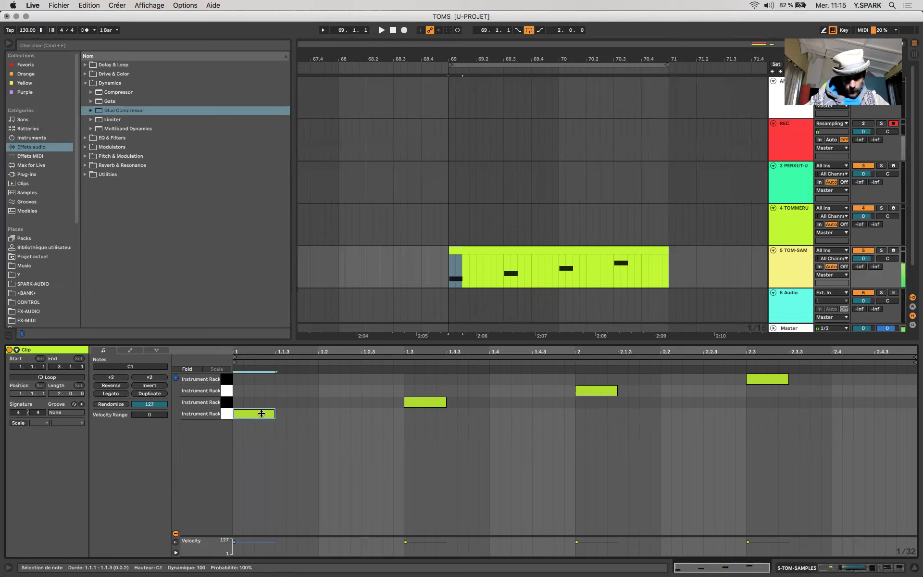
key("super+d")
key("space")
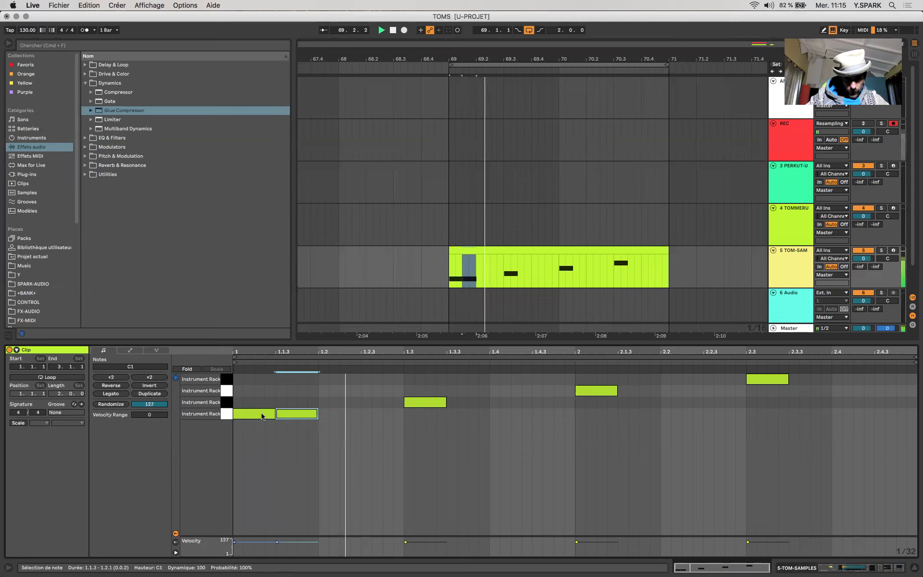
key("Right")
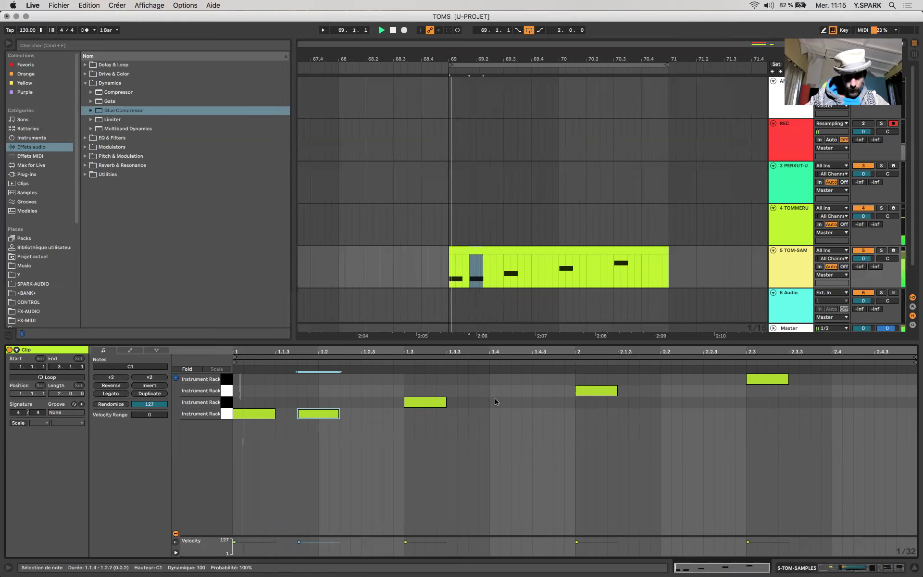
left_click(435, 402)
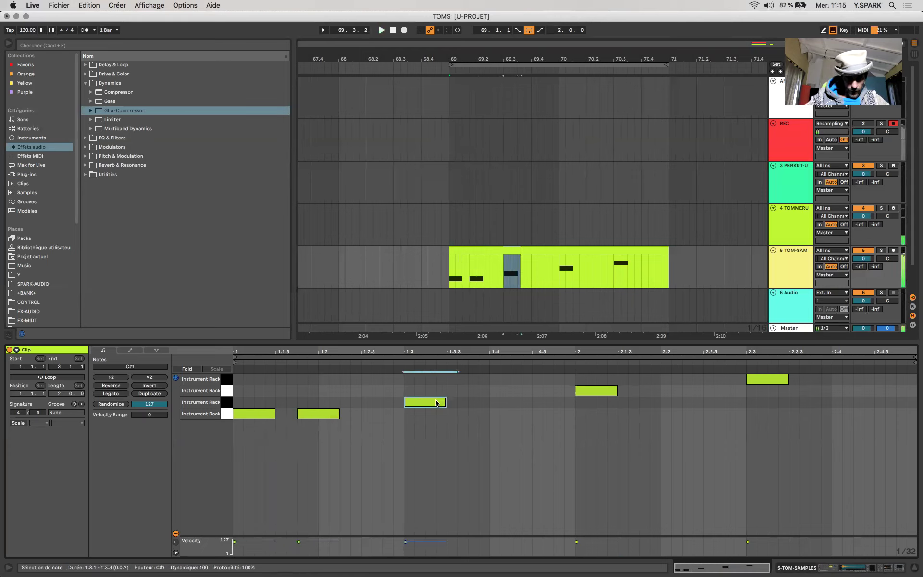
left_click_drag(435, 403, 395, 402)
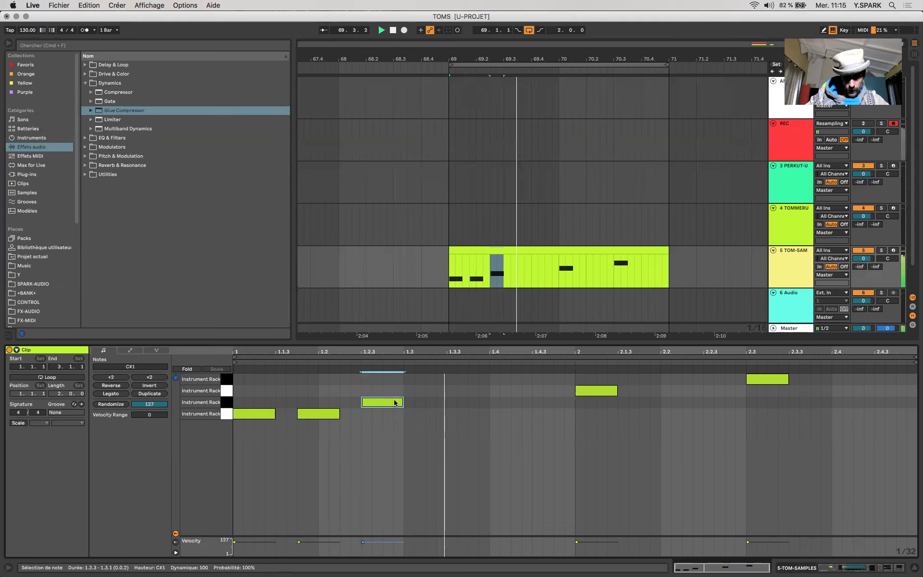
- Move the D1 note to 1.3, shorten it to a 1/32 note and duplicate it four times in a row
left_click_drag(606, 390, 432, 393)
key("shift+Left")
key("super+d")
key("super+d")
key("super+d")
key("super+d")
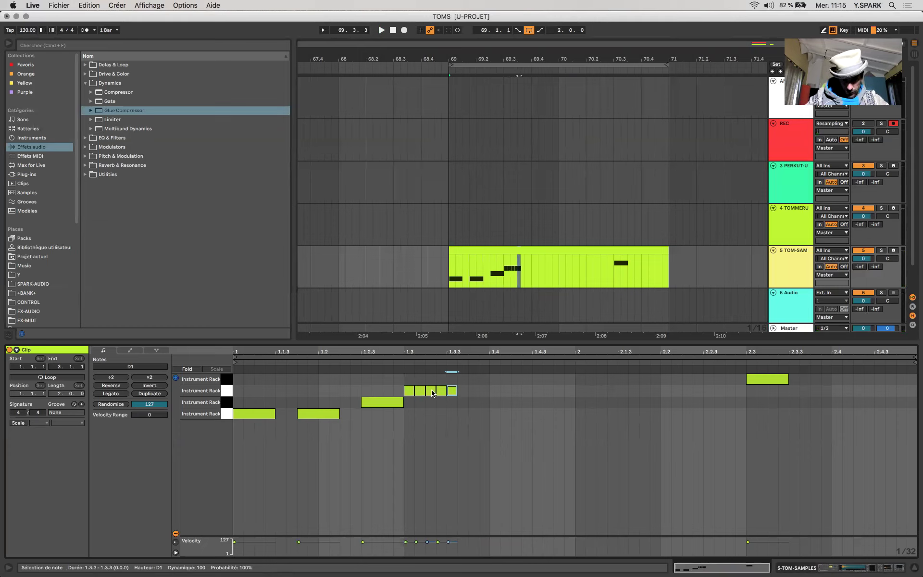
- Move the D#1 note to 1.3.3, delete the D1 repeat that overlaps it and play the pattern
left_click_drag(774, 378, 476, 381)
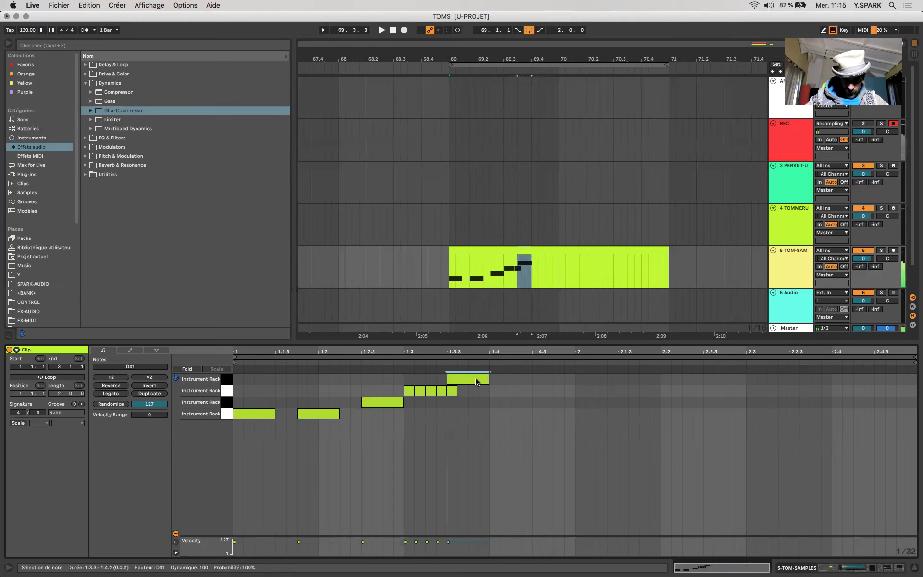
double_click(452, 391)
key("space")
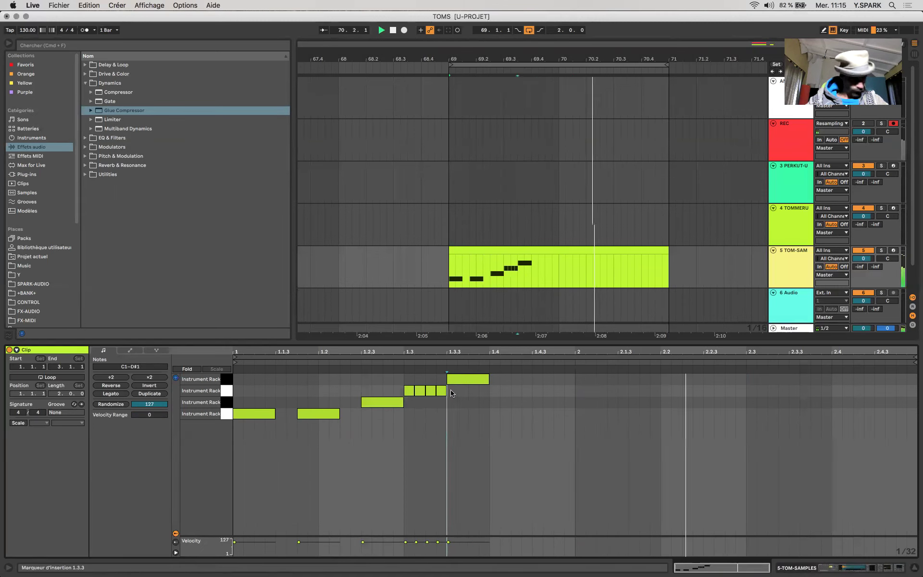
left_click(329, 414)
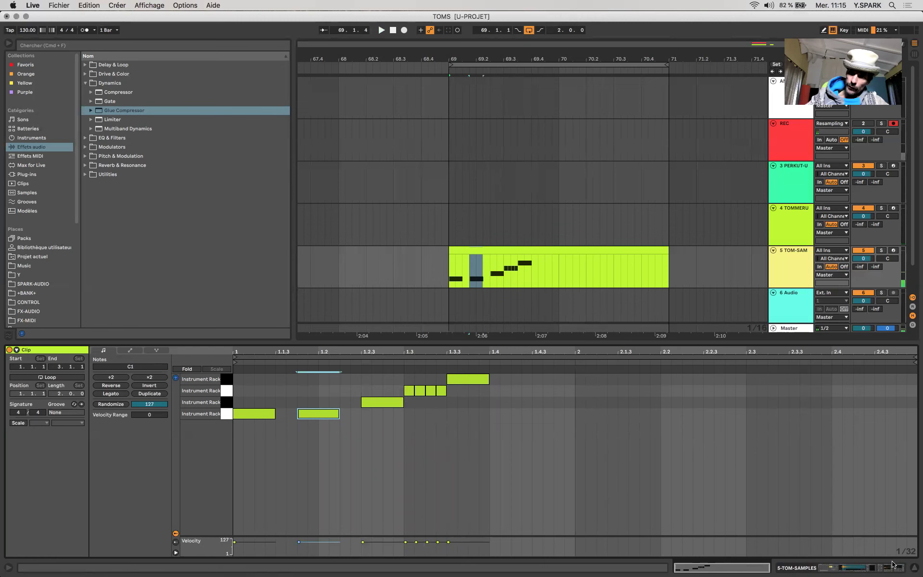
- Review the device chain behind the C1 pad's Instrument Rack and show the darbukah 20 chain's devices
left_click(767, 570)
scroll(98, 537, "left", 5)
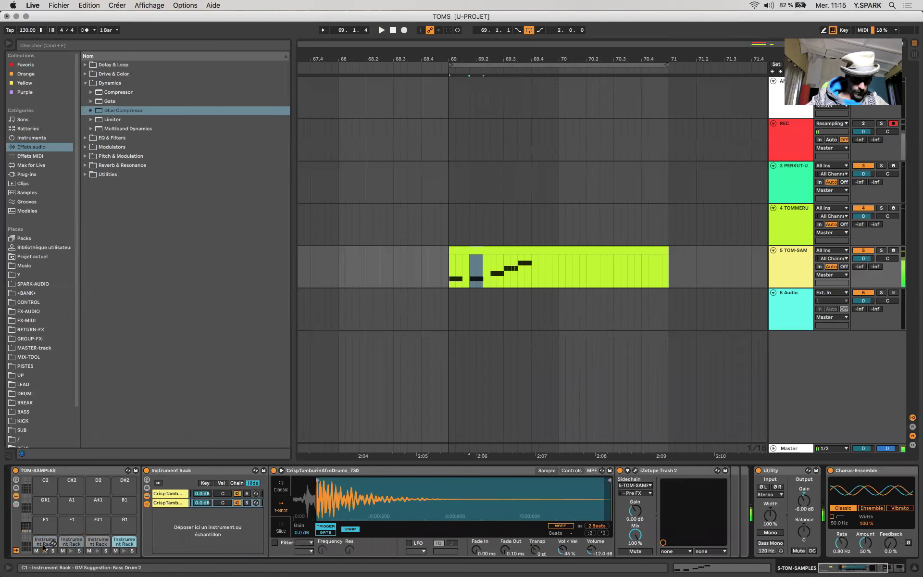
left_click(43, 546)
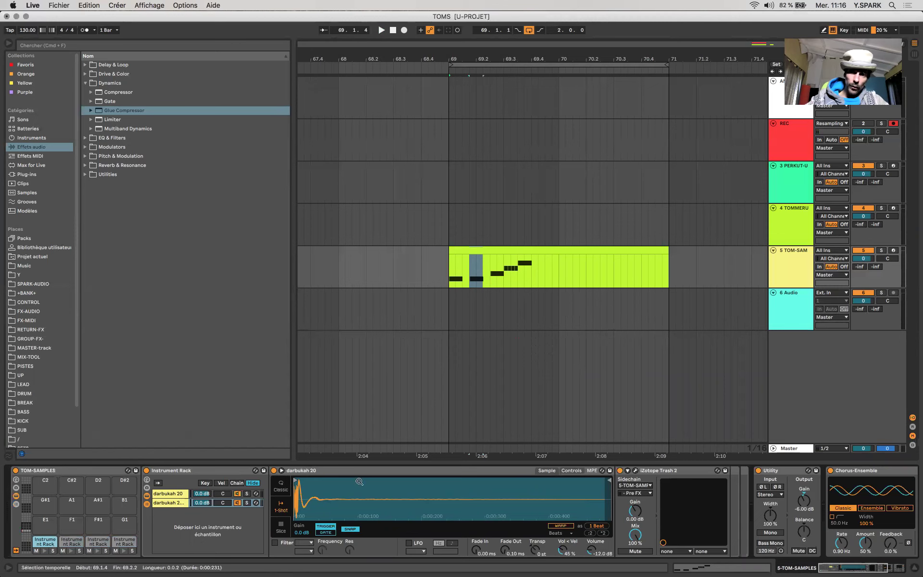
scroll(370, 486, "right", 5)
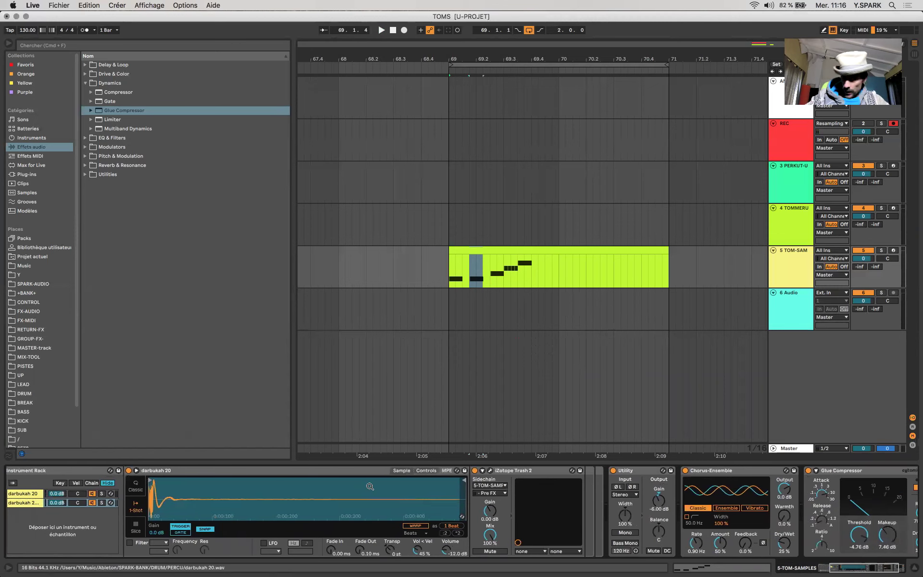
scroll(531, 535, "left", 5)
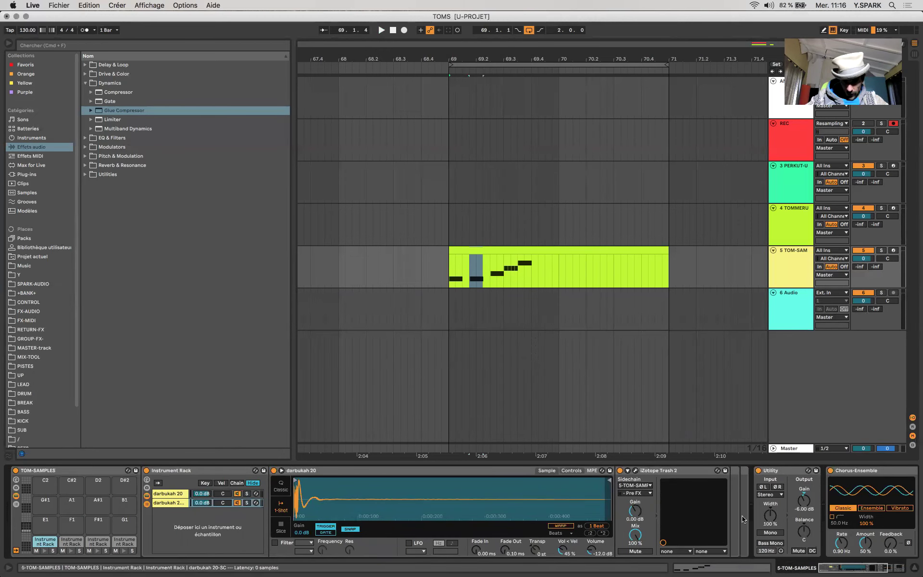
left_click(171, 493)
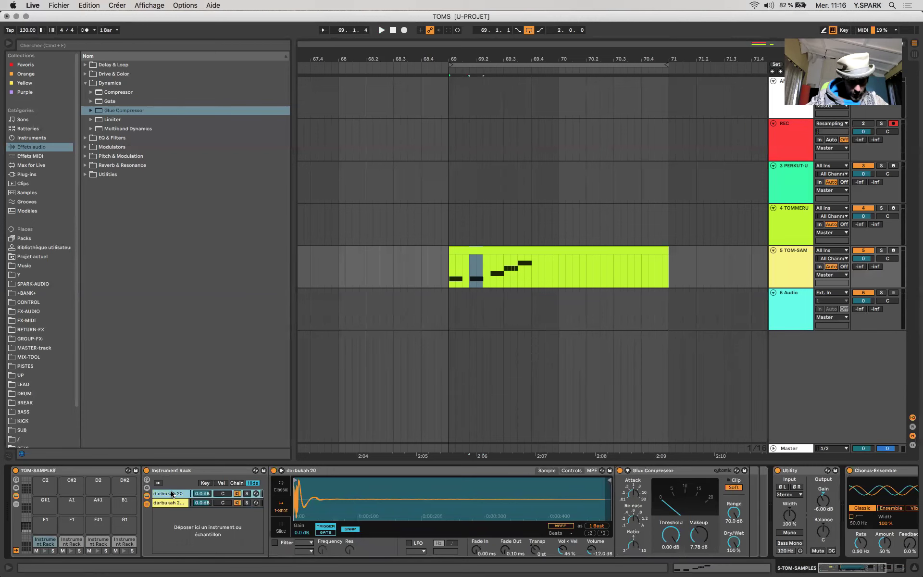
- Insert an EQ Eight ahead of the Glue Compressor in the darbukah 20 chain
left_click(644, 471)
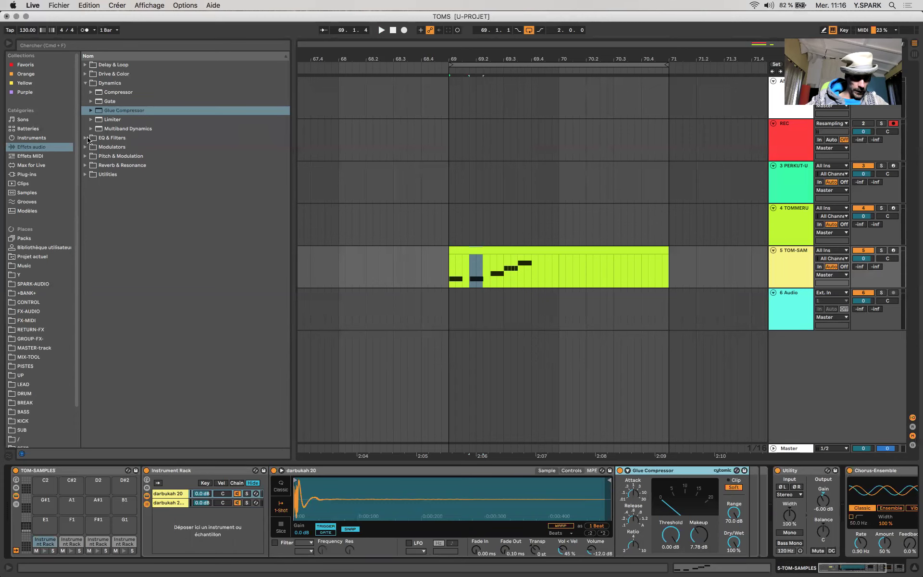
left_click(88, 138)
left_click_drag(120, 123, 649, 500)
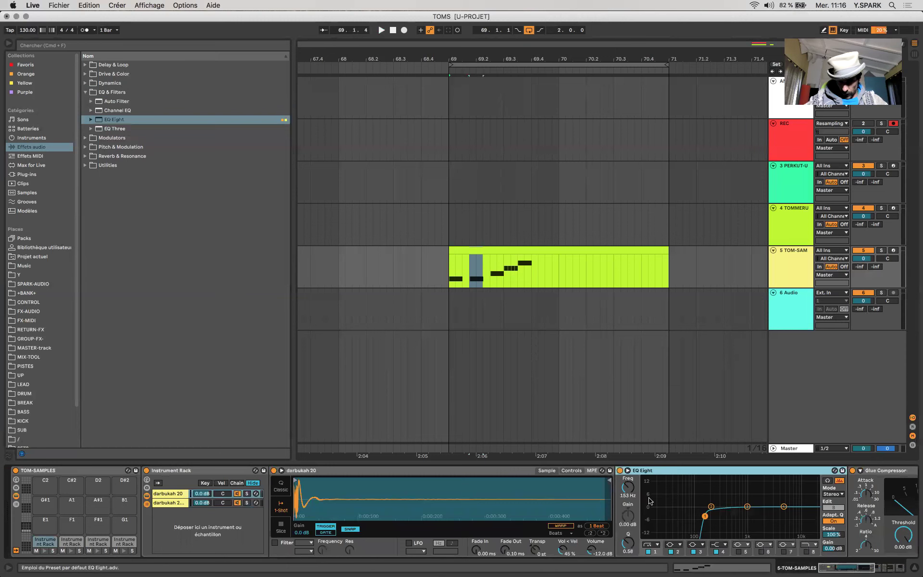
- Turn off EQ Eight's band 1, boost band 2 by about 11.3 dB at 121 Hz and play the pattern
left_click(647, 552)
left_click_drag(711, 506, 699, 485)
key("space")
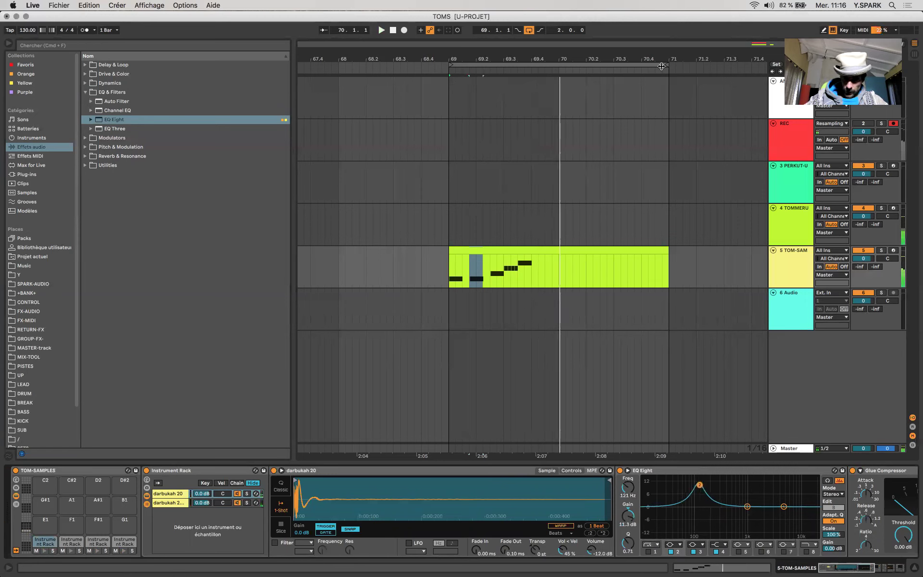
- Shorten the loop to the clip's first beat and adjust EQ Eight's band 2 to 138 Hz with 8.06 dB gain during playback
left_click_drag(664, 65, 453, 112)
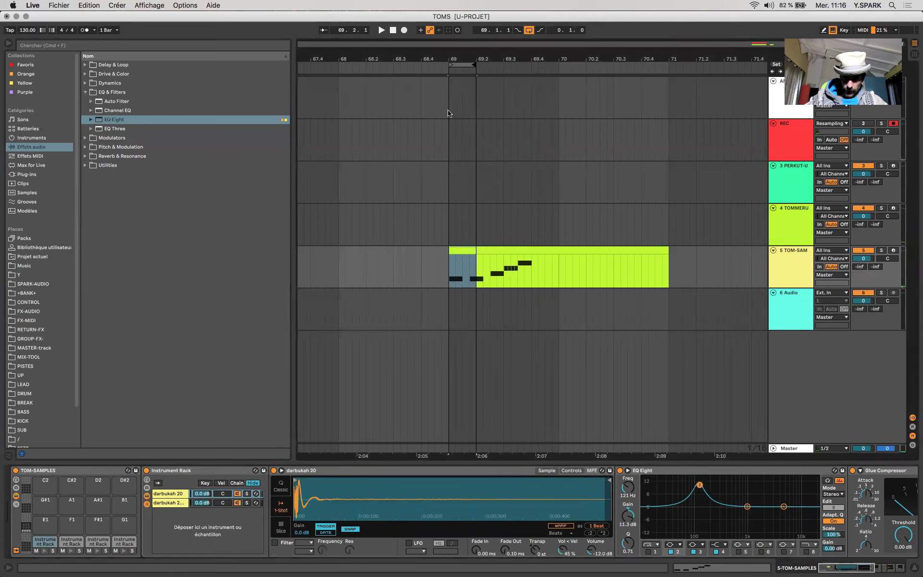
left_click(458, 260)
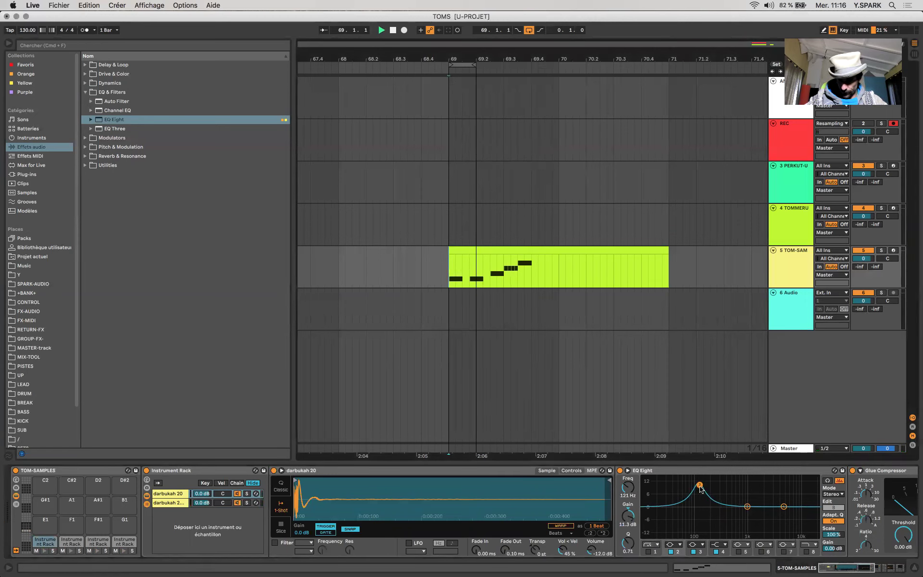
mouse_move(699, 485)
left_mouse_down()
mouse_move(725, 481)
mouse_move(702, 484)
left_mouse_up()
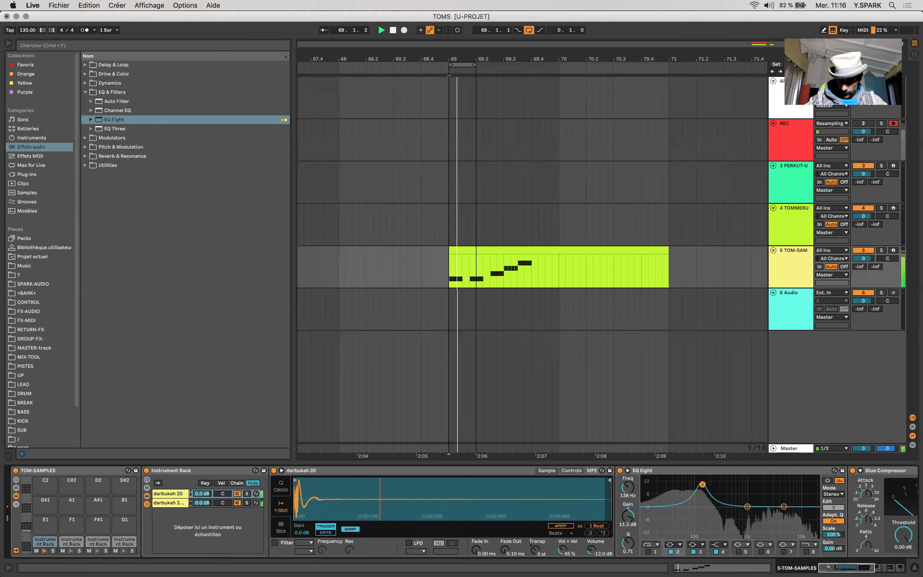
scroll(458, 492, "right", 5)
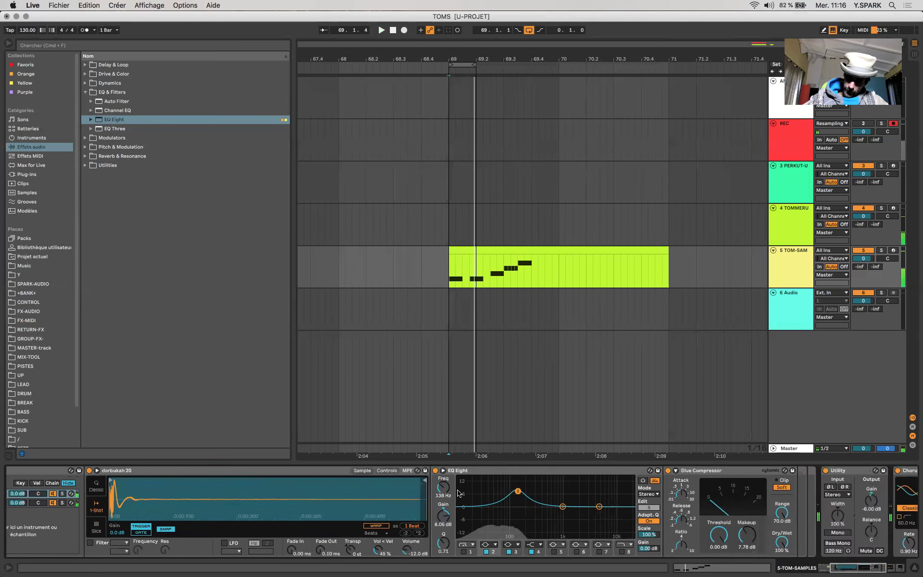
scroll(458, 493, "right", 1)
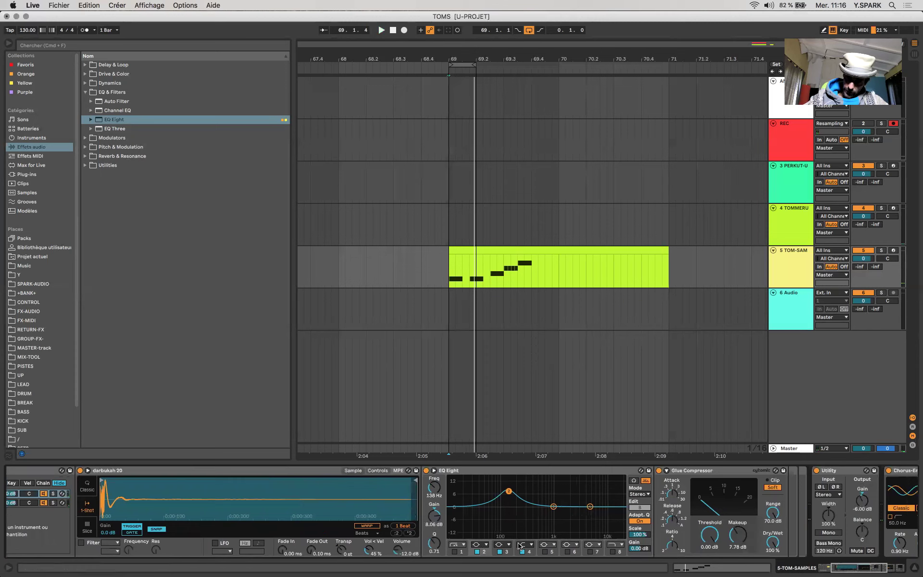
- Enable EQ Eight's band 5 with a 3.84 dB boost at 5.74 kHz, and extend the loop to one bar
left_click(545, 551)
left_click_drag(501, 506, 571, 496)
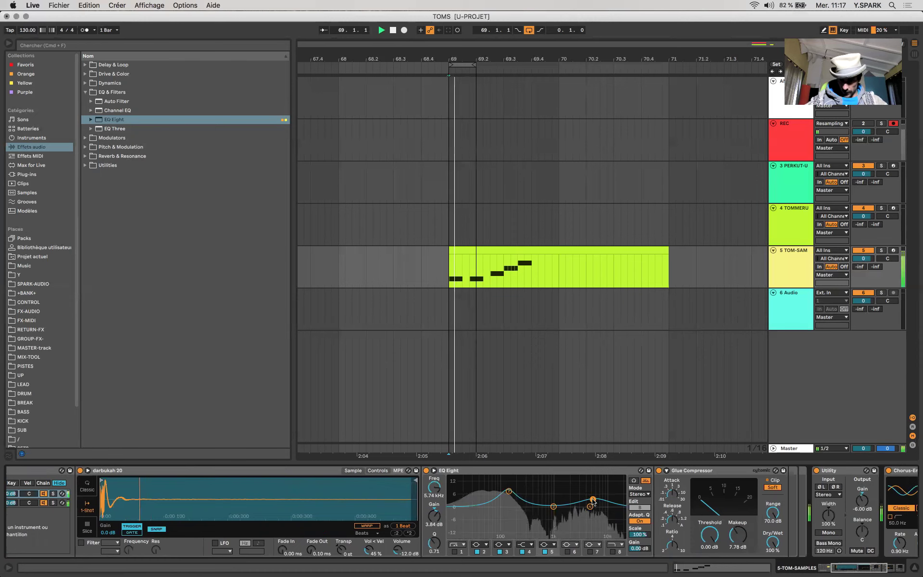
scroll(593, 501, "right", 5)
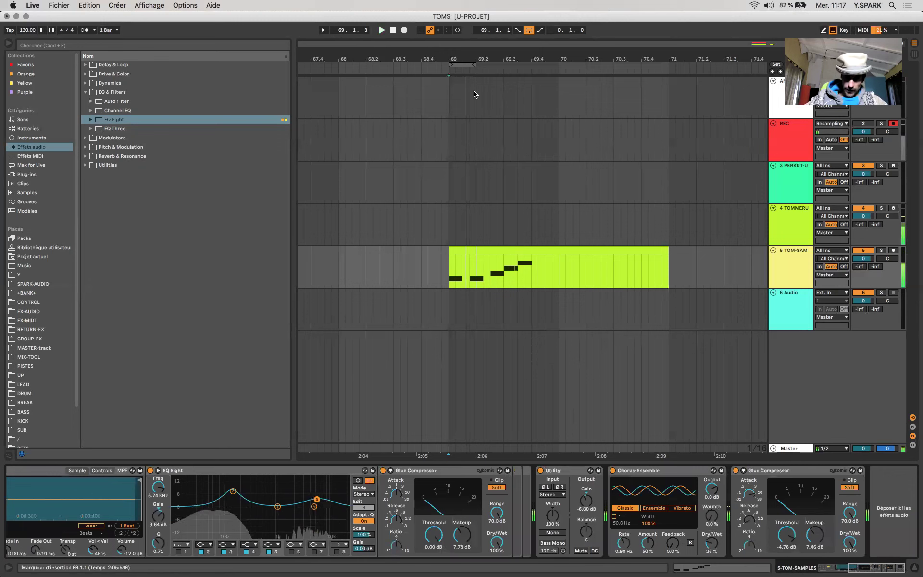
left_click_drag(474, 63, 560, 83)
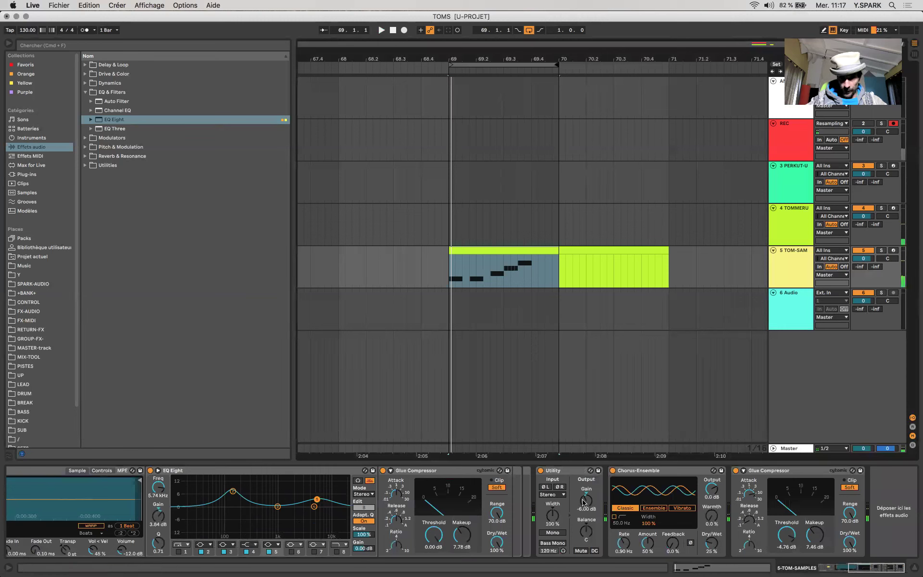
- Group the TOM-SAMPLES Drum Rack into an enclosing Instrument Rack
scroll(102, 494, "left", 10)
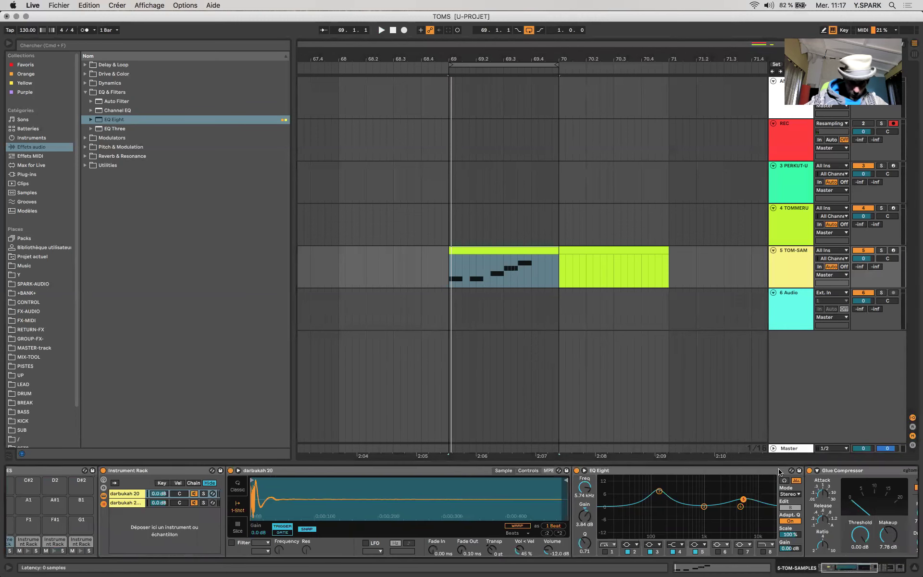
left_click(79, 474)
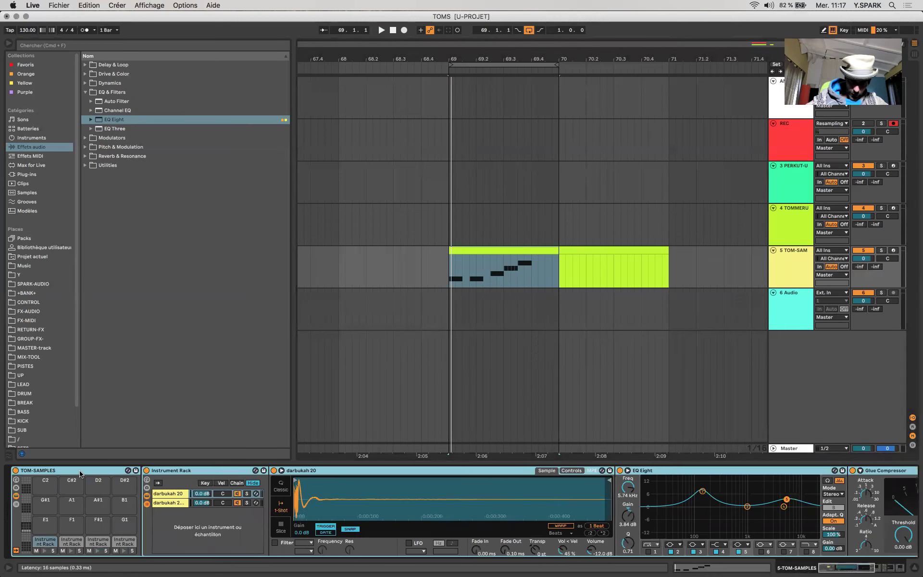
key("super+c")
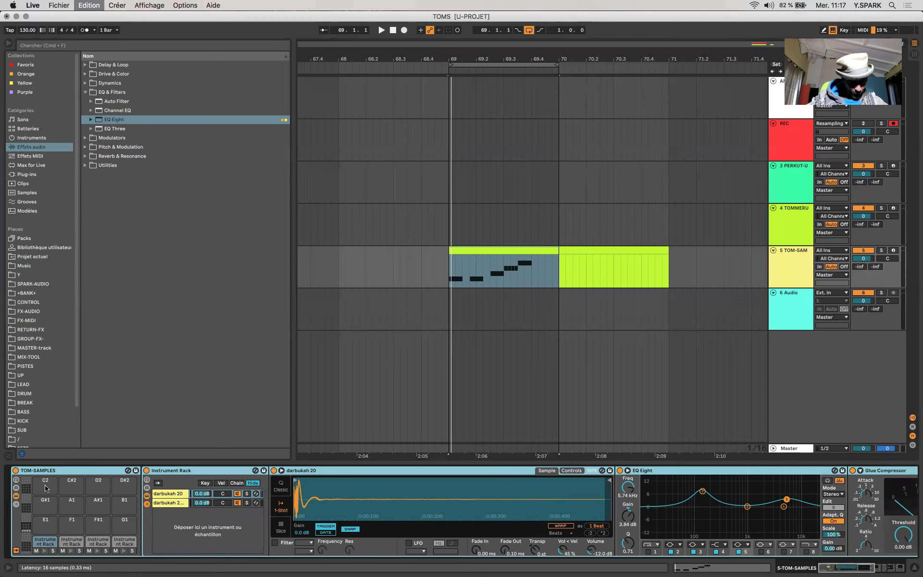
key("super+g")
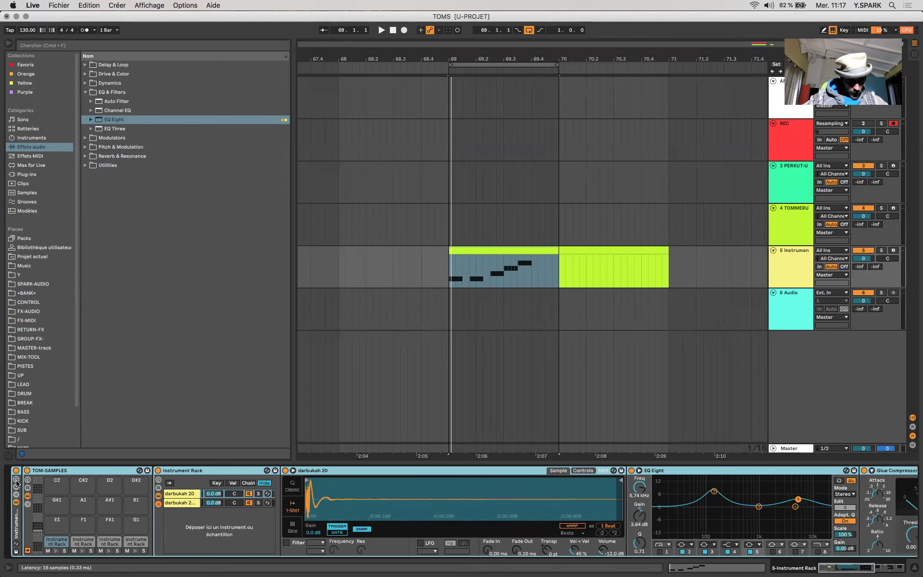
- Show the new outer rack's macro controls and rename the rack TOMMERU
left_click(16, 480)
key("super+r")
type("T")
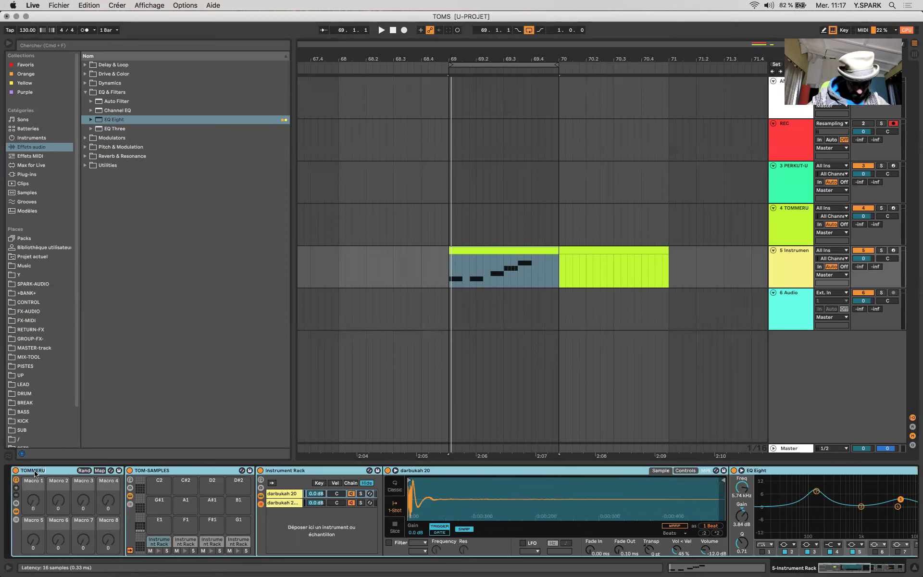
key("Return")
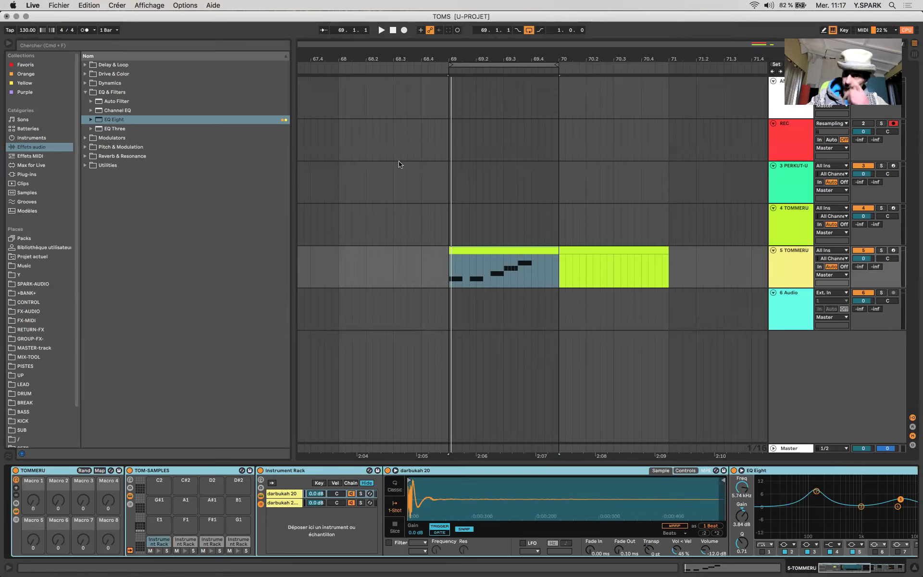
left_click(742, 5)
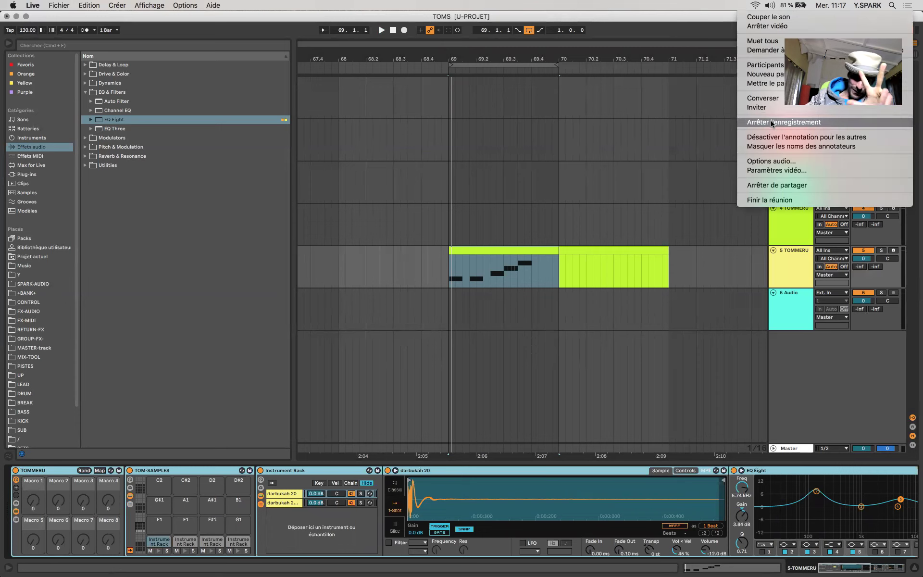